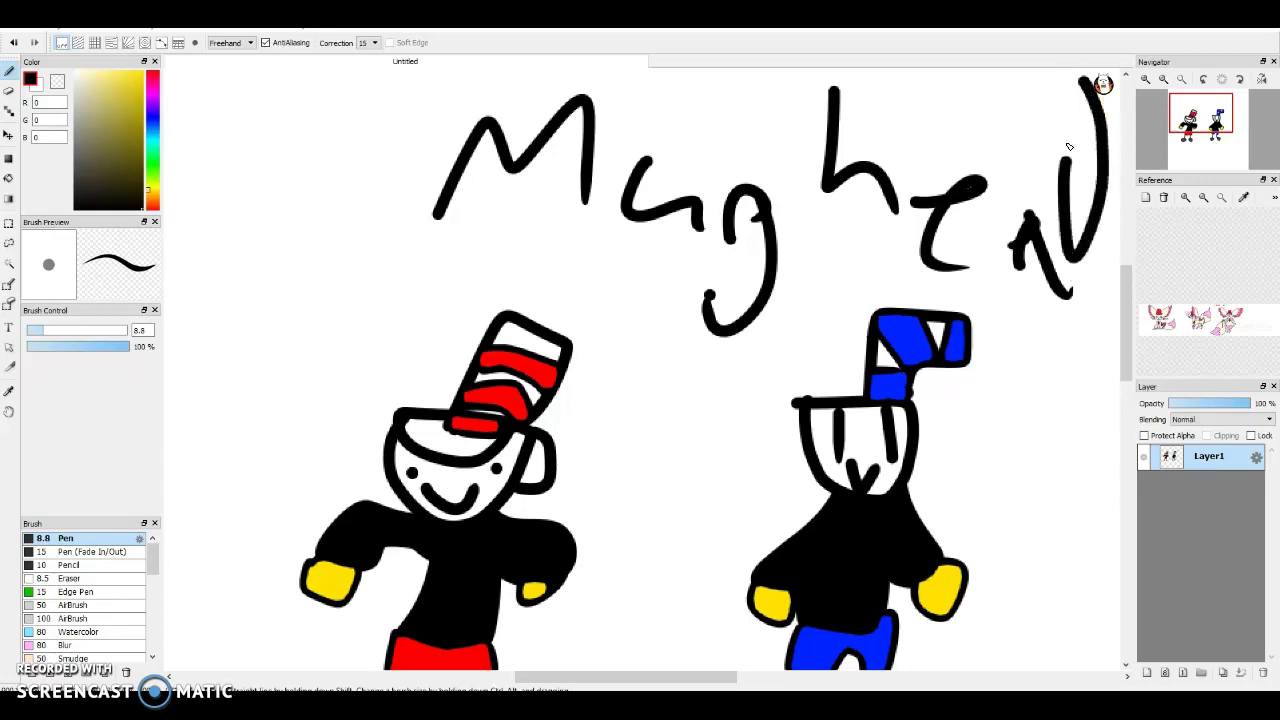
Scribble black pen strokes over the handwritten "Mughead" lettering above the two characters
scroll(962, 289, "down", 1)
mouse_move(698, 162)
left_mouse_down()
mouse_move(523, 257)
mouse_move(770, 178)
mouse_move(1005, 250)
mouse_move(775, 195)
mouse_move(918, 252)
left_mouse_up()
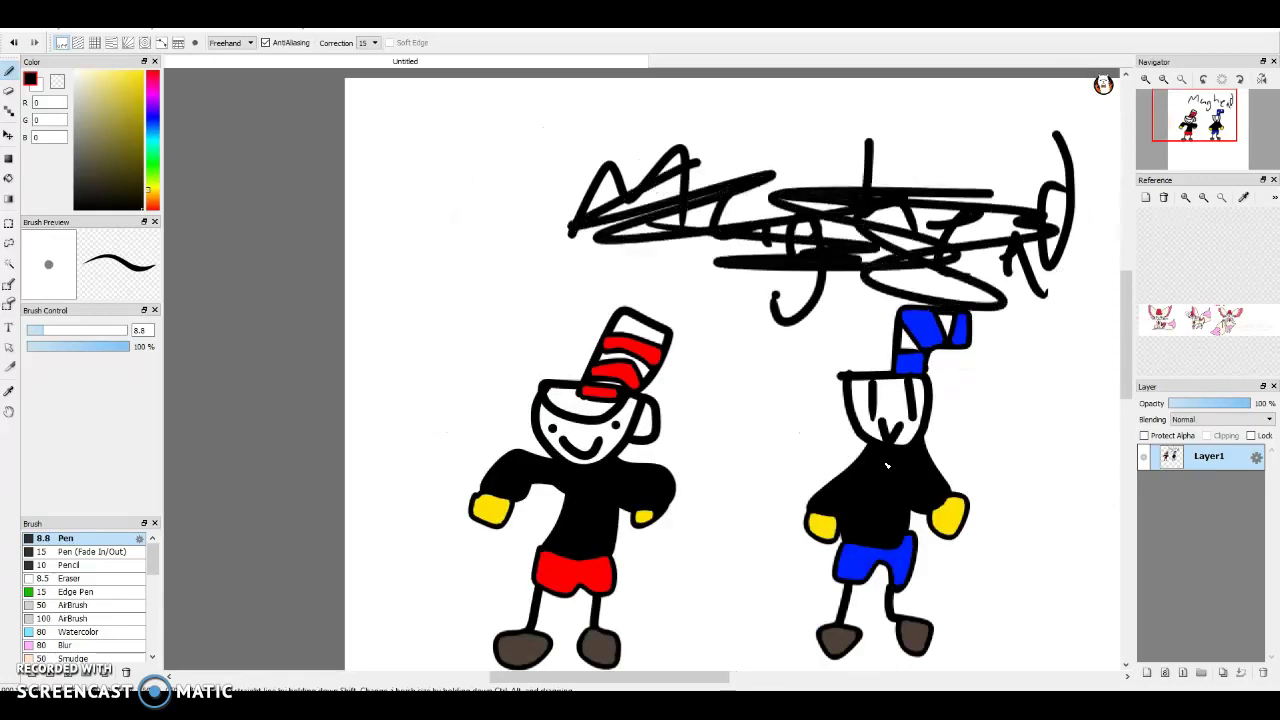
Undo the scribble and the handwritten "Mughead" letters above the two characters
scroll(768, 355, "down", 1)
scroll(768, 355, "up", 1)
key("ctrl+z")
key("ctrl+z")
key("ctrl+z")
key("ctrl+z")
key("ctrl+z")
key("ctrl+z")
key("ctrl+z")
key("ctrl+z")
key("ctrl+z")
key("ctrl+z")
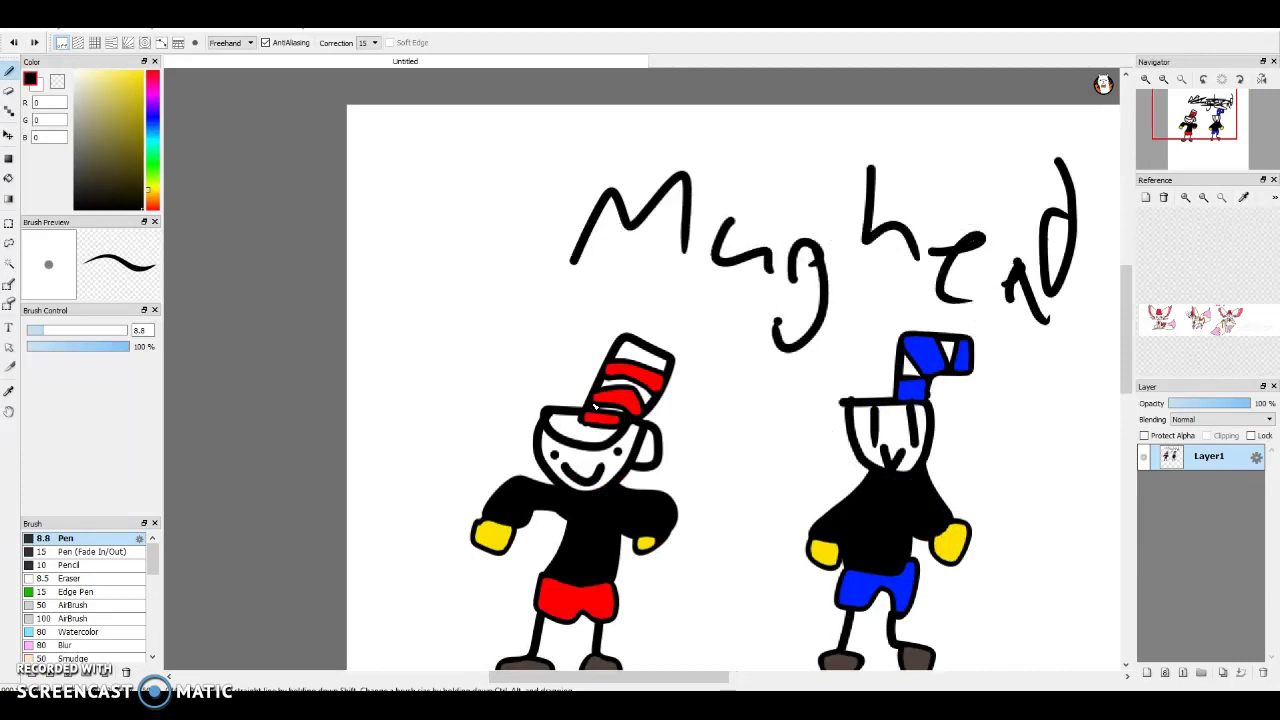
key("ctrl+z")
key("ctrl+z")
key("ctrl+z")
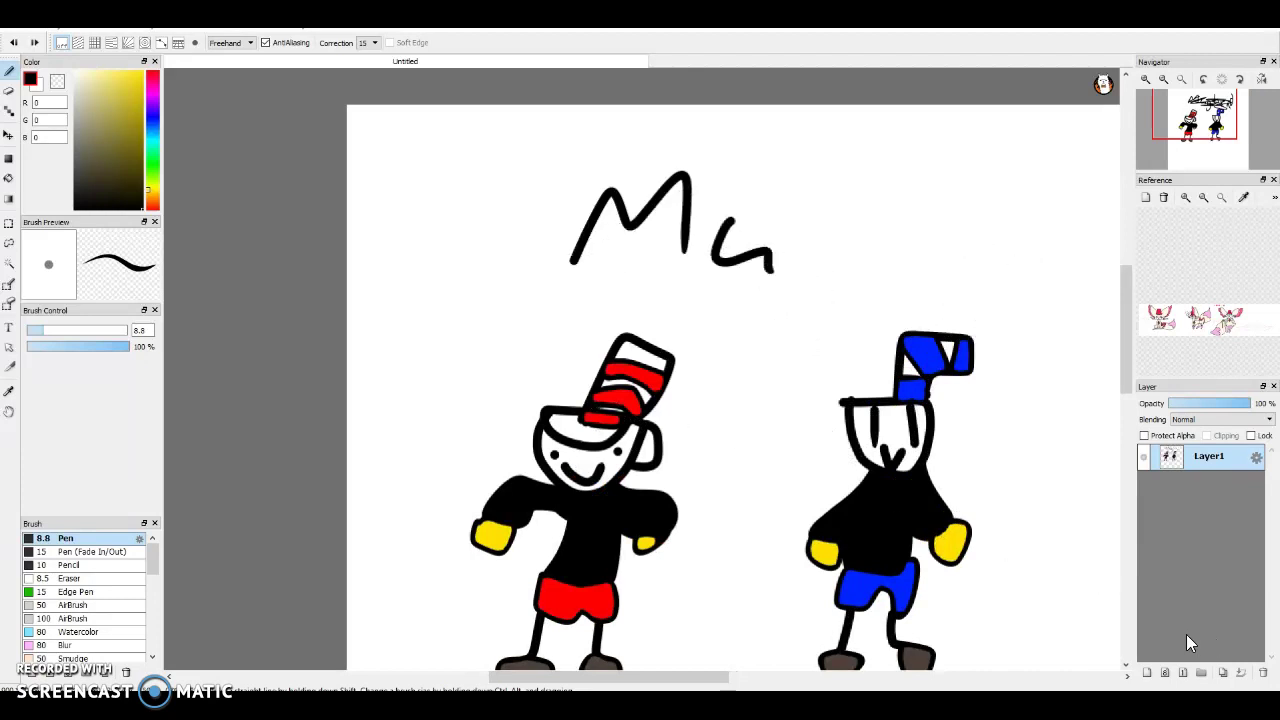
Add a new layer and place it beneath the character layer, Layer1
left_click(1147, 673)
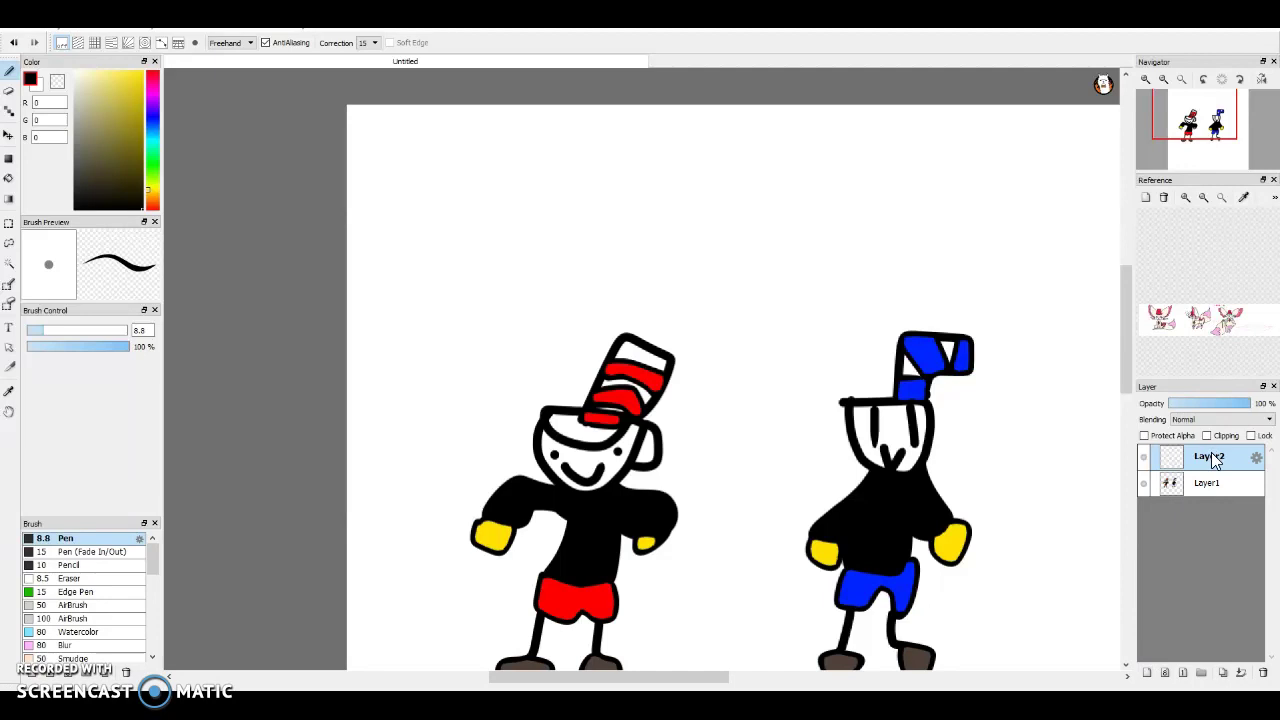
left_click_drag(1213, 460, 1210, 485)
On Layer2, draw a bright green horizon line across the full canvas width behind the characters at hip height
scroll(697, 343, "down", 2)
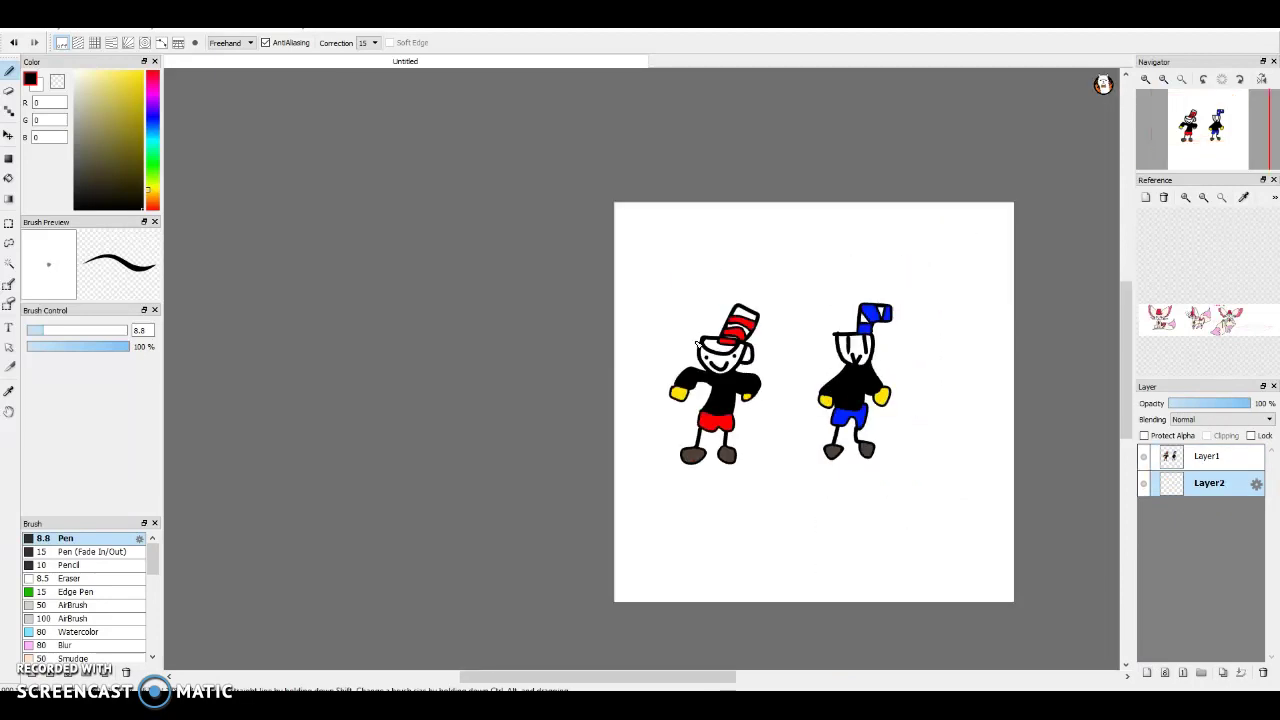
scroll(697, 343, "up", 1)
left_click_drag(155, 183, 152, 163)
left_click(88, 104)
left_click_drag(488, 456, 1140, 461)
left_click_drag(657, 678, 697, 684)
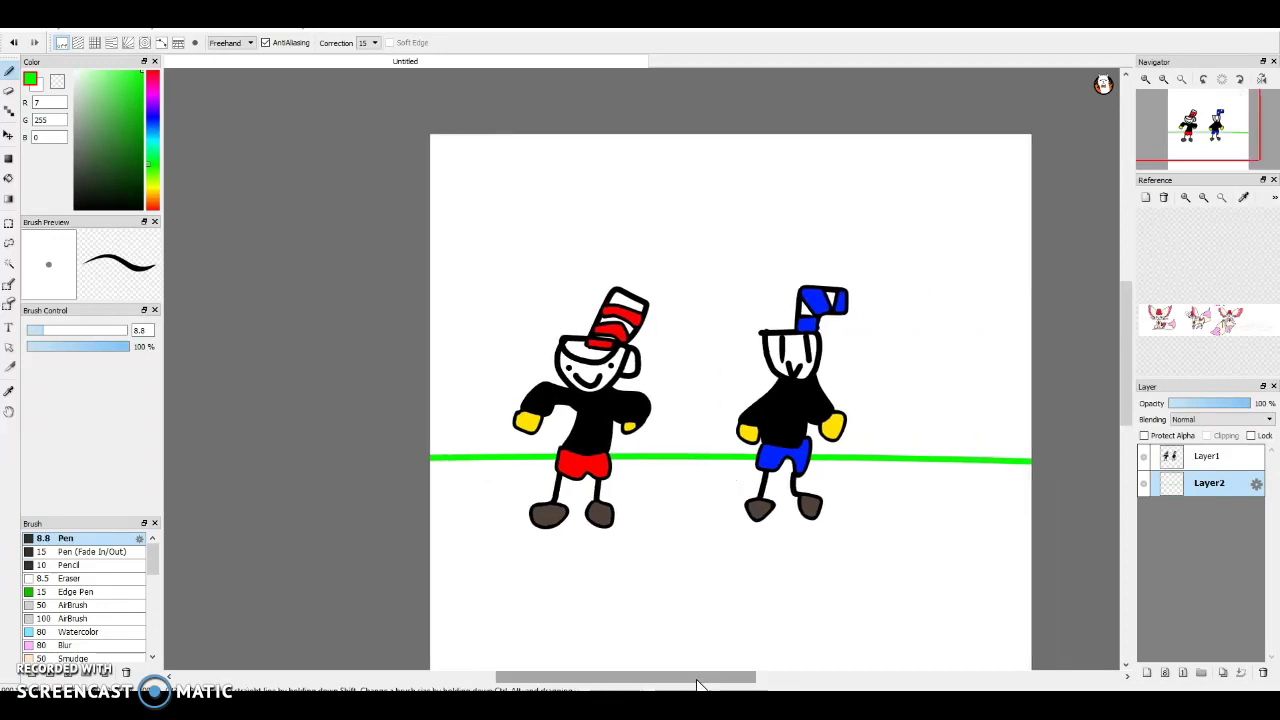
Fill the area below the horizon line with bright green, filling repeatedly to push the grass edge slightly upward
left_click(8, 178)
left_click(757, 567)
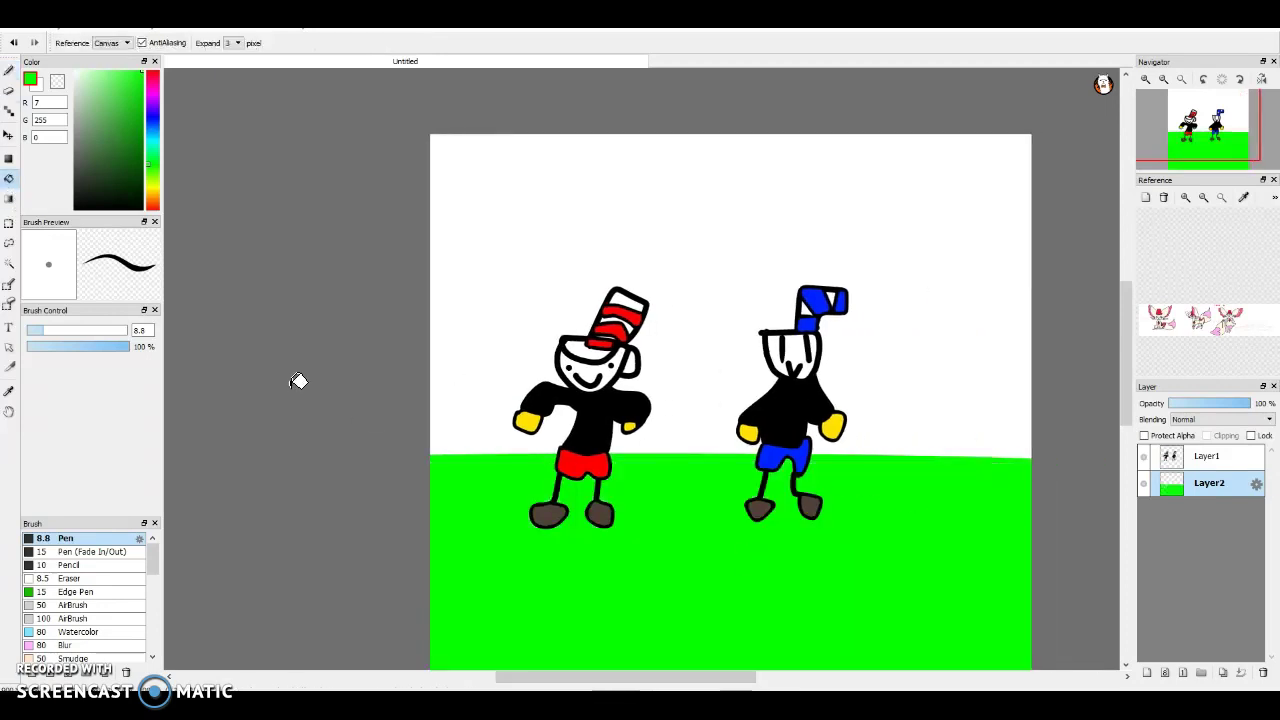
left_click(705, 503)
left_click(705, 503)
left_click(705, 503)
left_click(705, 503)
left_click(705, 503)
left_click(705, 503)
left_click(705, 503)
Fill the sky with bright blue on Layer2, including the white gaps between the characters' arms and bodies
left_click(150, 131)
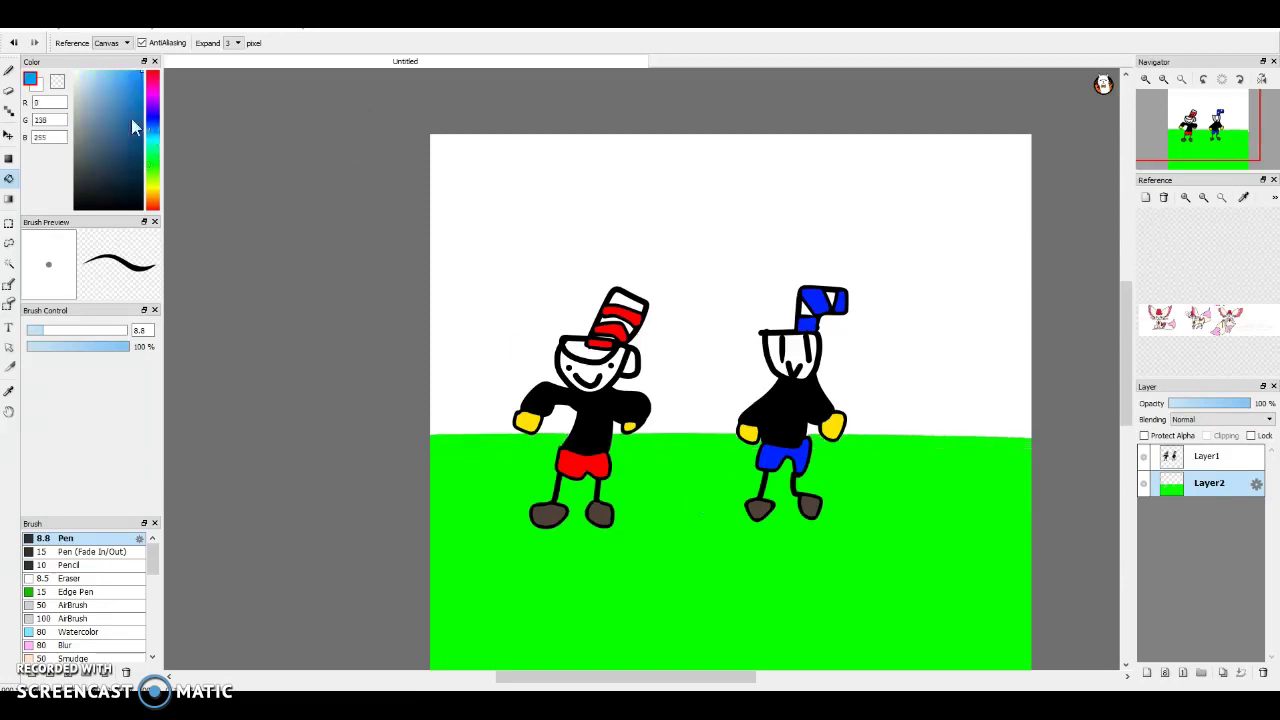
left_click(800, 250)
scroll(854, 465, "up", 2)
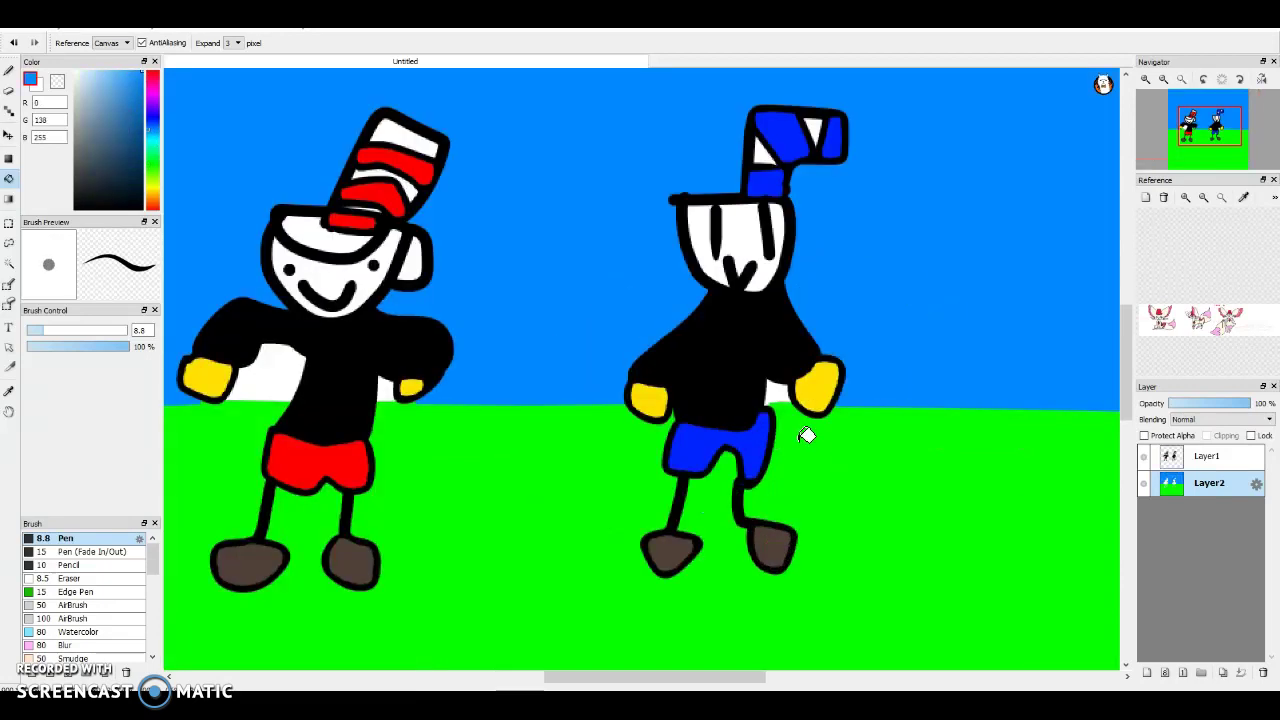
left_click(386, 386)
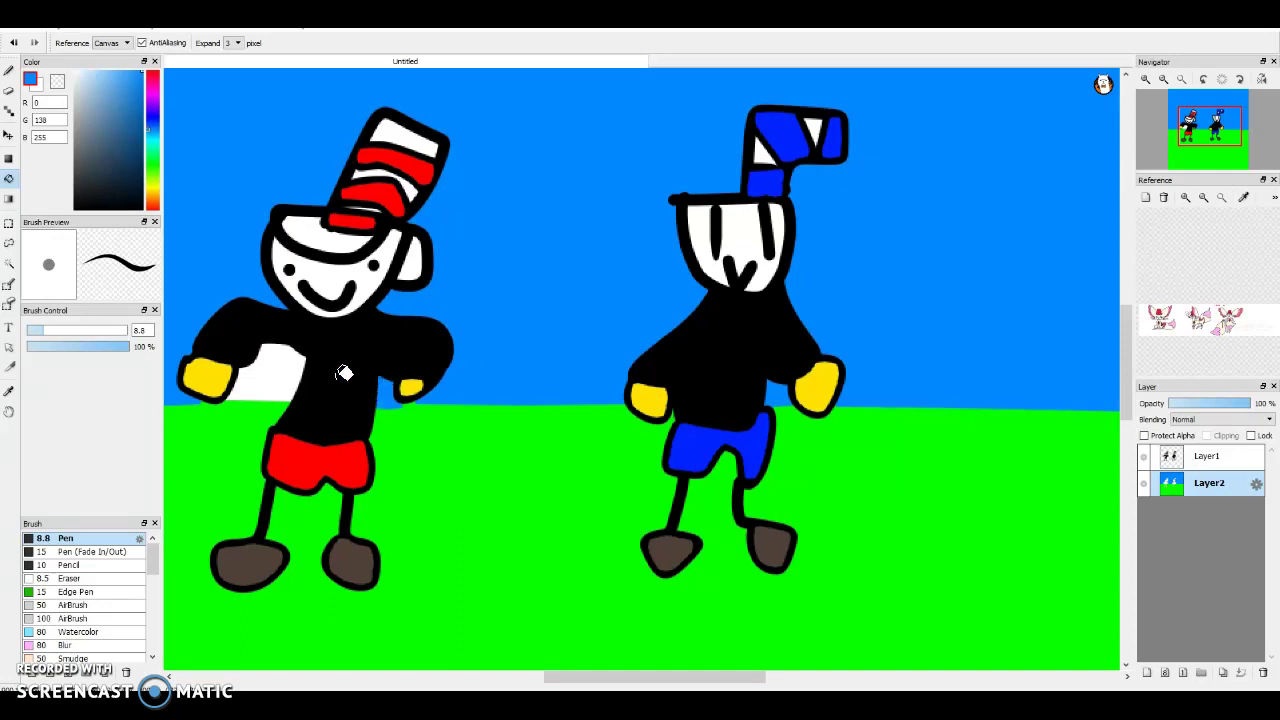
left_click(305, 366)
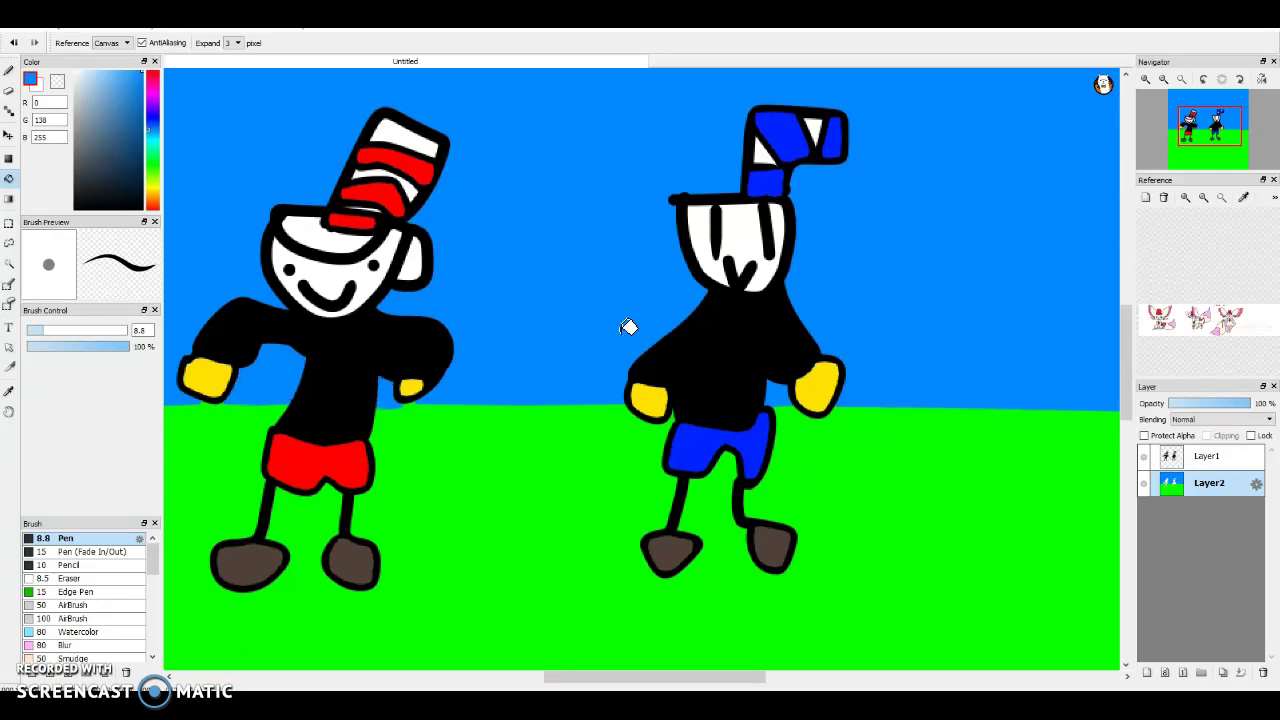
Merge Layer1 down into Layer2
scroll(457, 186, "down", 3)
scroll(474, 183, "up", 3)
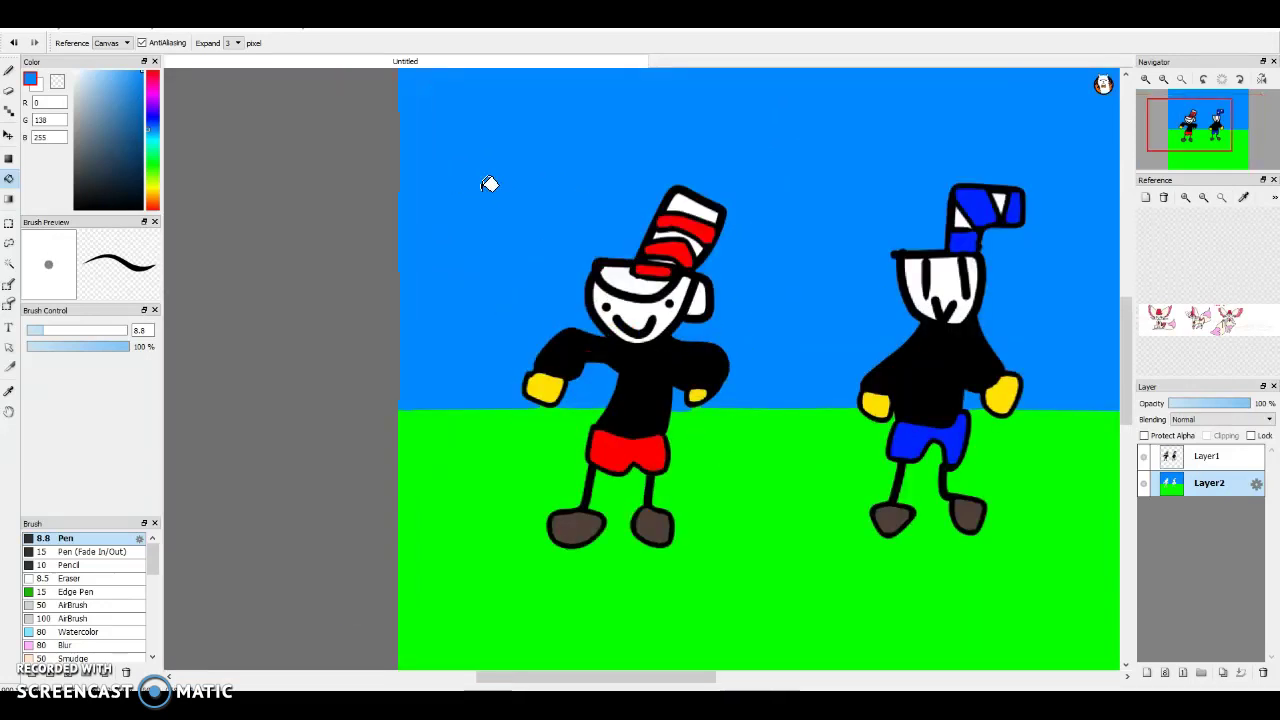
left_click(1224, 456)
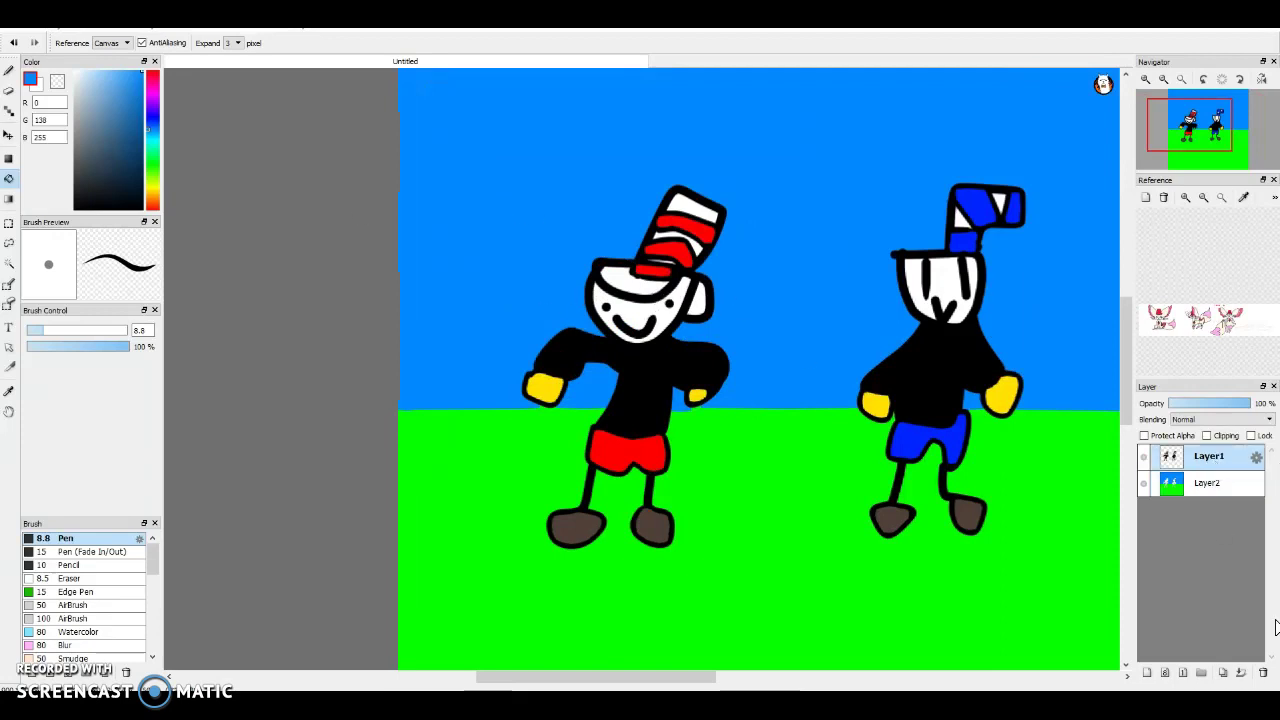
left_click(1245, 671)
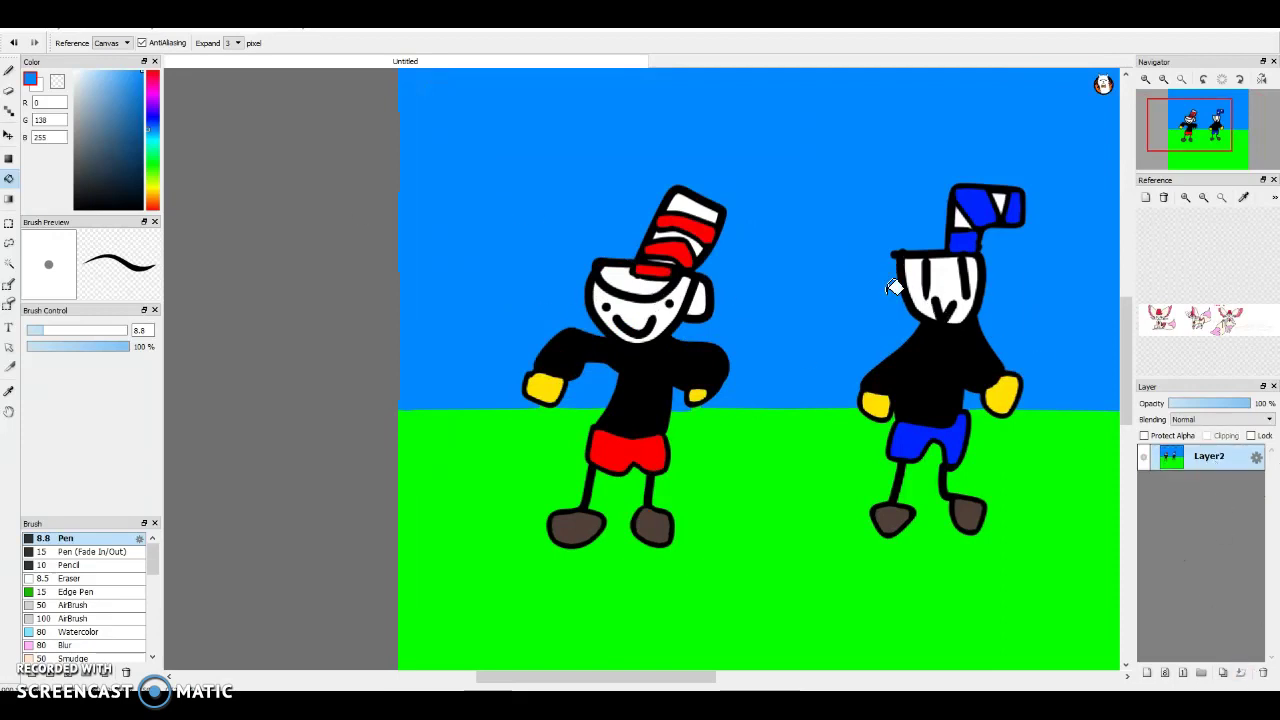
Undo the merge to restore the characters and the background as separate layers
left_click(8, 243)
scroll(527, 410, "down", 1)
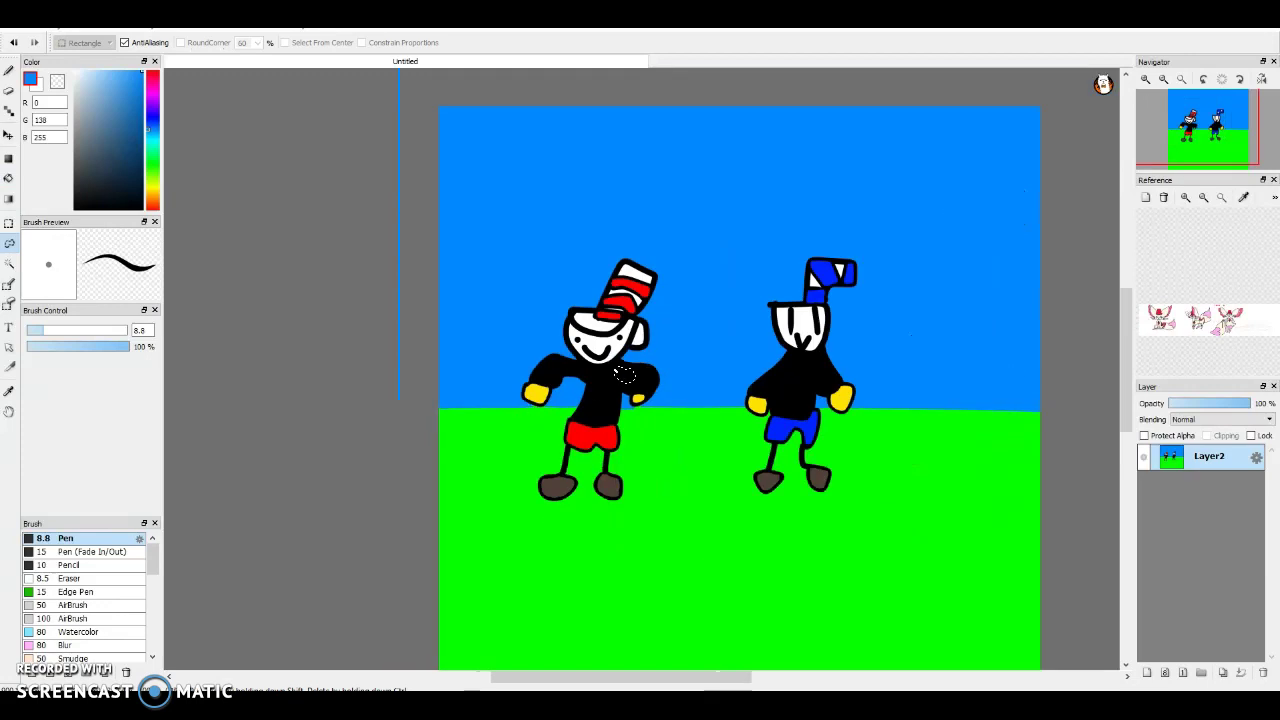
scroll(623, 374, "up", 2)
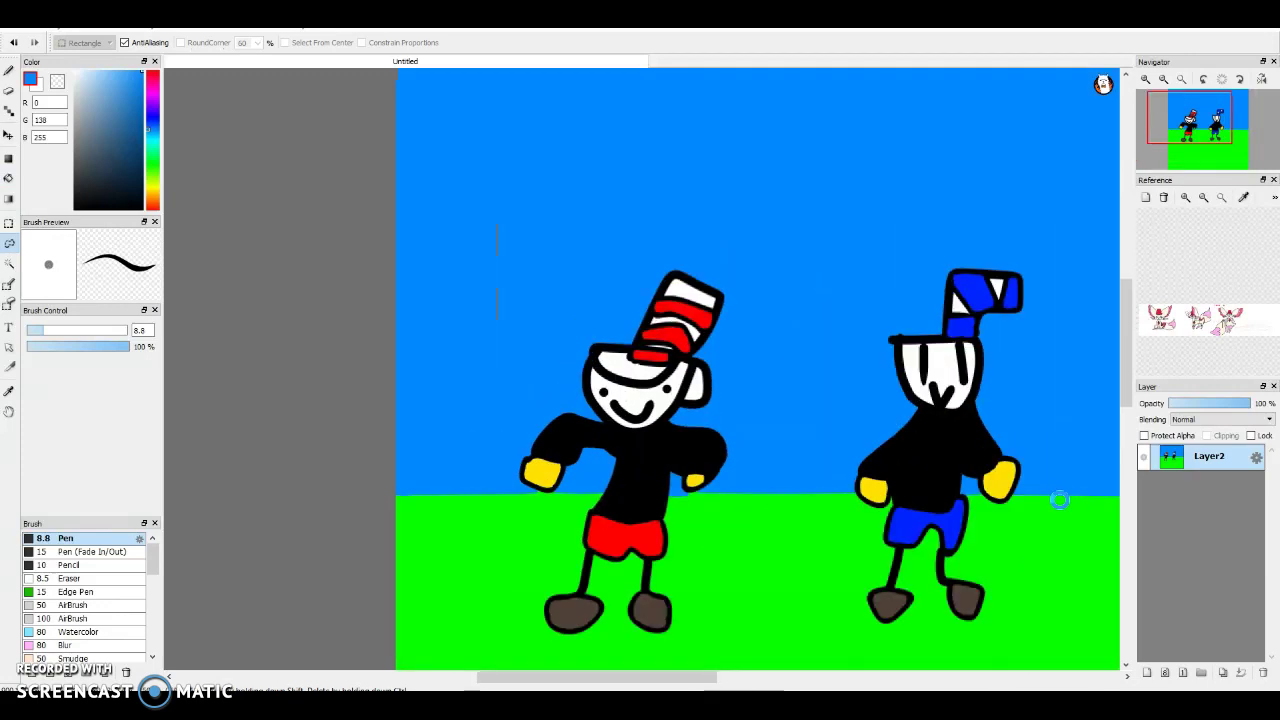
key("ctrl+z")
Transform Layer1 to shrink both characters and move them up to the upper edge of the canvas
key("ctrl+t")
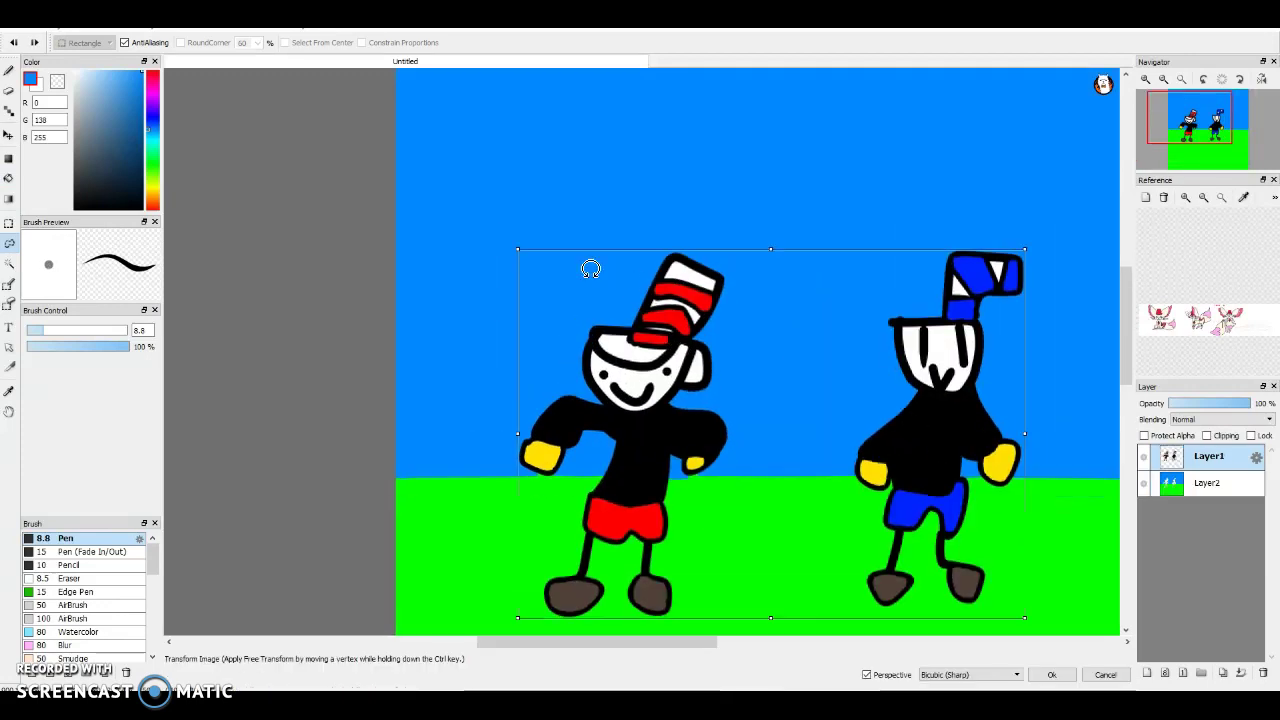
scroll(944, 485, "down", 3)
left_click_drag(986, 462, 943, 470)
left_click_drag(869, 545, 874, 517)
left_click_drag(893, 470, 872, 332)
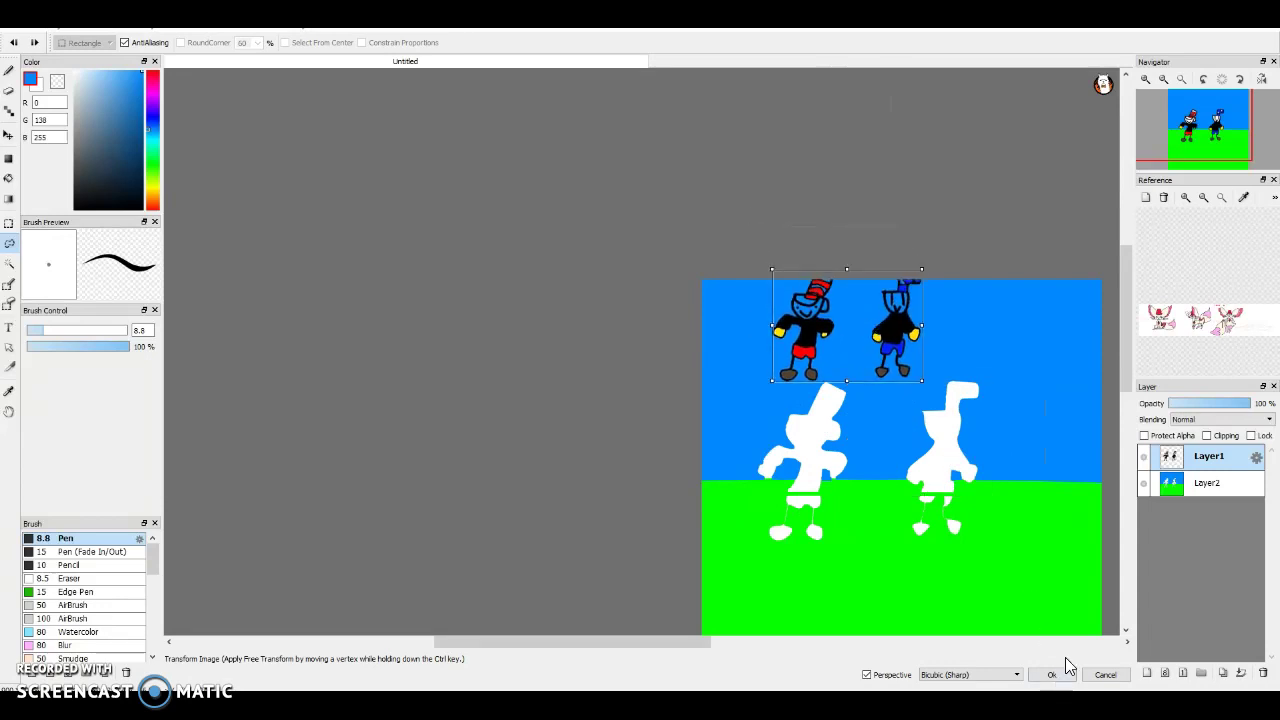
left_click(1036, 675)
On Layer2, fill the upper parts of both white character silhouettes with the sky blue
left_click(1191, 482)
scroll(1097, 505, "up", 1)
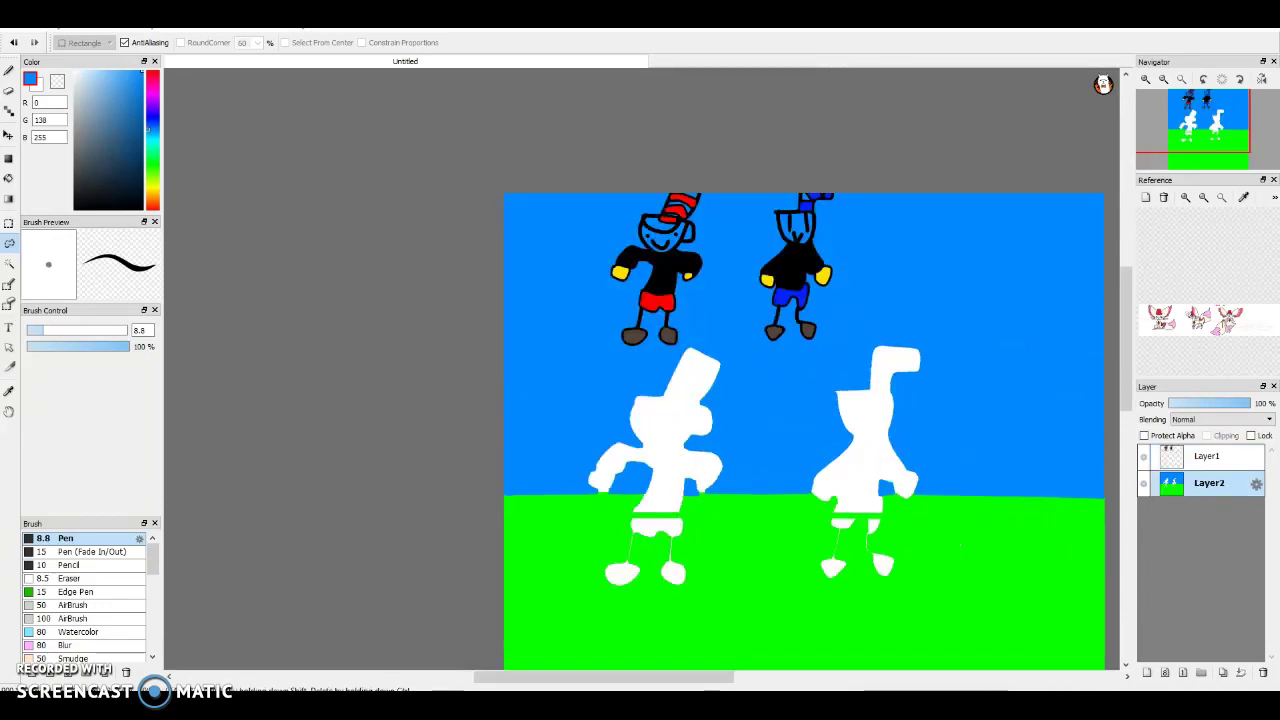
left_click(8, 178)
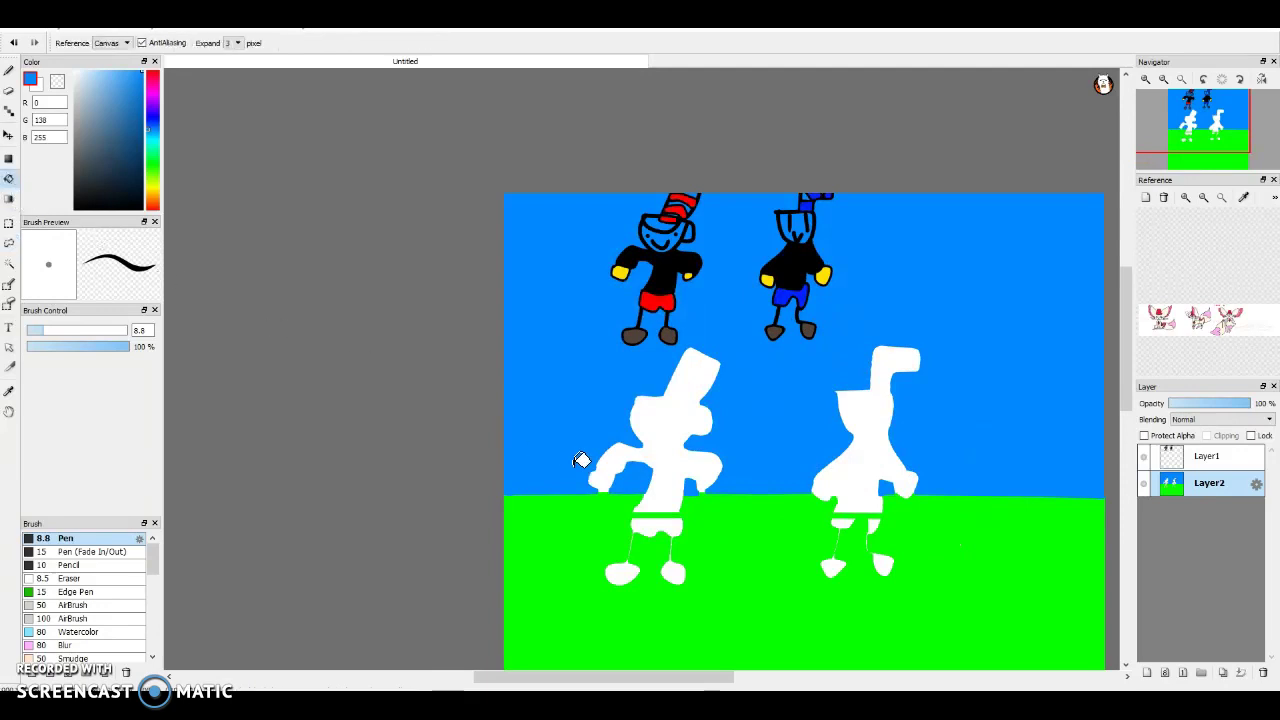
left_click(688, 454)
left_click(866, 448)
Sample the grass green and fill the remaining silhouette parts, filling repeatedly until the grass covers their leftovers
left_click(810, 587, "alt")
left_click(838, 576)
left_click(770, 566)
left_click(652, 543)
left_click(660, 542)
left_click(668, 542)
left_click(668, 541)
left_click(667, 539)
left_click(667, 538)
left_click(669, 537)
left_click(668, 540)
left_click(669, 532)
left_click(670, 531)
left_click(671, 530)
left_click(670, 530)
left_click(669, 529)
left_click(734, 494)
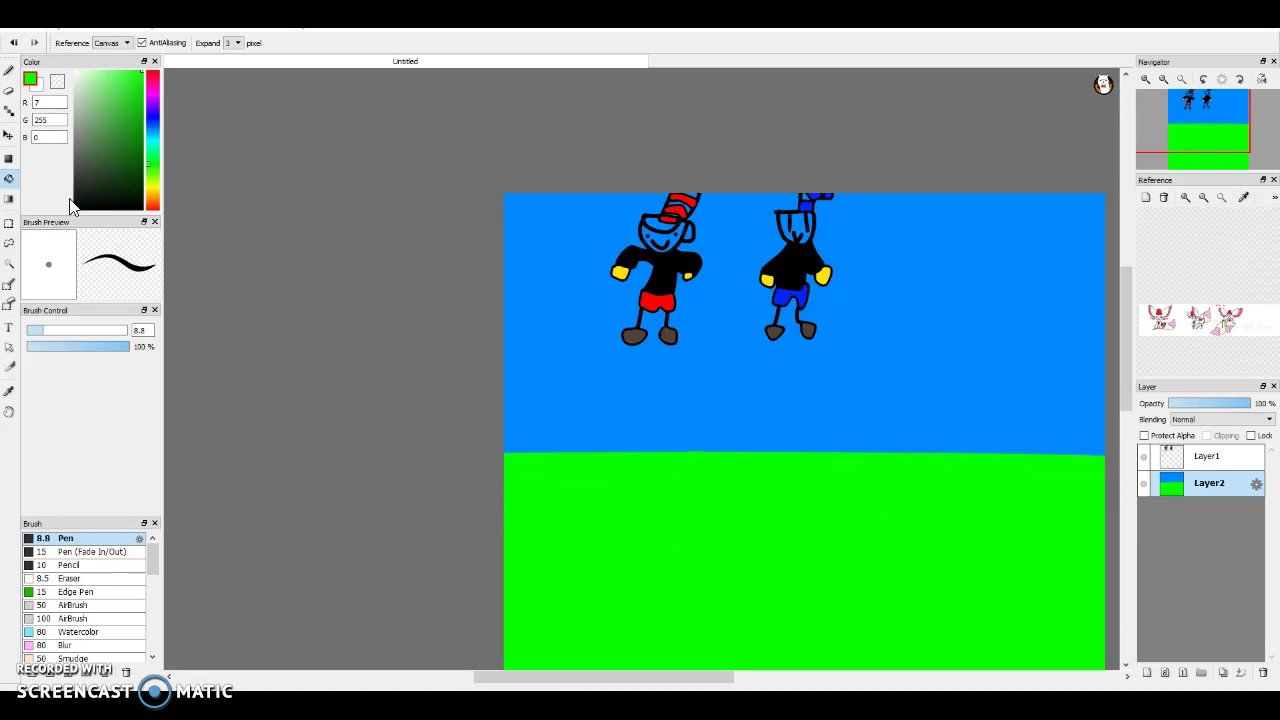
Lasso both characters on Layer1 and move them down onto the grass
left_click(9, 243)
left_click(1215, 456)
mouse_move(925, 305)
left_mouse_down()
mouse_move(546, 431)
mouse_move(541, 120)
mouse_move(908, 268)
mouse_move(940, 363)
left_mouse_up()
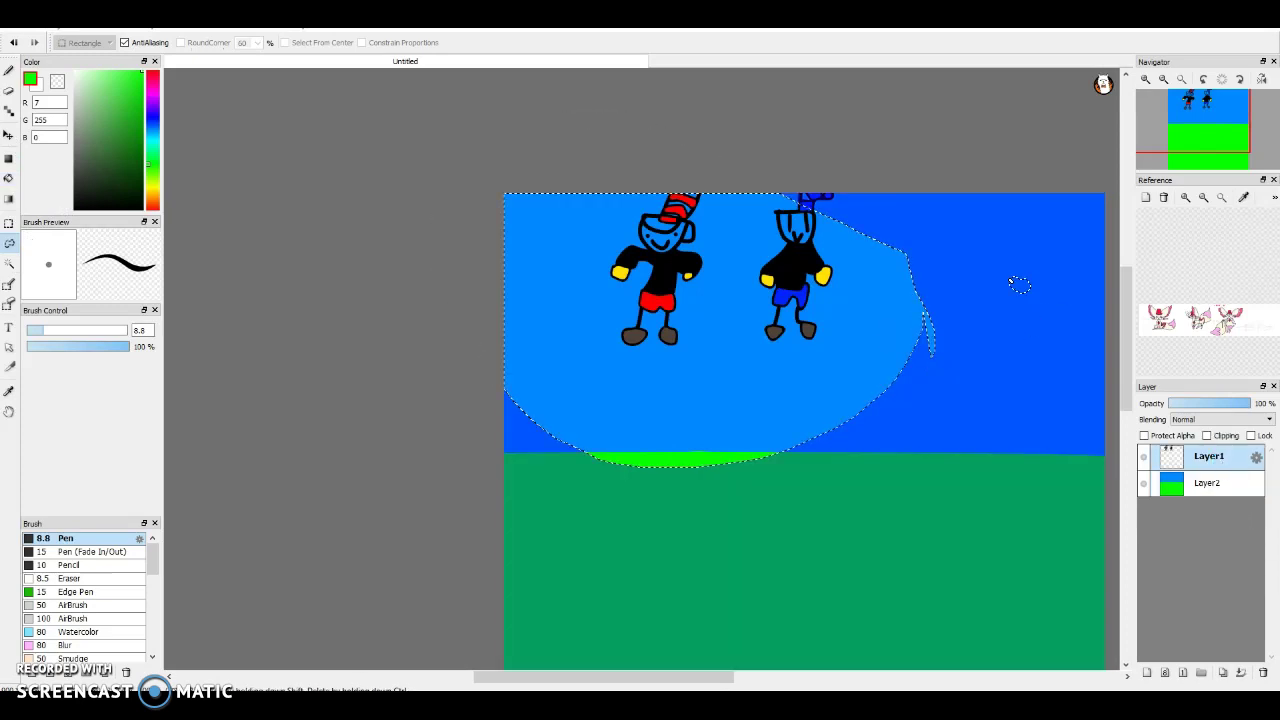
left_click(953, 262)
mouse_move(905, 312)
left_mouse_down()
mouse_move(849, 449)
mouse_move(851, 520)
mouse_move(850, 508)
left_mouse_up()
key("ctrl+t")
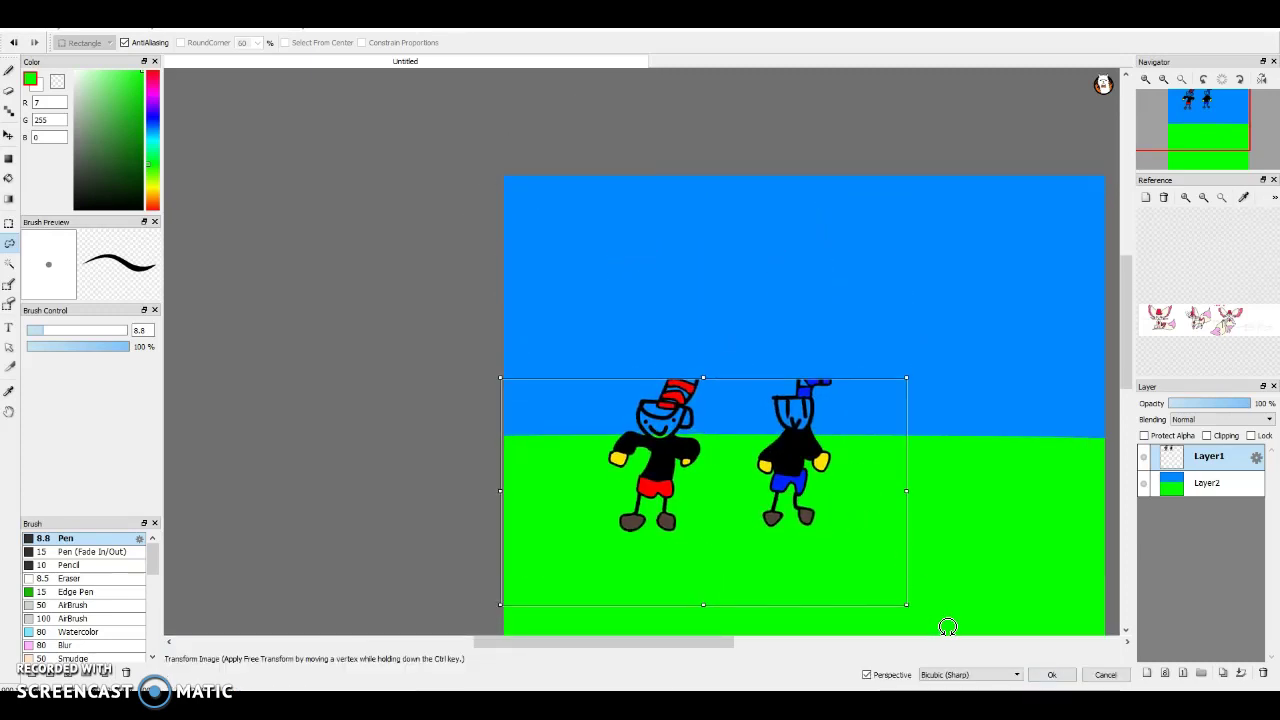
left_click(1055, 679)
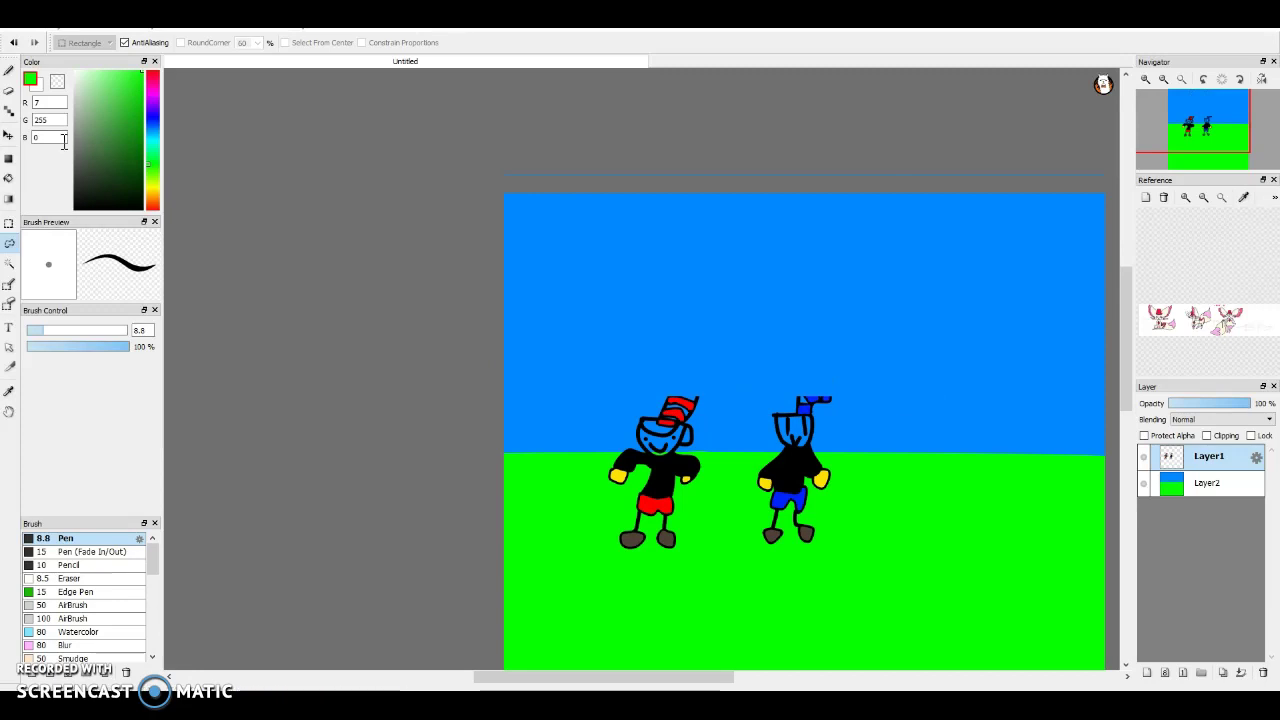
Transform the two characters together on Layer1, tilting them and shrinking both their width and height
scroll(820, 560, "up", 1)
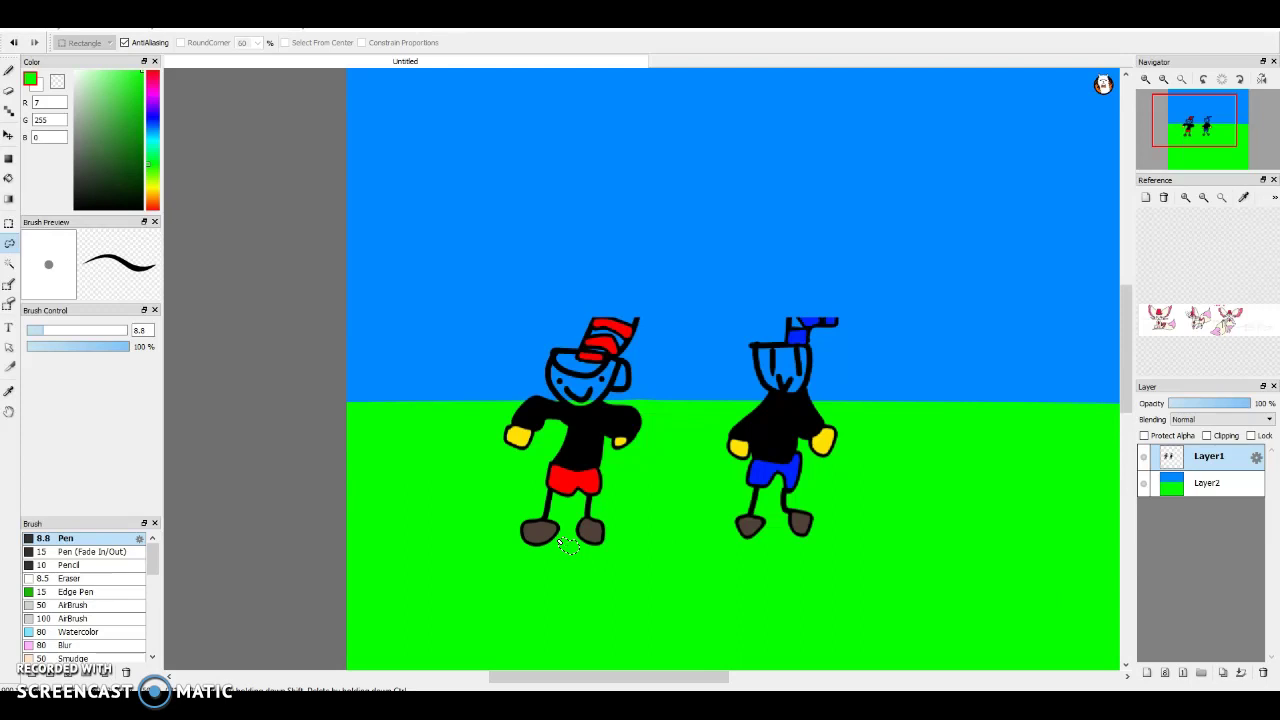
key("ctrl+t")
left_click_drag(665, 290, 729, 289)
left_click_drag(841, 398, 808, 399)
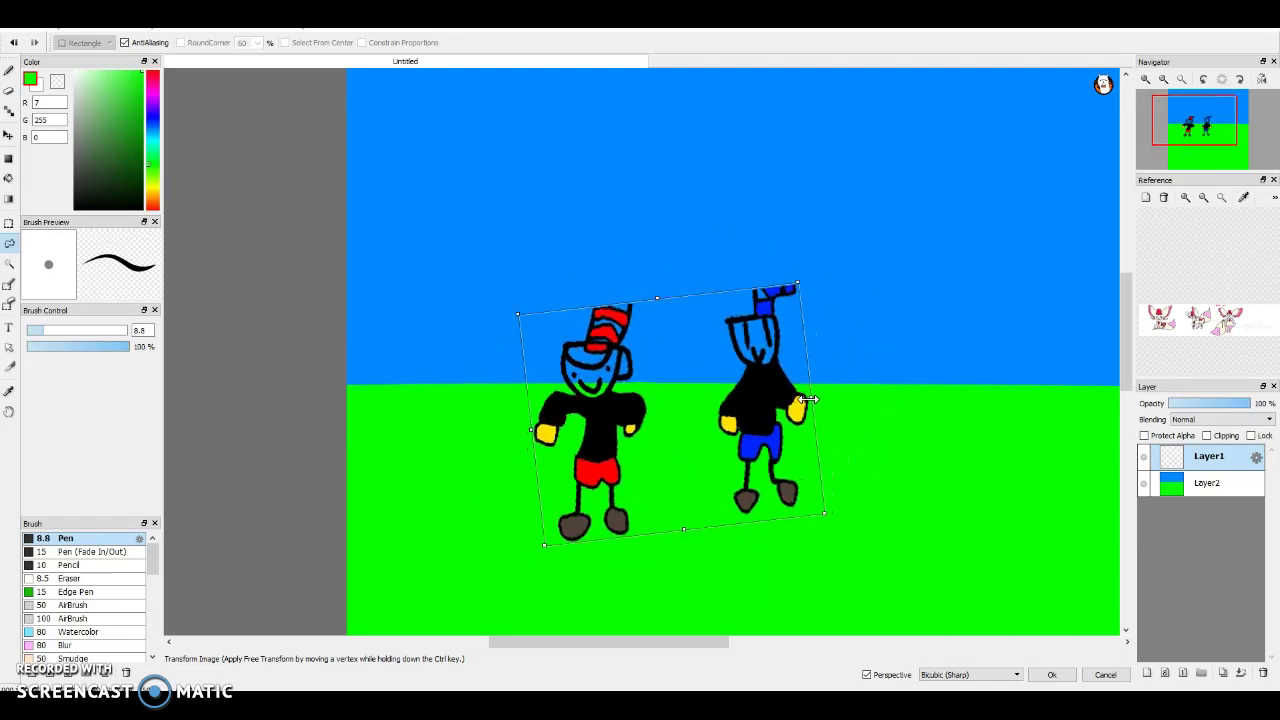
left_click_drag(696, 545, 680, 473)
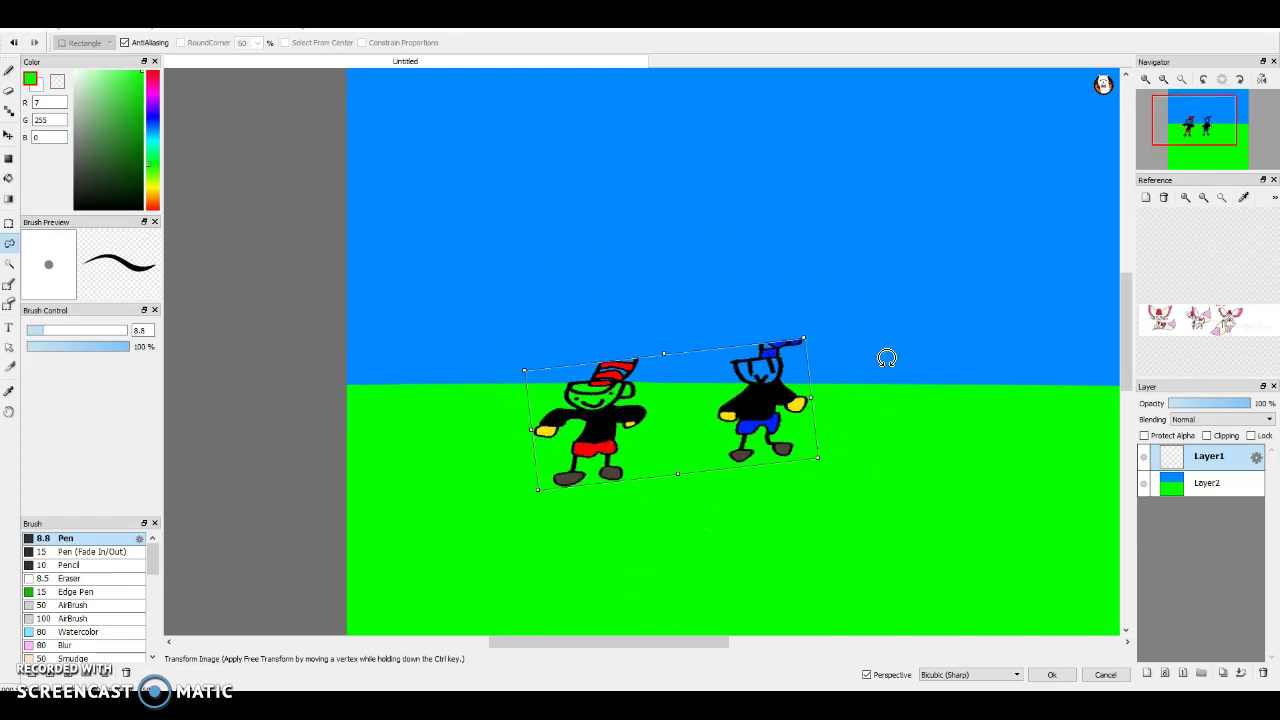
left_click_drag(810, 398, 562, 410)
Rotate the shrunken characters onto their sides on the grass near the canvas's left edge and apply the transform
scroll(600, 405, "down", 3)
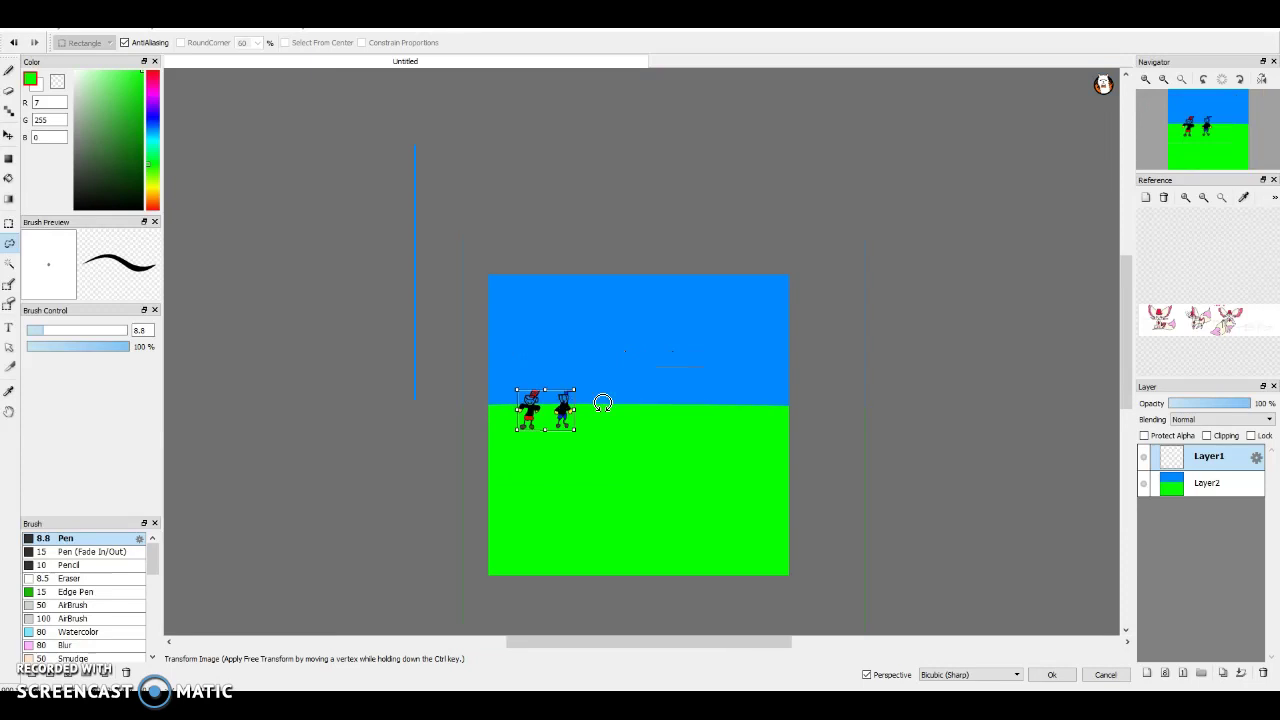
scroll(558, 284, "up", 1)
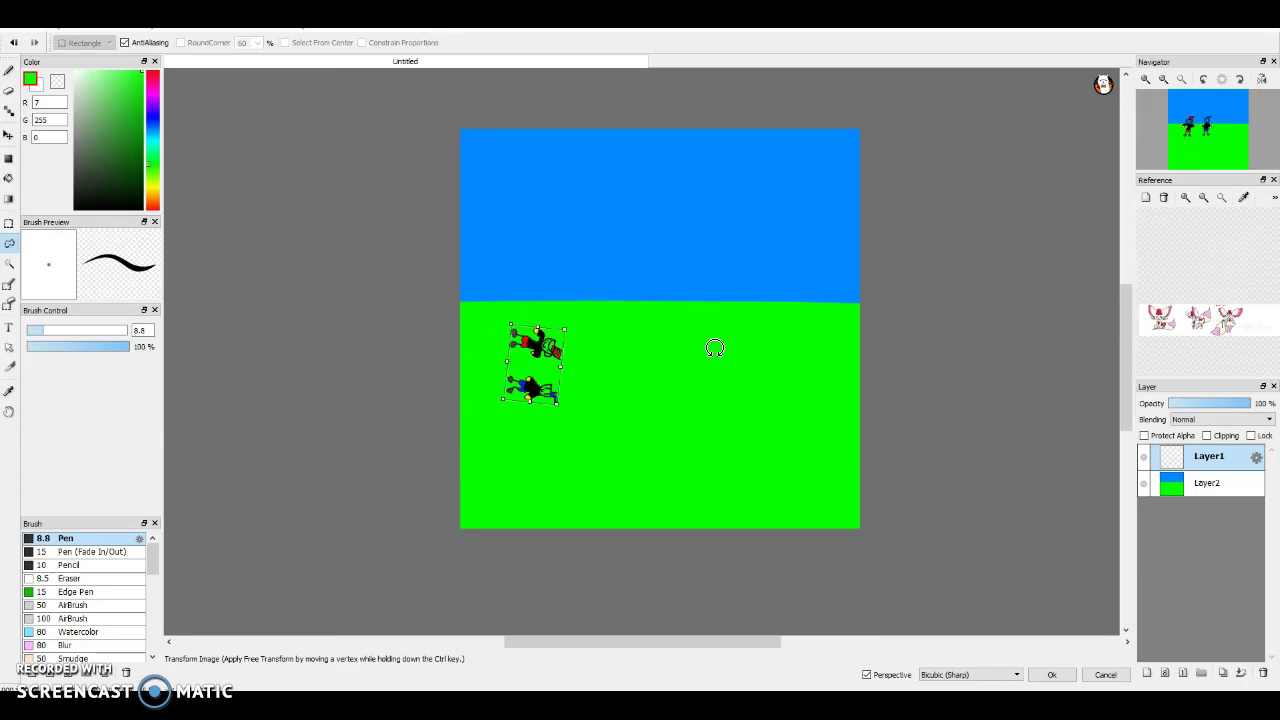
left_click_drag(63, 608, 591, 38)
left_click_drag(300, 700, 656, 389)
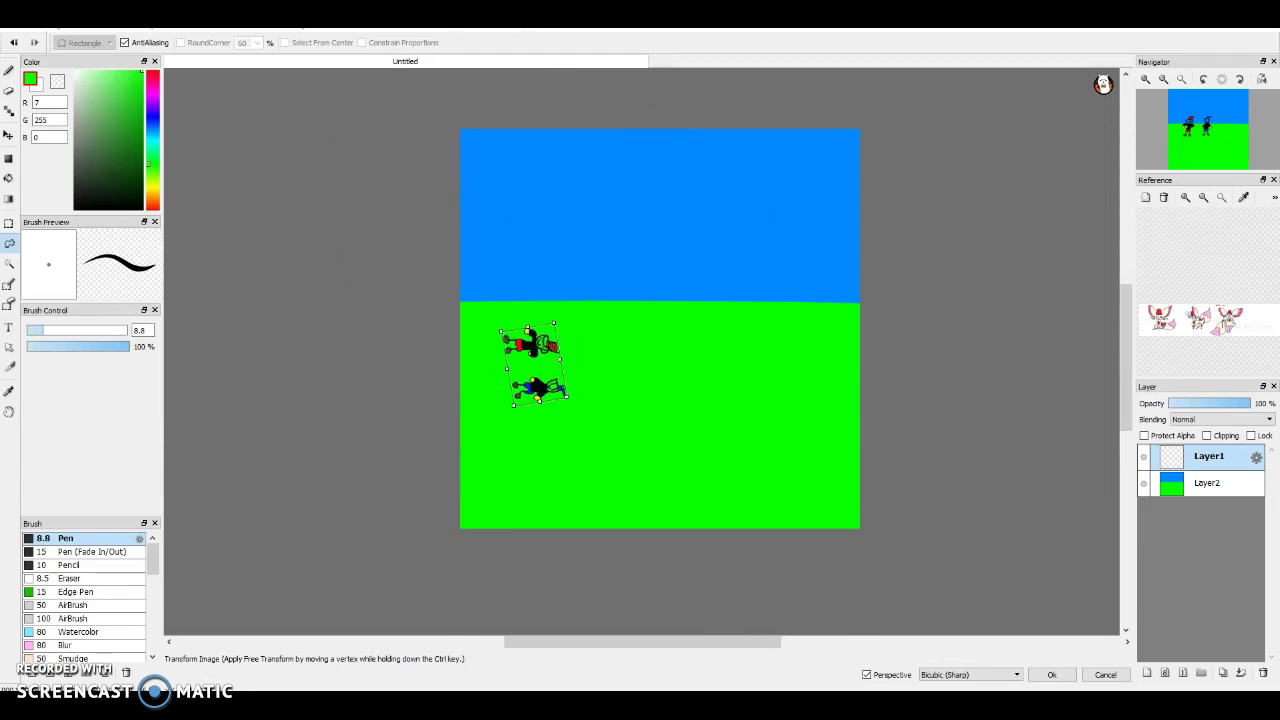
left_click(1051, 676)
On Layer2, lasso a large rounded blob across the horizon on the canvas's right side and transform its contents off the canvas
scroll(563, 404, "up", 4)
scroll(476, 309, "down", 2)
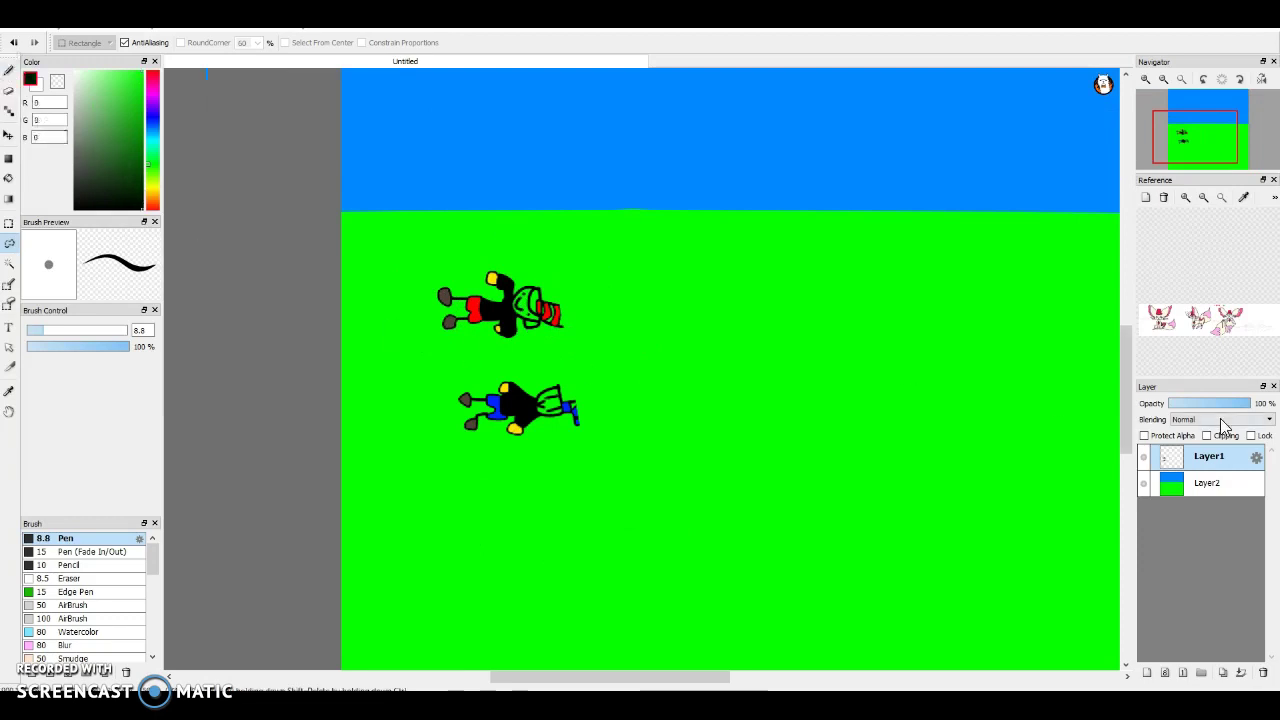
left_click(1222, 484)
scroll(893, 440, "down", 3)
left_click_drag(622, 679, 704, 681)
scroll(570, 440, "up", 3)
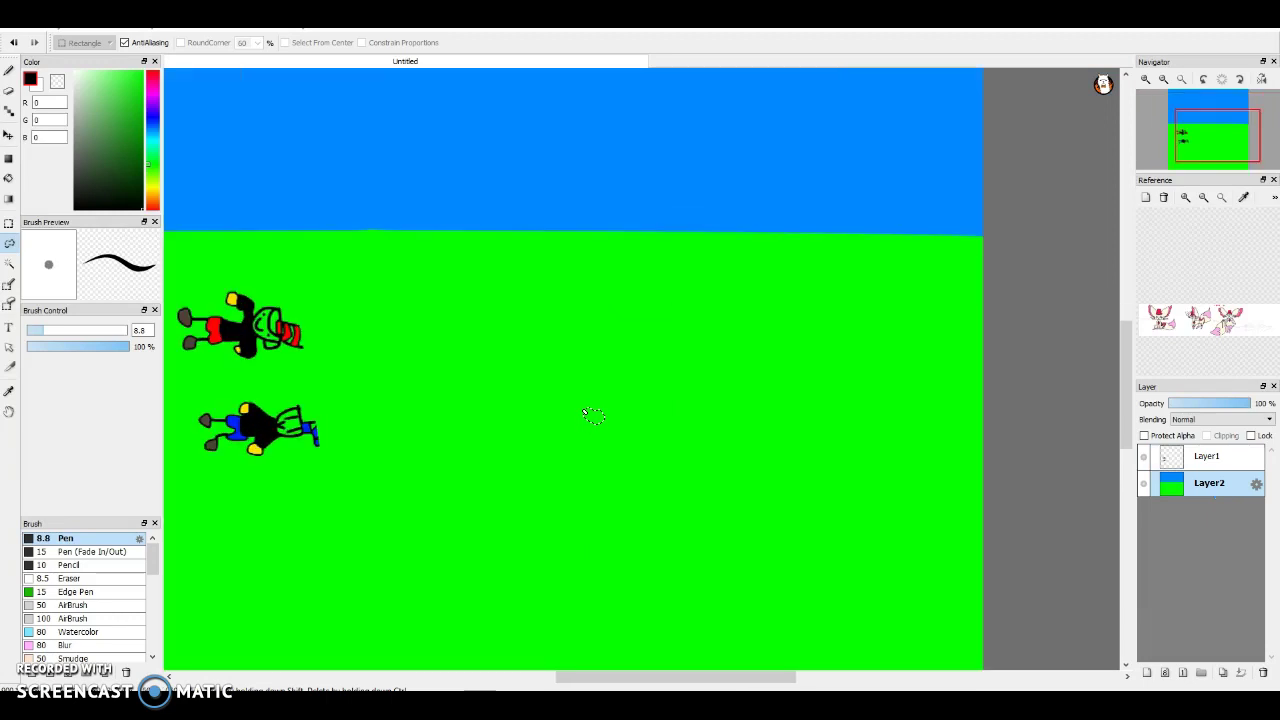
left_click(153, 206)
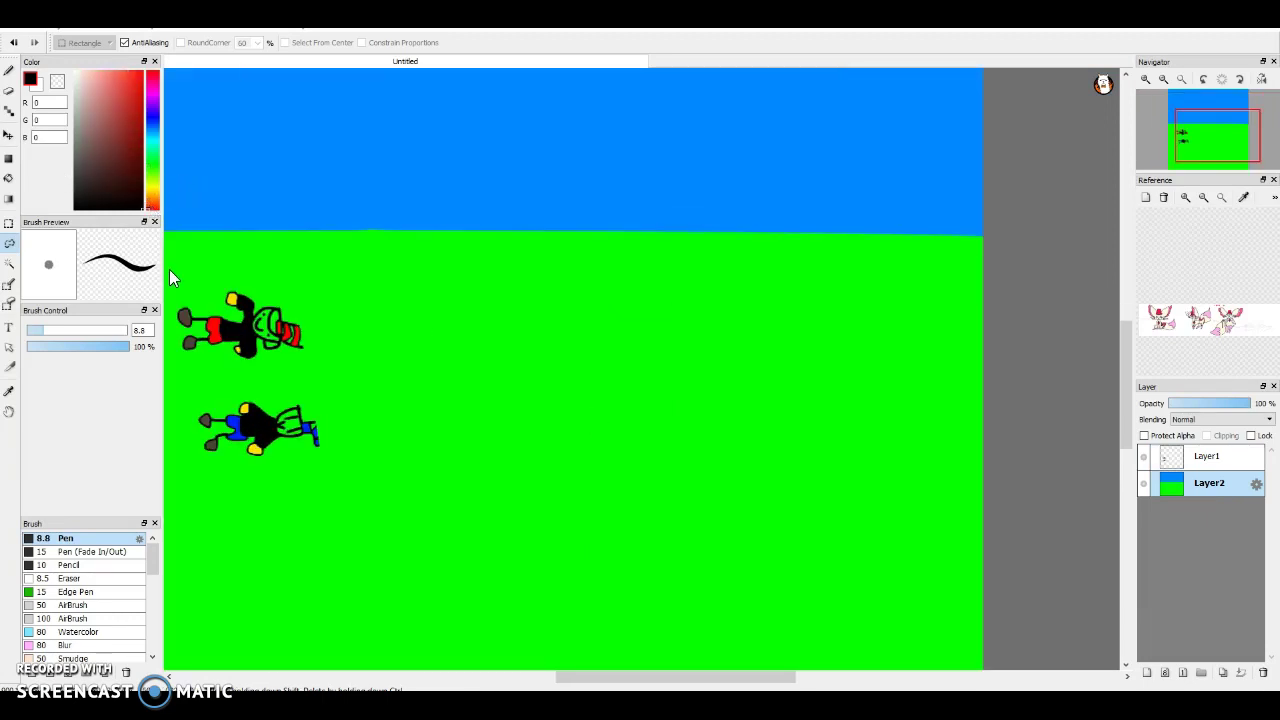
left_click_drag(800, 274, 645, 262)
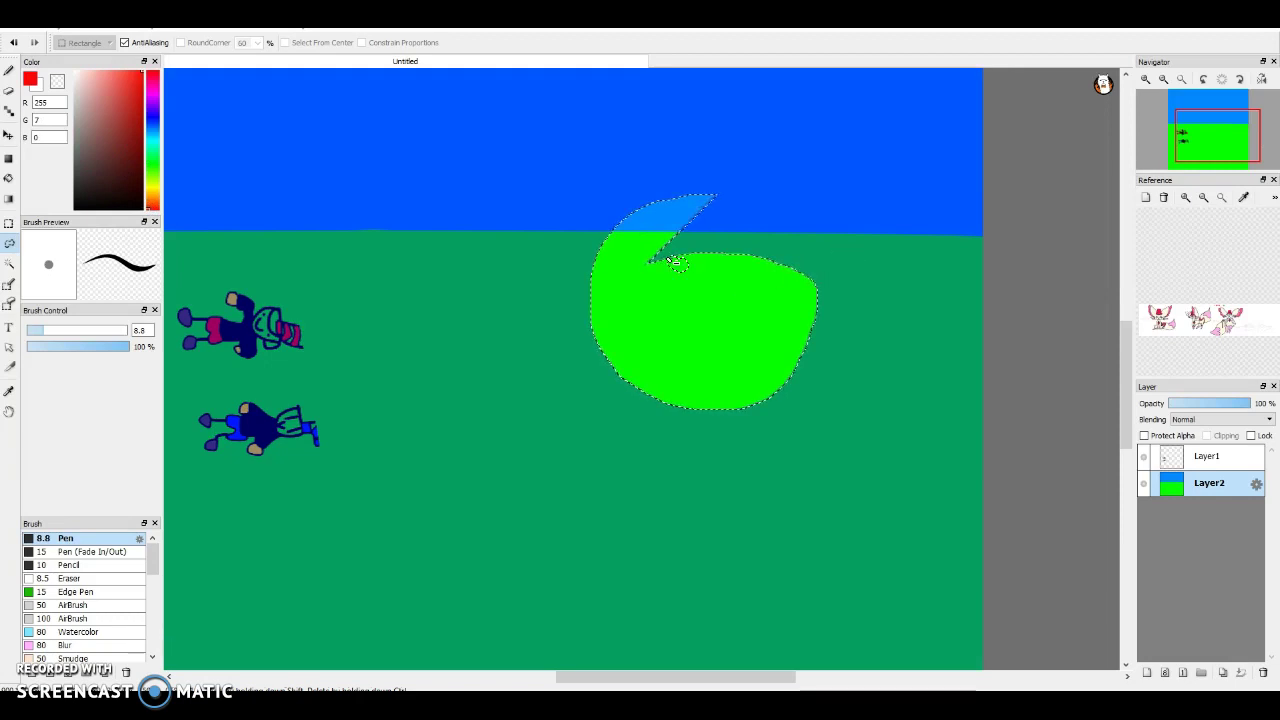
key("ctrl+t")
left_click_drag(685, 275, 1278, 517)
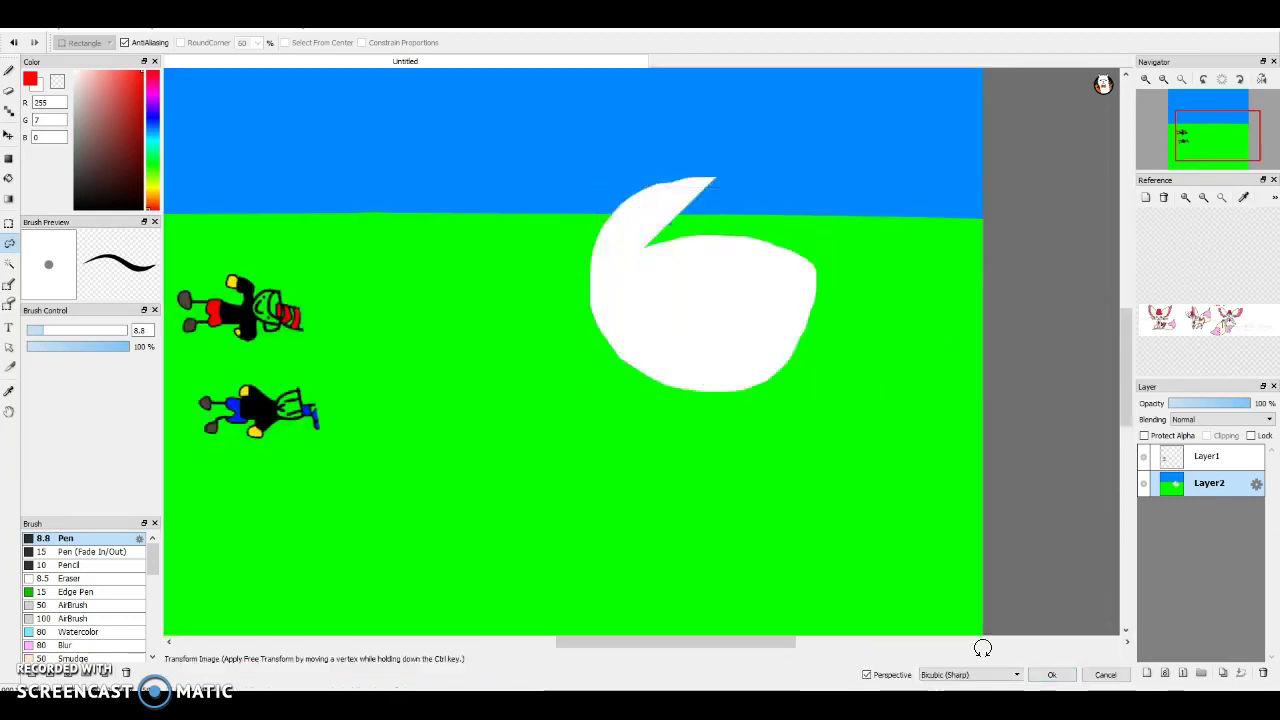
left_click(1046, 675)
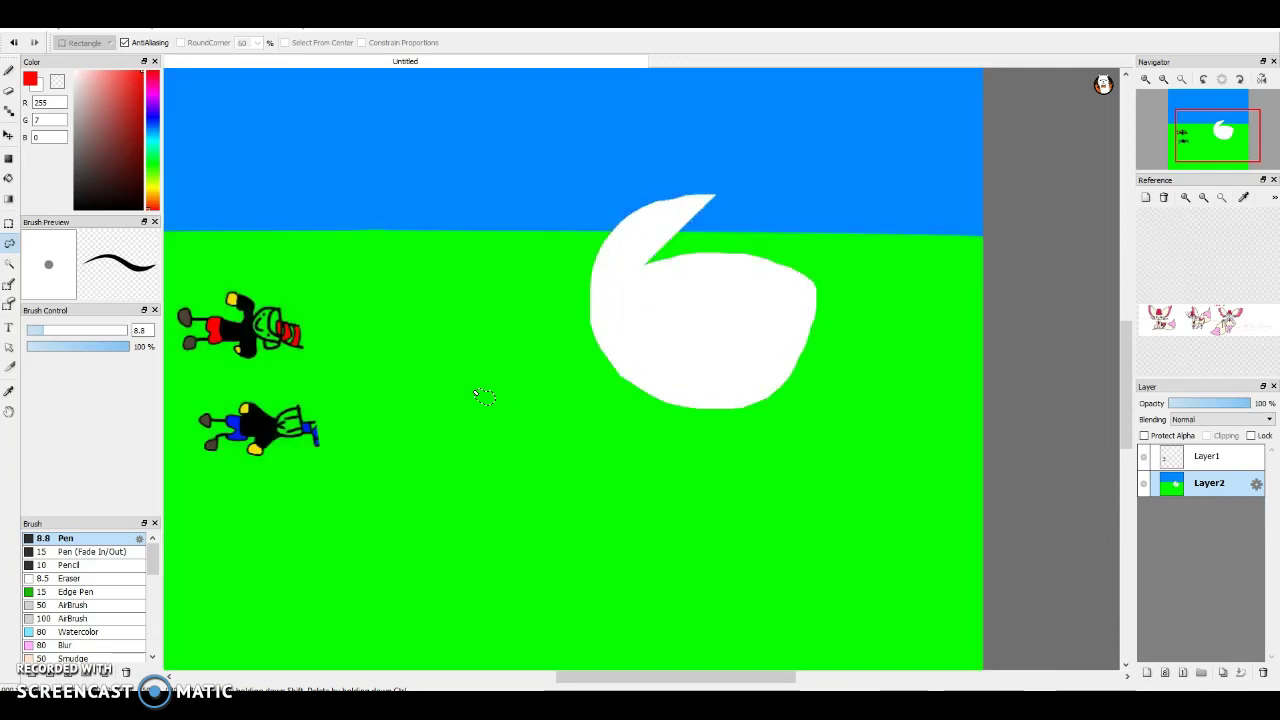
Fill the cut-out blob with red (255, 7, 0), repeating the fill to extend its edges
left_click(8, 178)
left_click(711, 334)
scroll(712, 337, "down", 2)
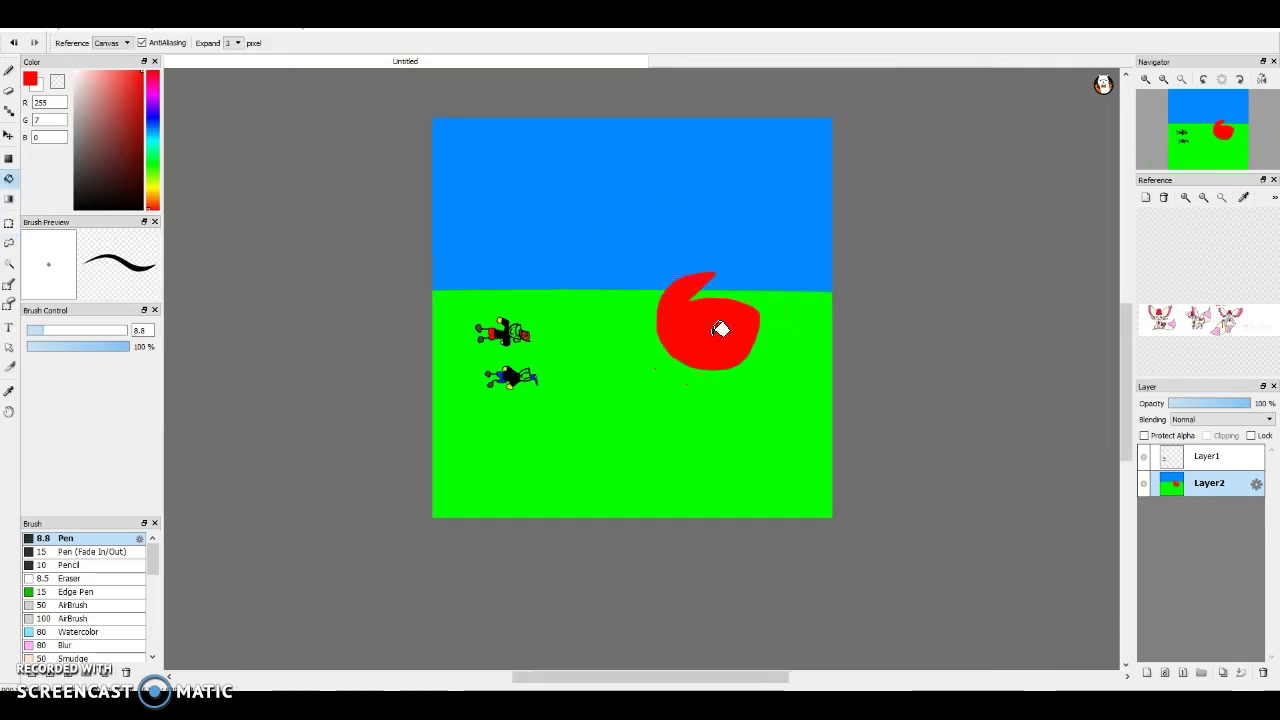
scroll(720, 331, "down", 1)
scroll(703, 331, "up", 4)
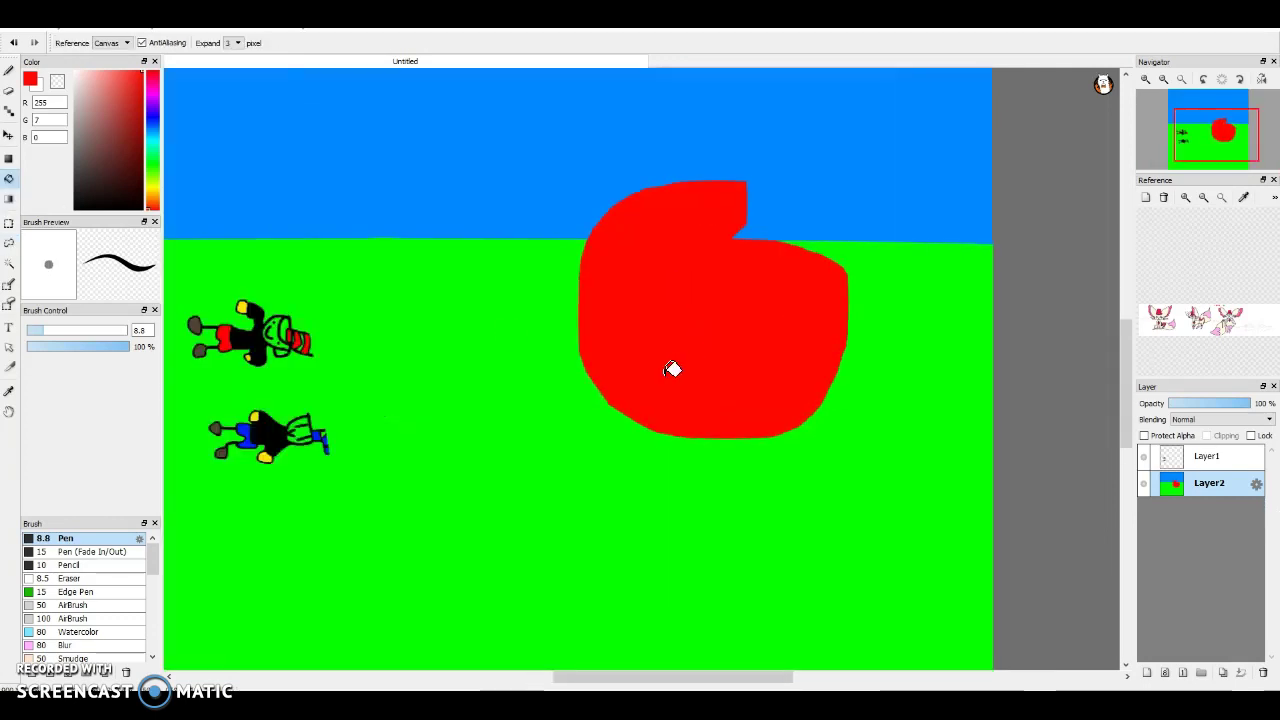
Paint a soft white cloud inside the red blob with the Watercolor brush at size 80
left_click(104, 633)
left_click(9, 70)
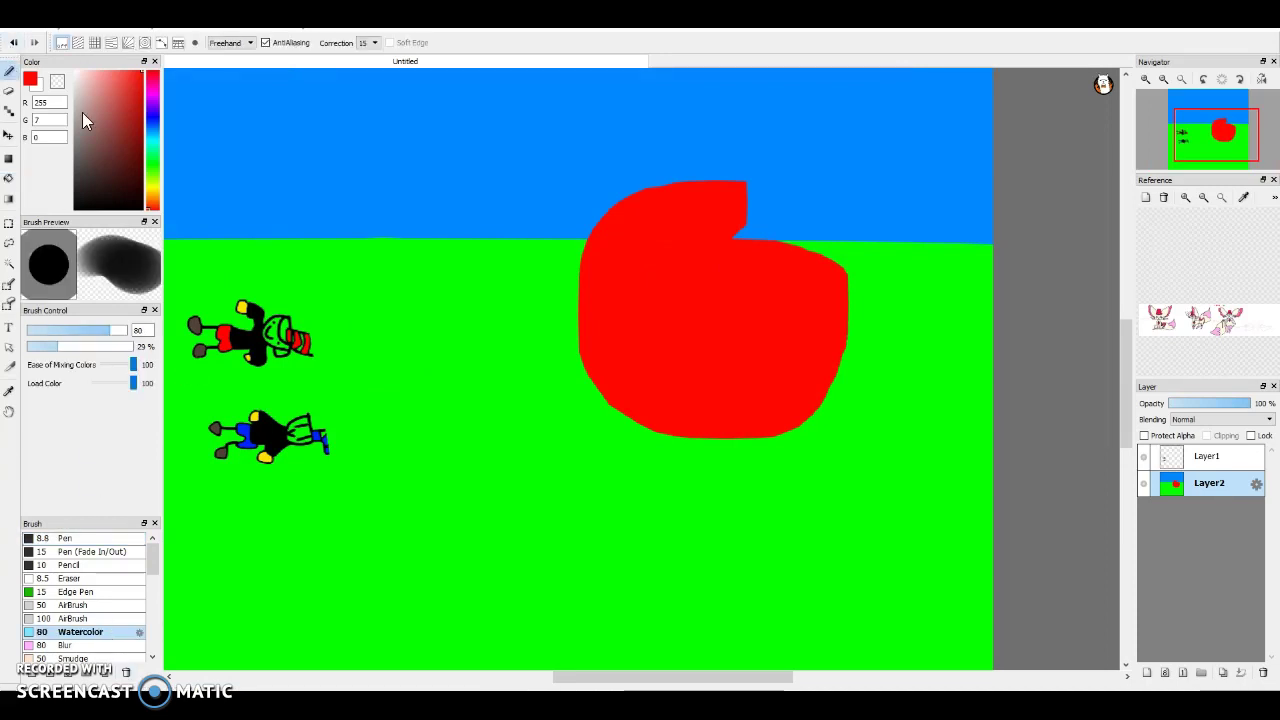
mouse_move(569, 330)
left_mouse_down()
mouse_move(666, 344)
mouse_move(619, 251)
mouse_move(724, 335)
mouse_move(750, 326)
mouse_move(675, 297)
mouse_move(703, 358)
mouse_move(764, 384)
mouse_move(670, 309)
mouse_move(680, 349)
mouse_move(745, 371)
mouse_move(763, 323)
mouse_move(678, 266)
mouse_move(708, 359)
mouse_move(725, 285)
mouse_move(667, 280)
mouse_move(724, 343)
mouse_move(744, 296)
left_mouse_up()
scroll(718, 330, "up", 2)
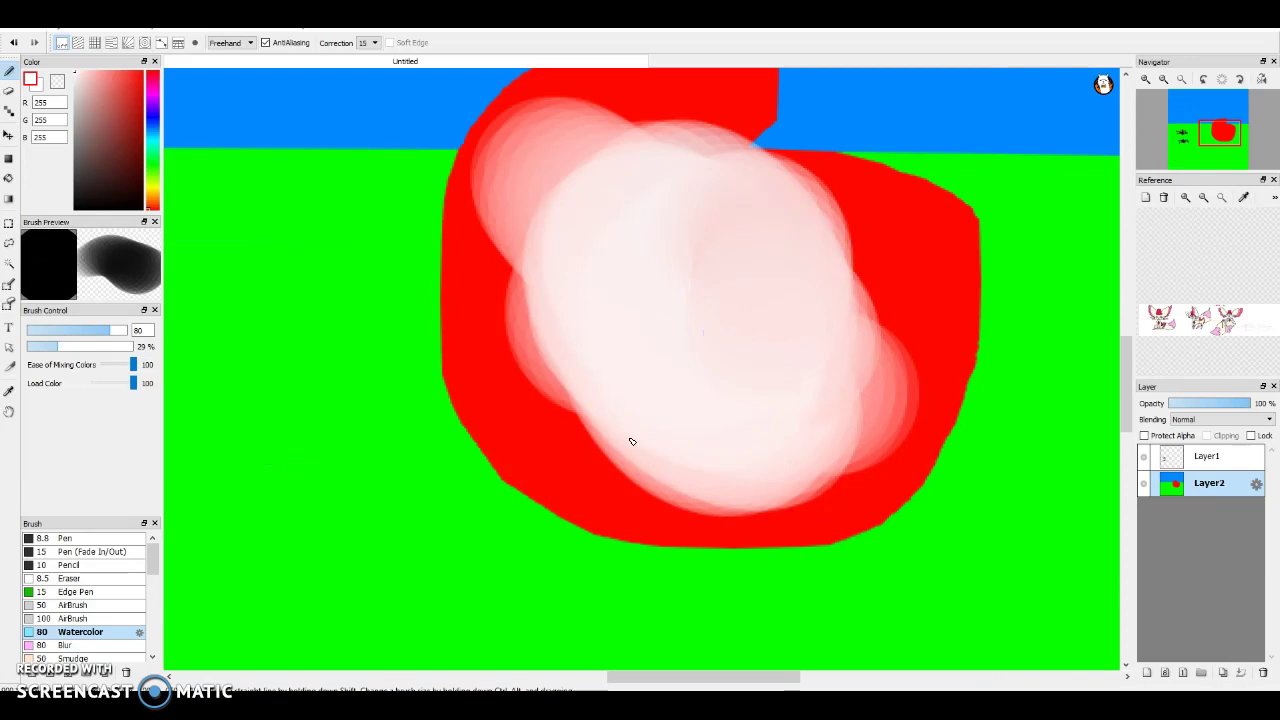
Scribble white and then red (255, 7, 0) strokes in the middle of the white cloud with the 8.8 Pen
left_click(83, 540)
left_click_drag(740, 214, 705, 330)
mouse_move(740, 245)
left_mouse_down()
mouse_move(695, 307)
mouse_move(791, 305)
mouse_move(548, 228)
left_mouse_up()
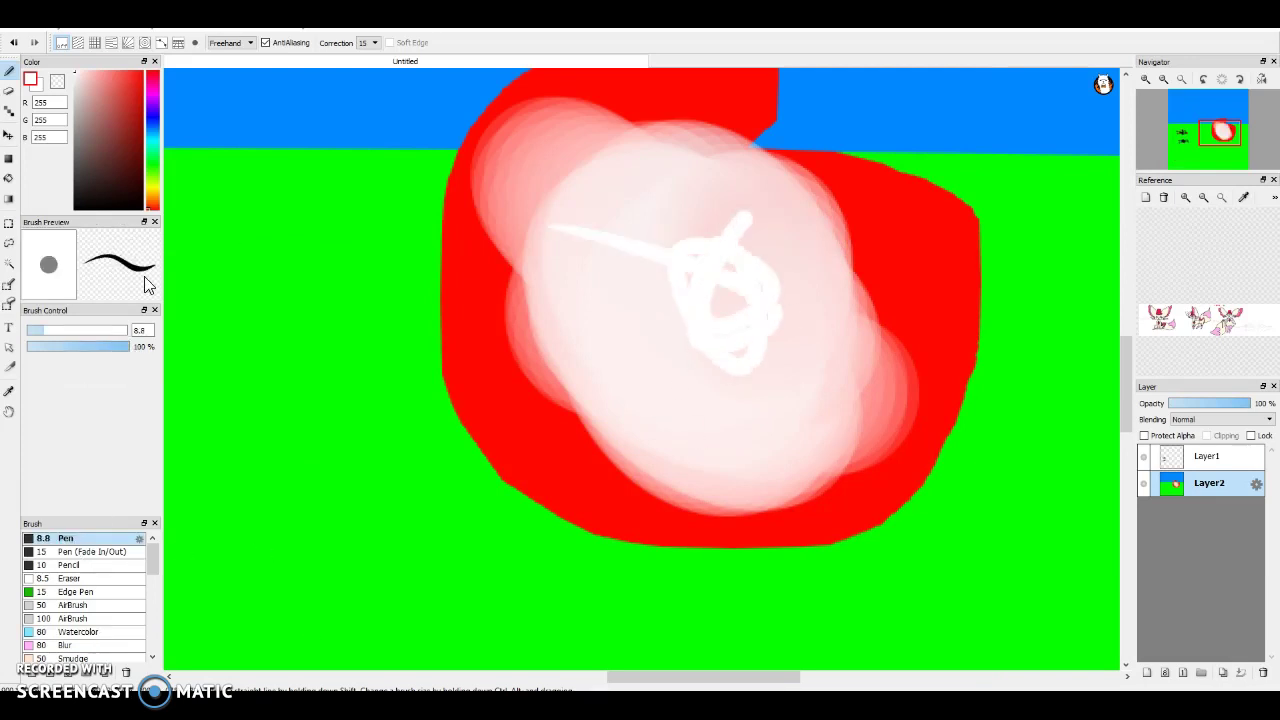
mouse_move(749, 305)
left_mouse_down()
mouse_move(660, 335)
mouse_move(760, 330)
left_mouse_up()
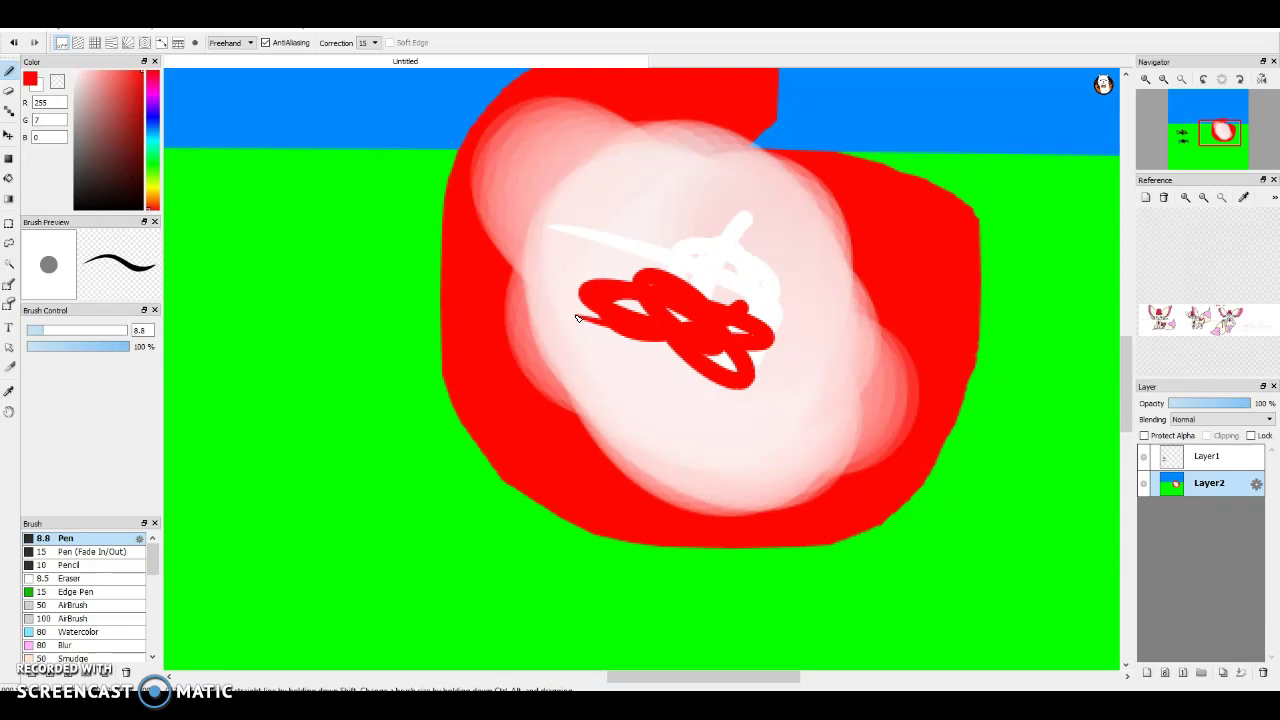
scroll(769, 245, "down", 2)
scroll(769, 245, "down", 1)
scroll(851, 299, "up", 1)
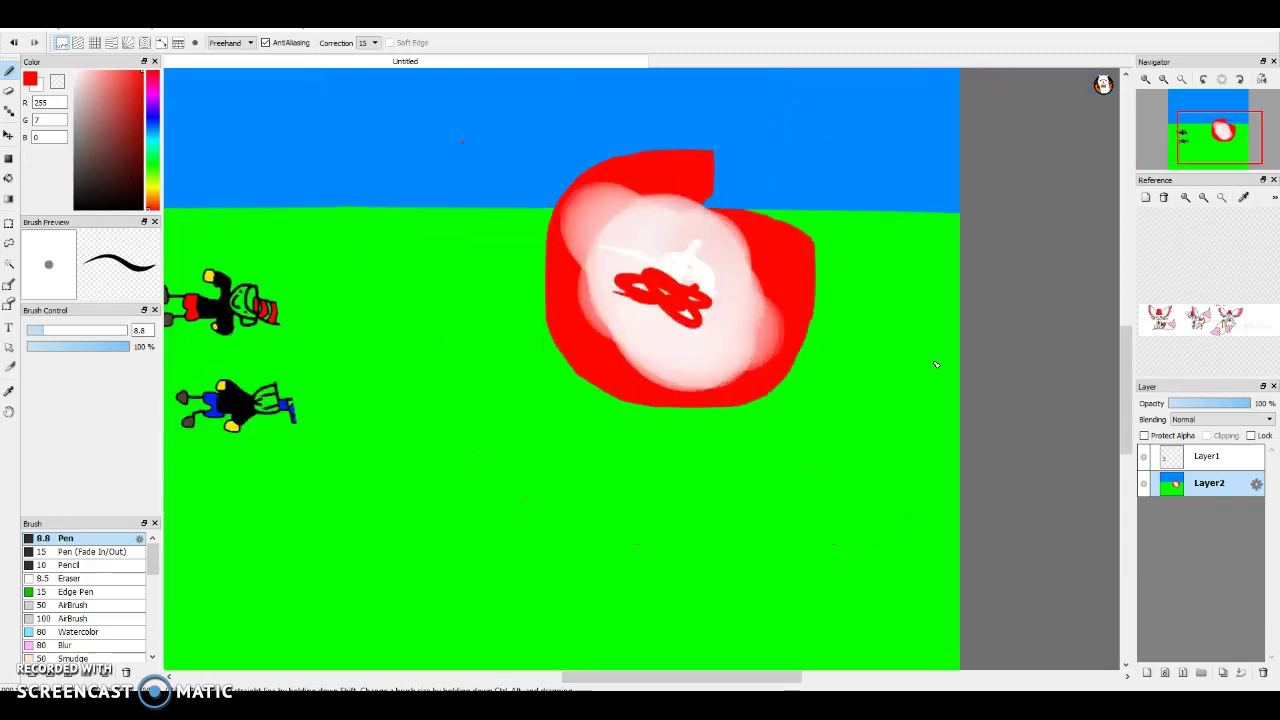
Transform the two characters on Layer1, rotating them upright and moving them onto the white cloud inside the red blob
left_click(1215, 456)
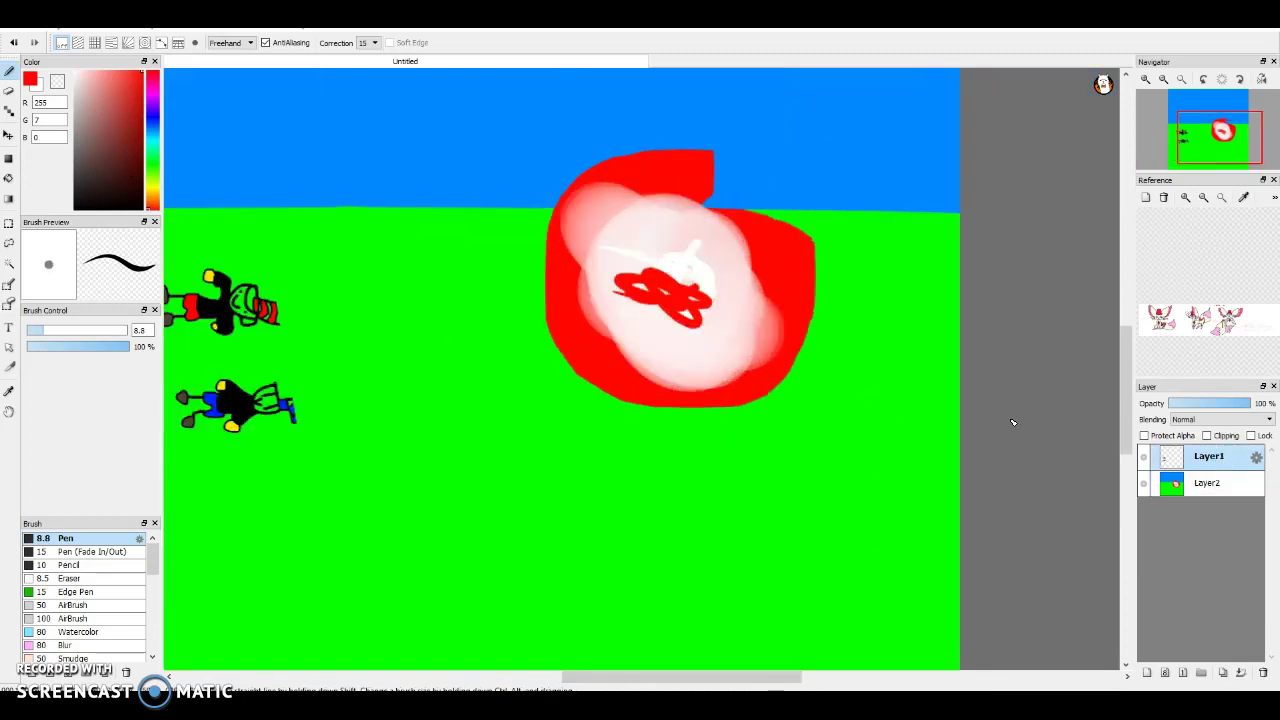
scroll(325, 343, "down", 1)
key("ctrl+t")
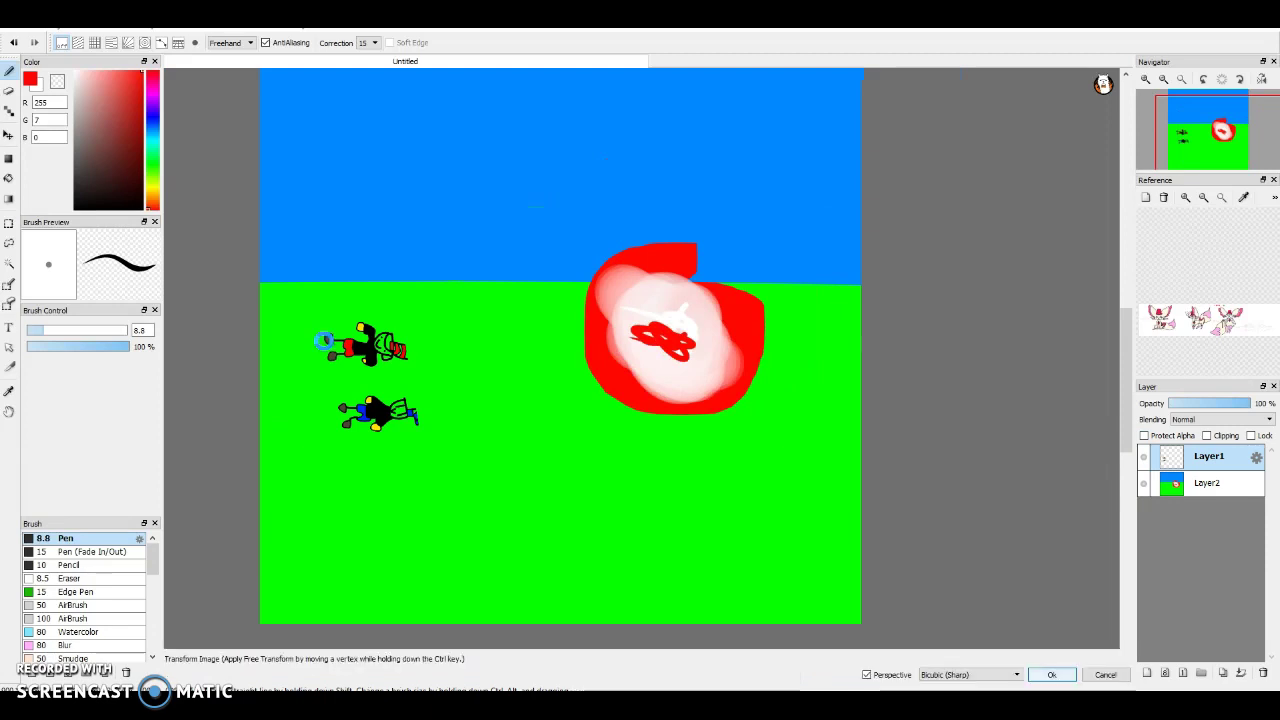
left_click_drag(393, 360, 564, 367)
left_click_drag(575, 306, 470, 370)
left_click_drag(593, 373, 715, 315)
left_click(1052, 675)
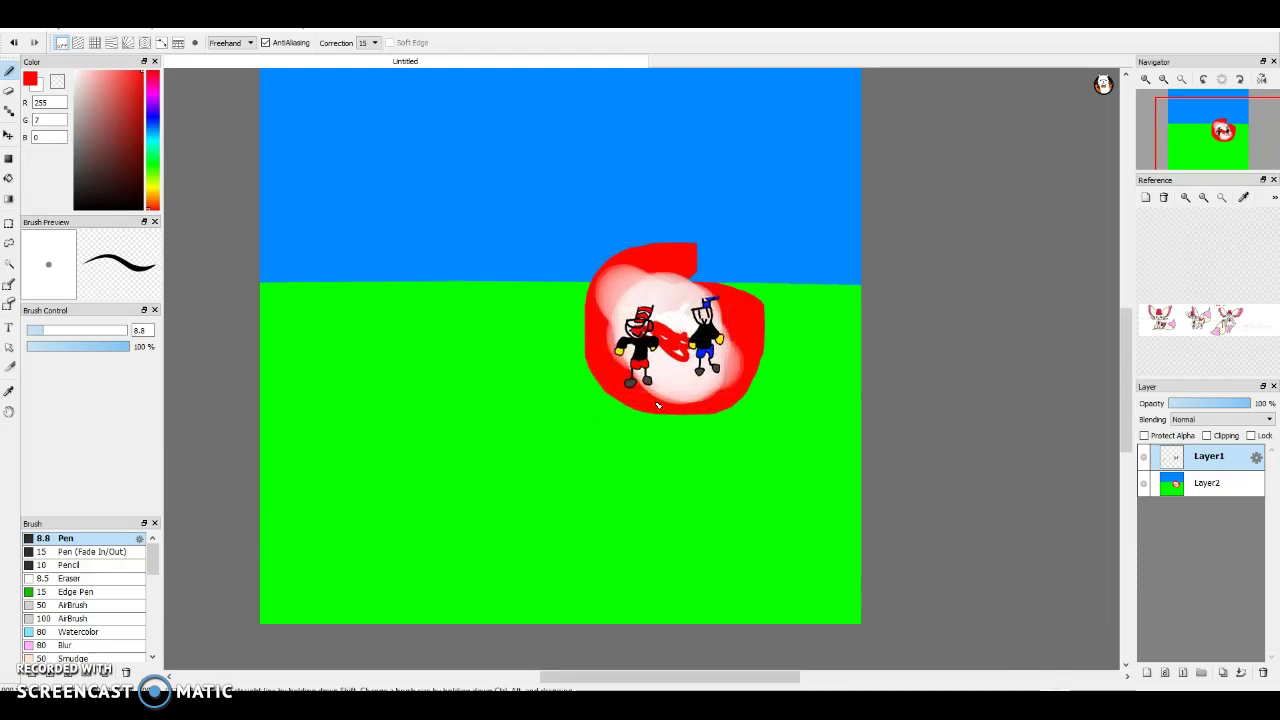
Fill the green ground on Layer2 with grey (157, 157, 157)
scroll(492, 306, "up", 1)
left_click(9, 179)
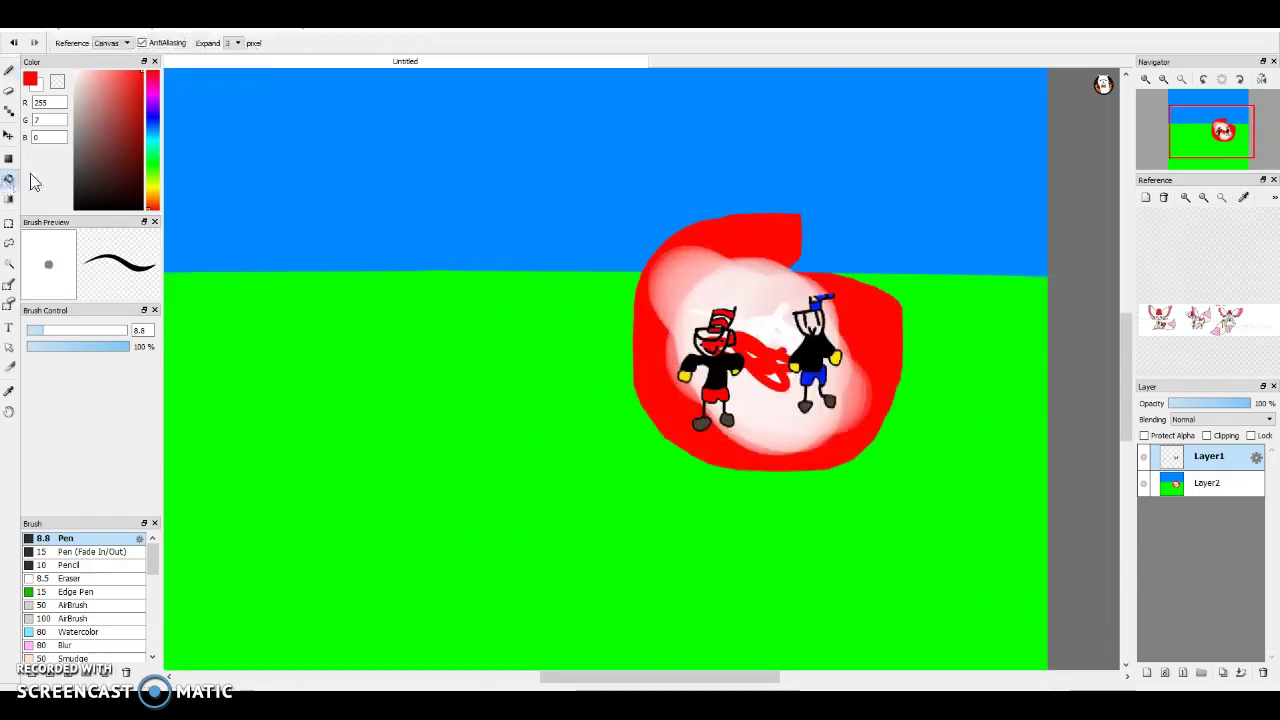
left_click(1240, 482)
left_click_drag(152, 122, 42, 44)
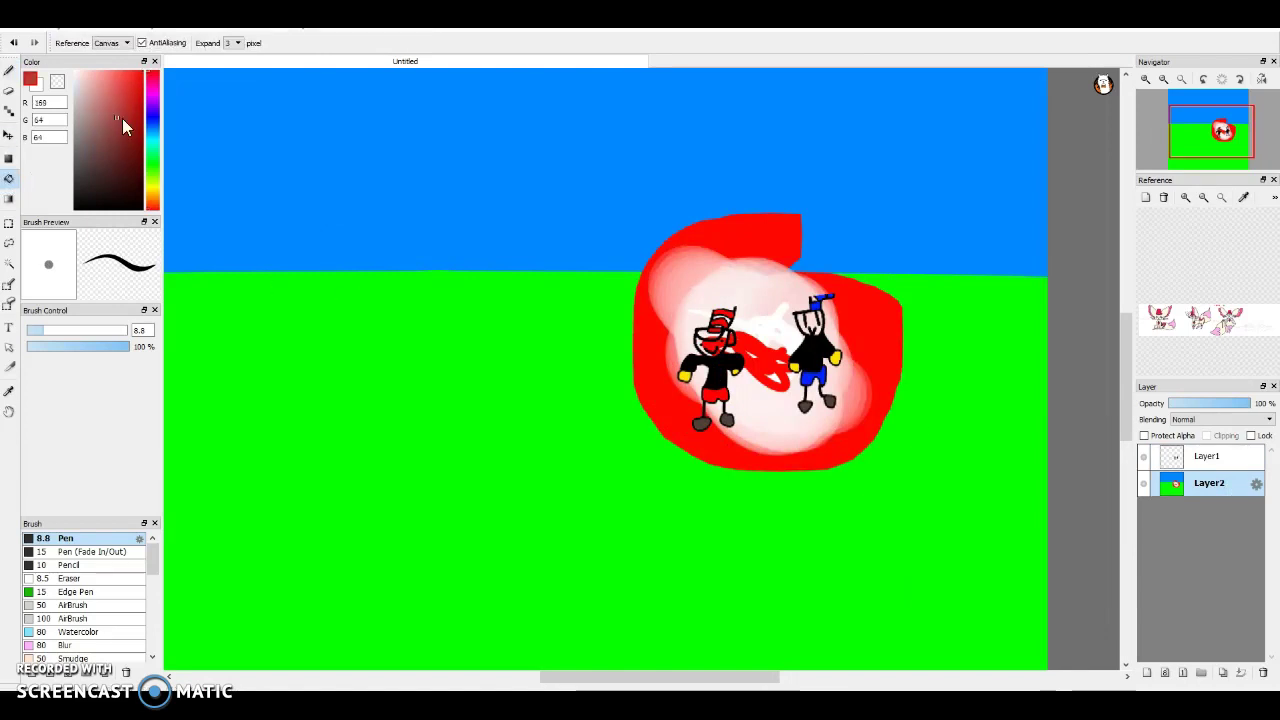
left_click(435, 301)
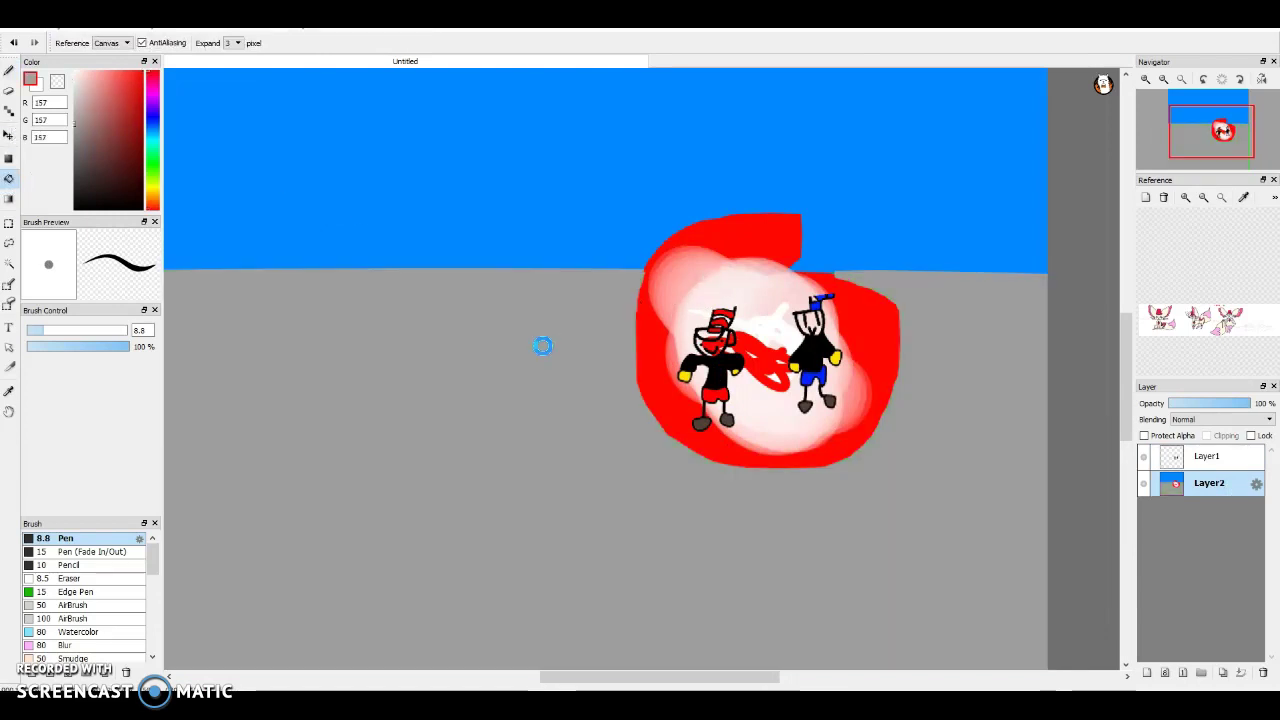
scroll(558, 322, "down", 3)
scroll(530, 290, "up", 3)
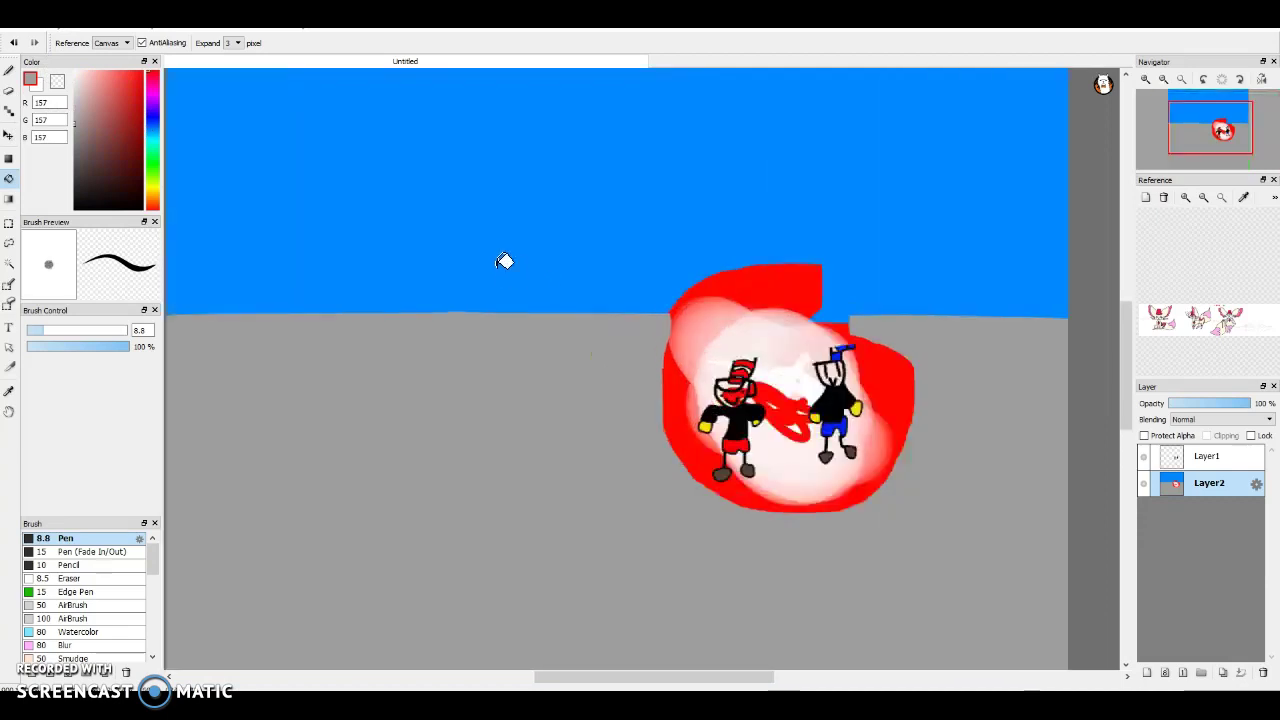
Fill the blue sky on Layer2 with pure red (255, 0, 0)
left_click(514, 138)
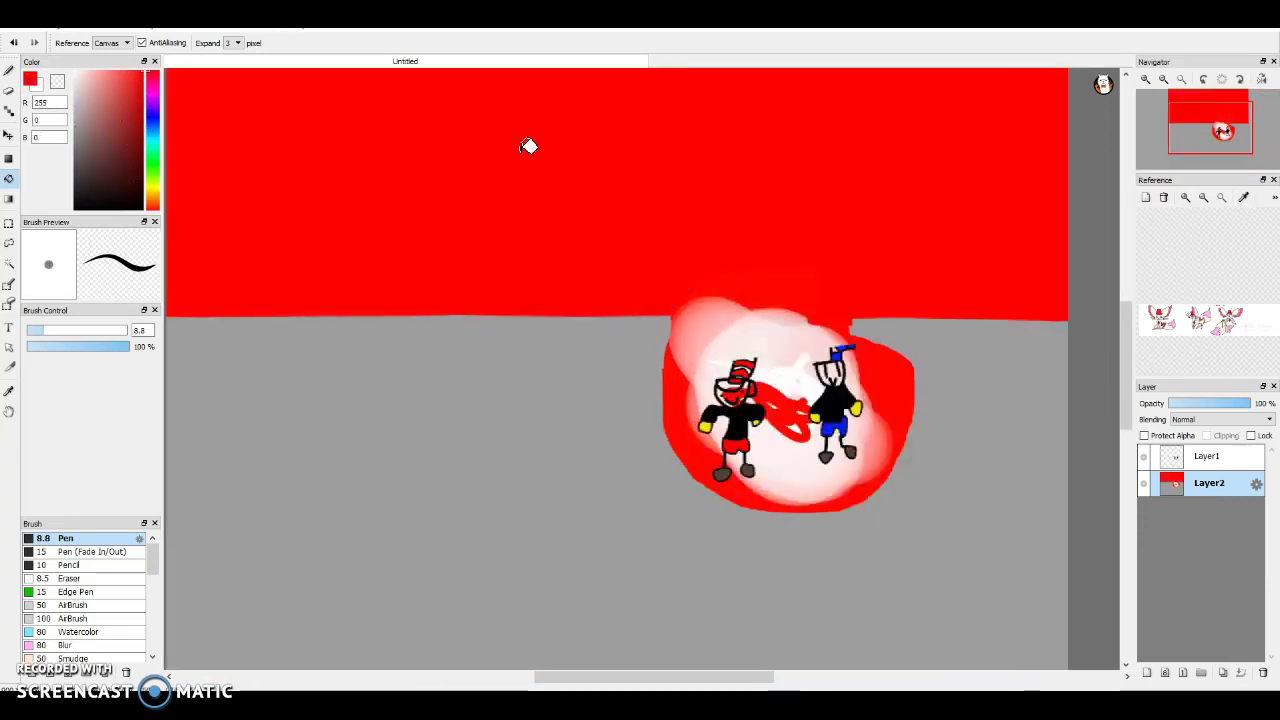
scroll(555, 145, "down", 1)
scroll(561, 143, "up", 1)
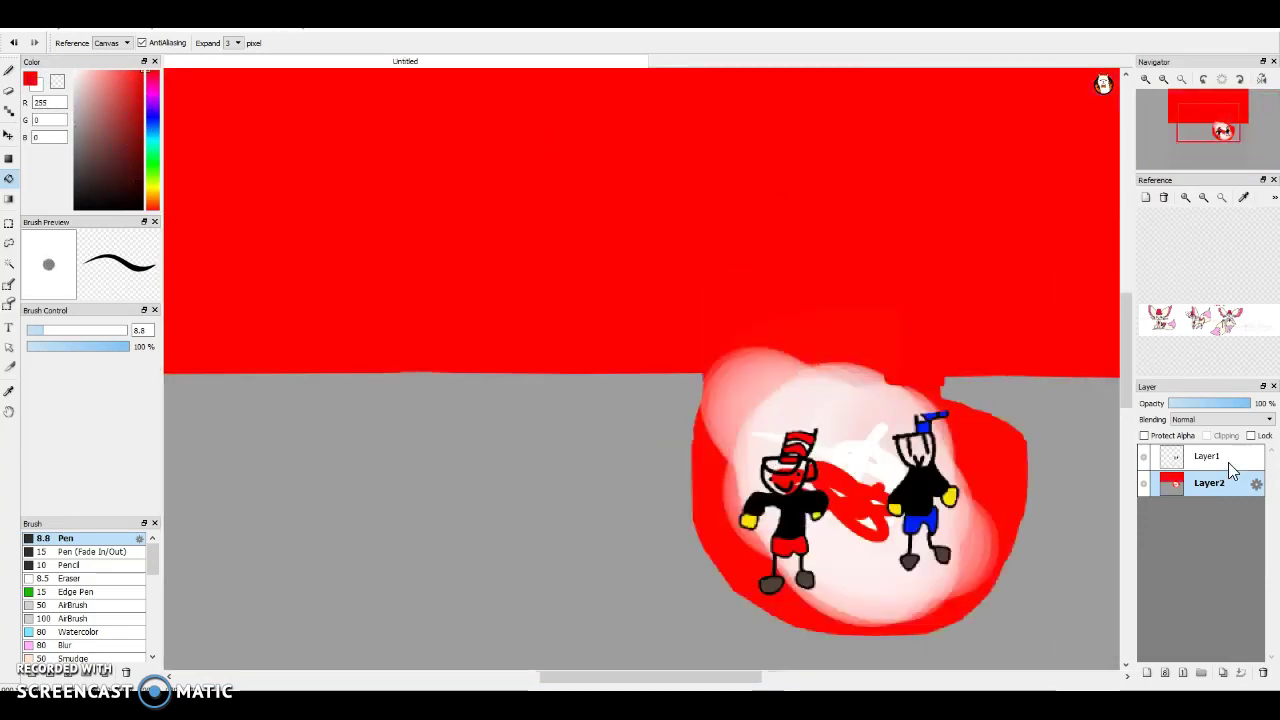
Move the two characters on Layer1 out of the blob onto the grey ground near the canvas's left edge and apply the transform
double_click(1190, 455)
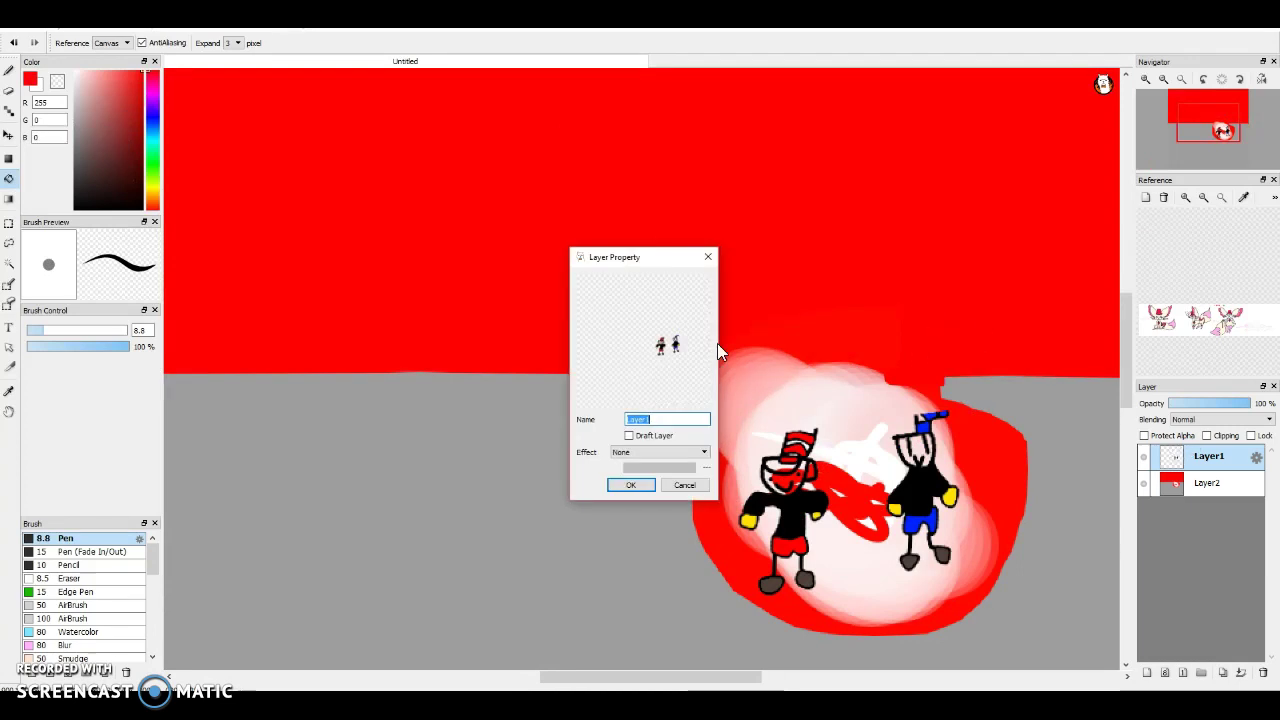
left_click(711, 258)
key("ctrl+t")
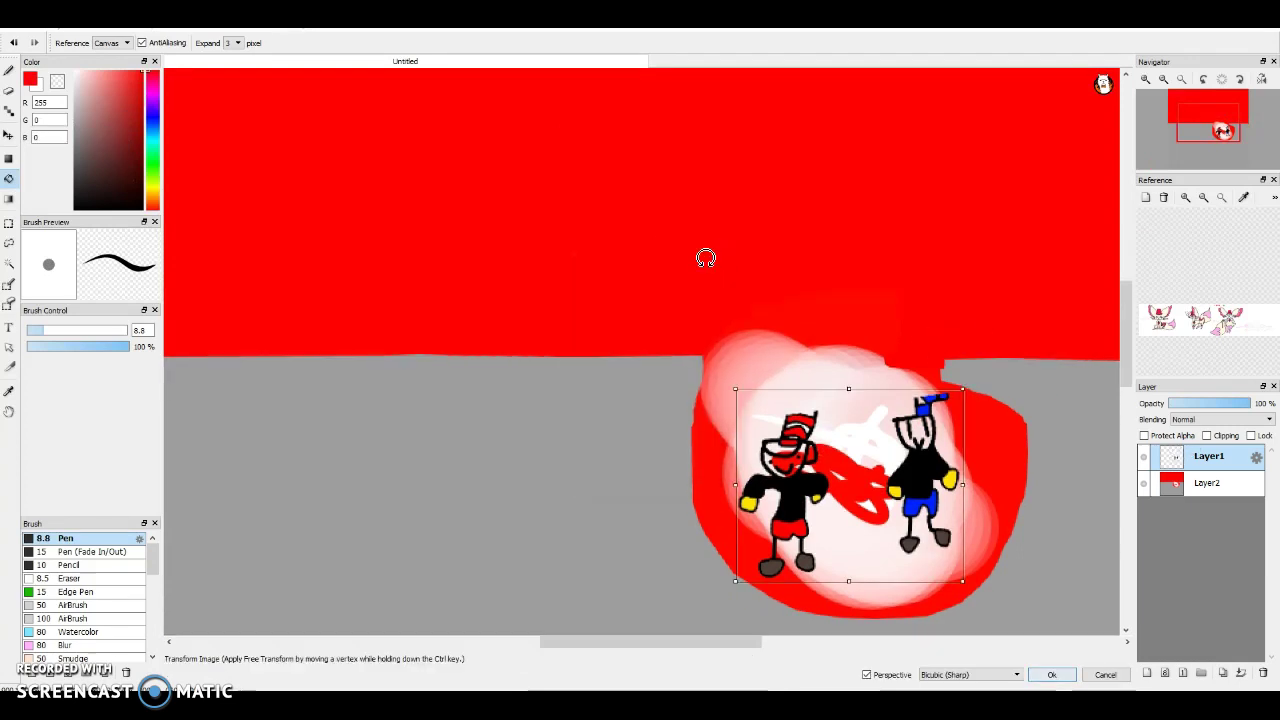
left_click_drag(883, 469, 434, 466)
left_click_drag(650, 628, 553, 635)
left_click_drag(779, 505, 588, 521)
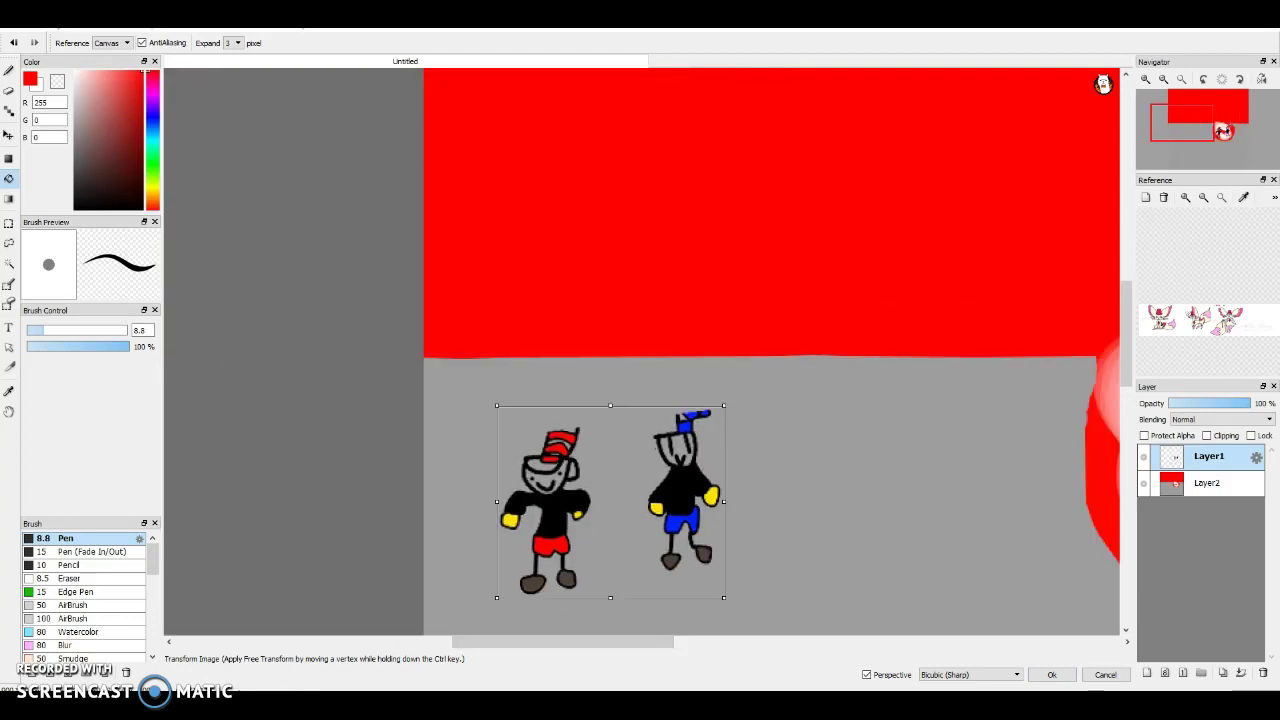
left_click(1051, 675)
Add a new layer above Layer1 and draw the near-black (5, 5, 5) outline of a cart basket in front of the blob
left_click(1147, 672)
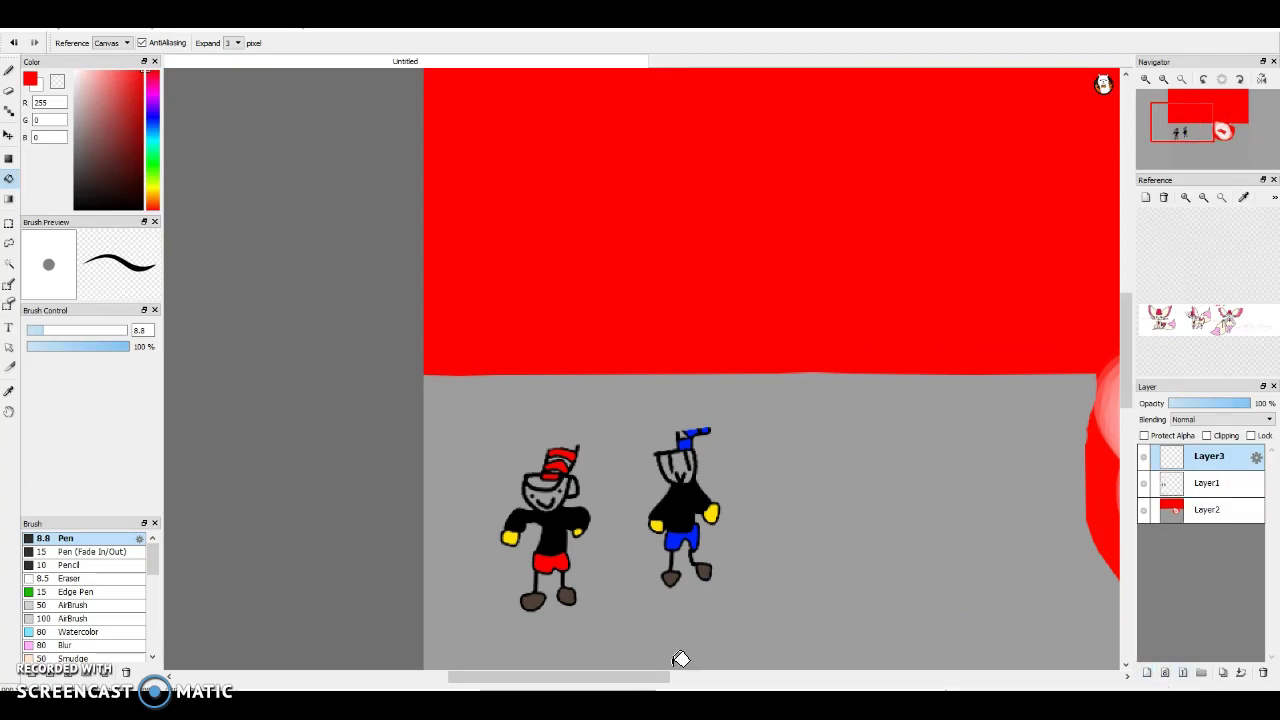
left_click_drag(608, 680, 694, 654)
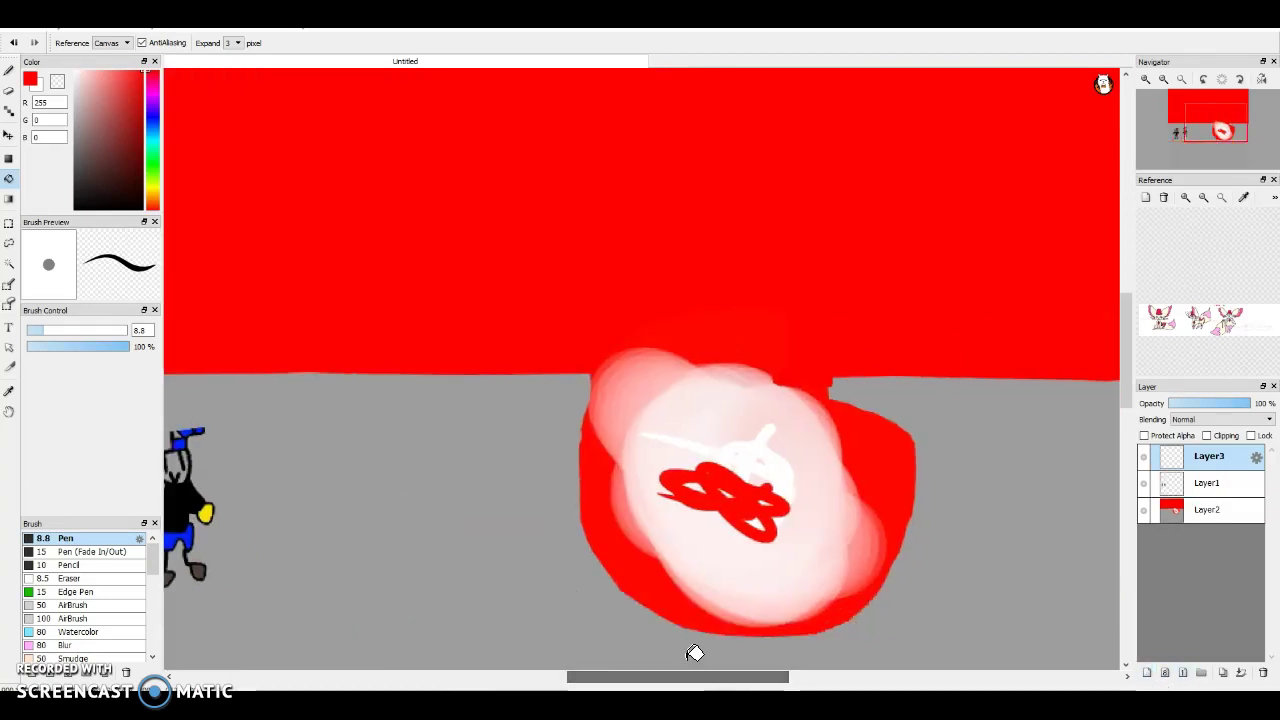
left_click(8, 70)
left_click(73, 207)
mouse_move(428, 446)
left_mouse_down()
mouse_move(756, 458)
mouse_move(730, 495)
mouse_move(713, 581)
mouse_move(553, 584)
mouse_move(433, 441)
mouse_move(400, 424)
left_mouse_up()
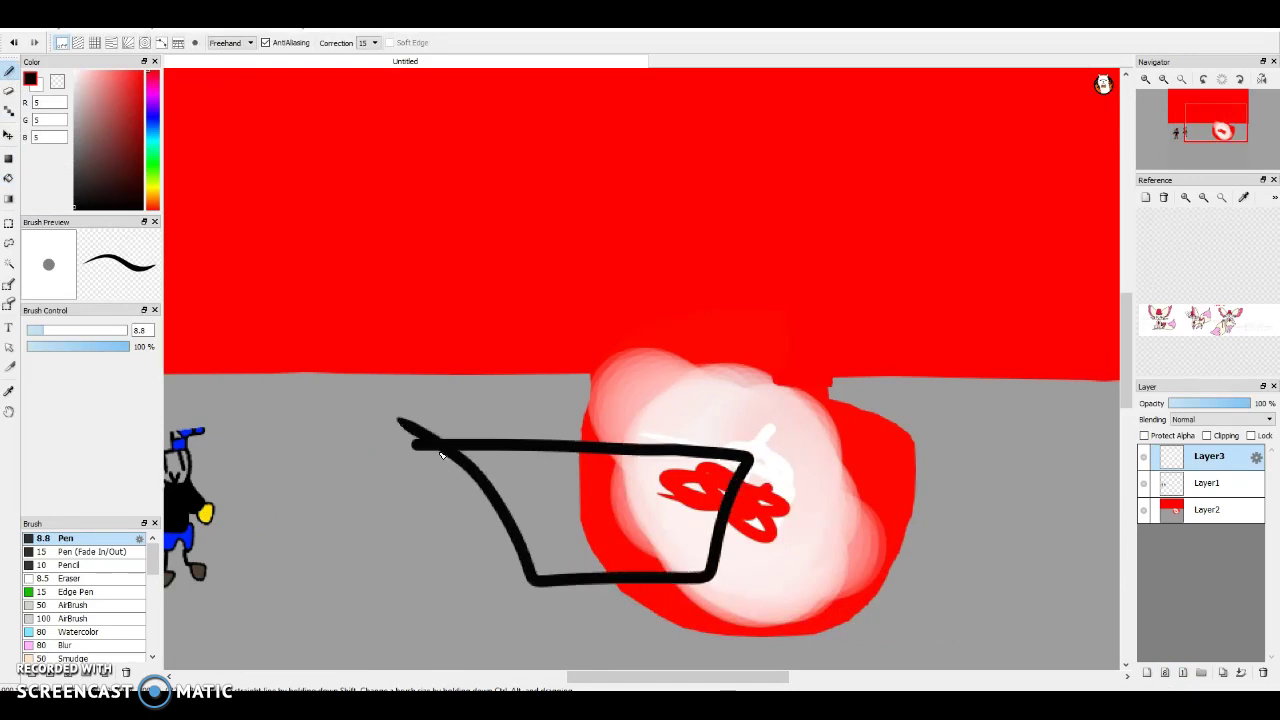
Draw two vertical bars and a horizontal bar inside the cart basket, plus a handle extending toward the characters
left_click_drag(593, 468, 600, 572)
mouse_move(651, 465)
left_mouse_down()
mouse_move(659, 531)
mouse_move(656, 573)
left_mouse_up()
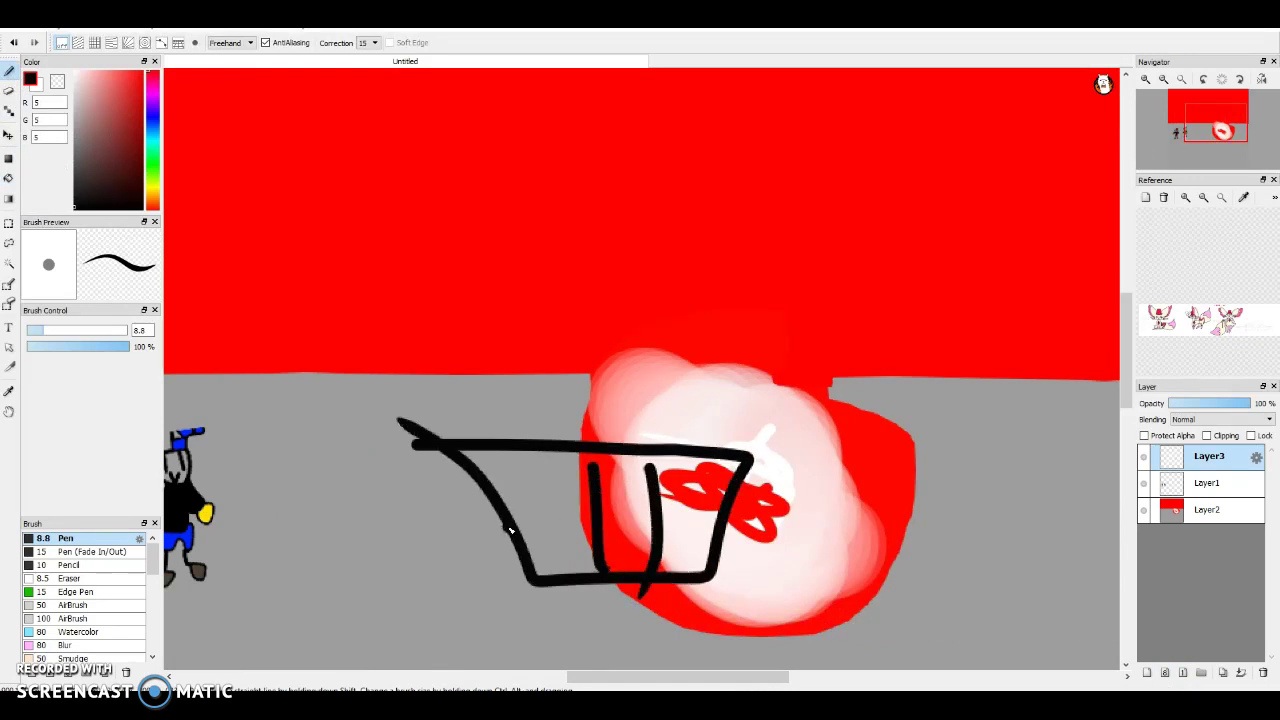
left_click_drag(504, 527, 716, 528)
left_click_drag(326, 440, 498, 463)
scroll(510, 402, "down", 1)
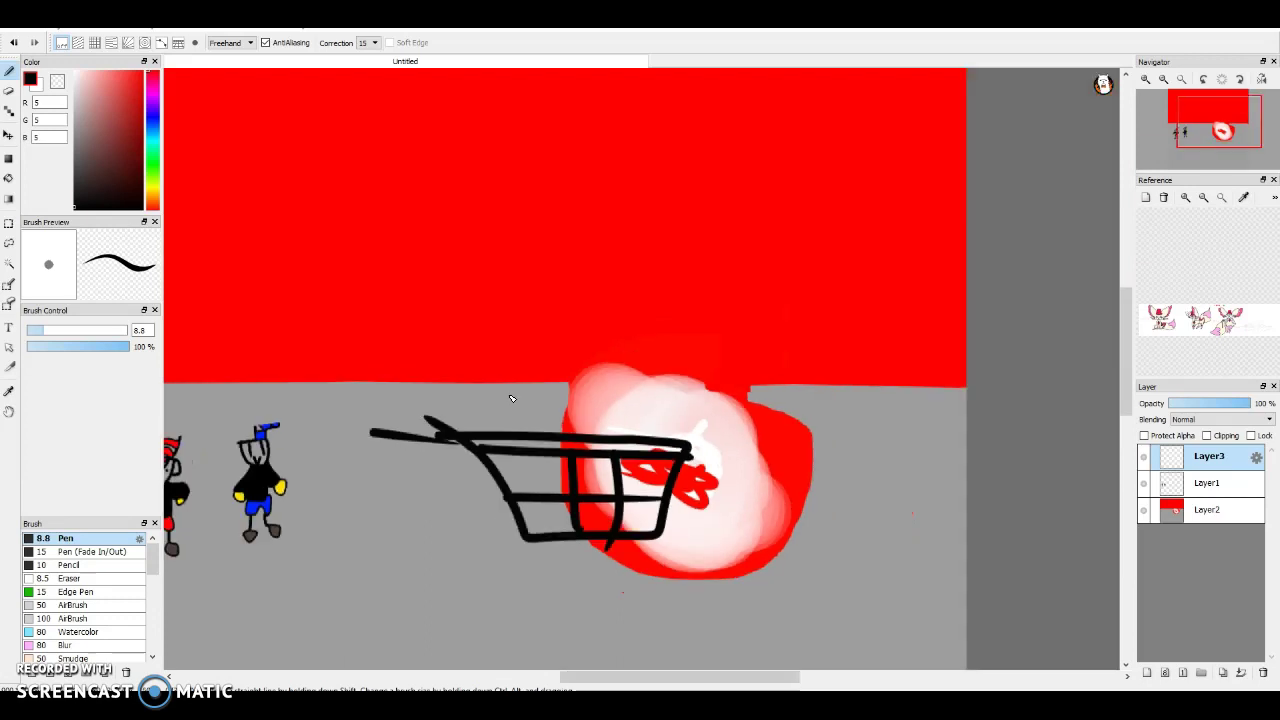
Draw two oval wheels beneath the cart basket, one under each lower corner
scroll(467, 464, "up", 1)
left_click_drag(482, 600, 520, 551)
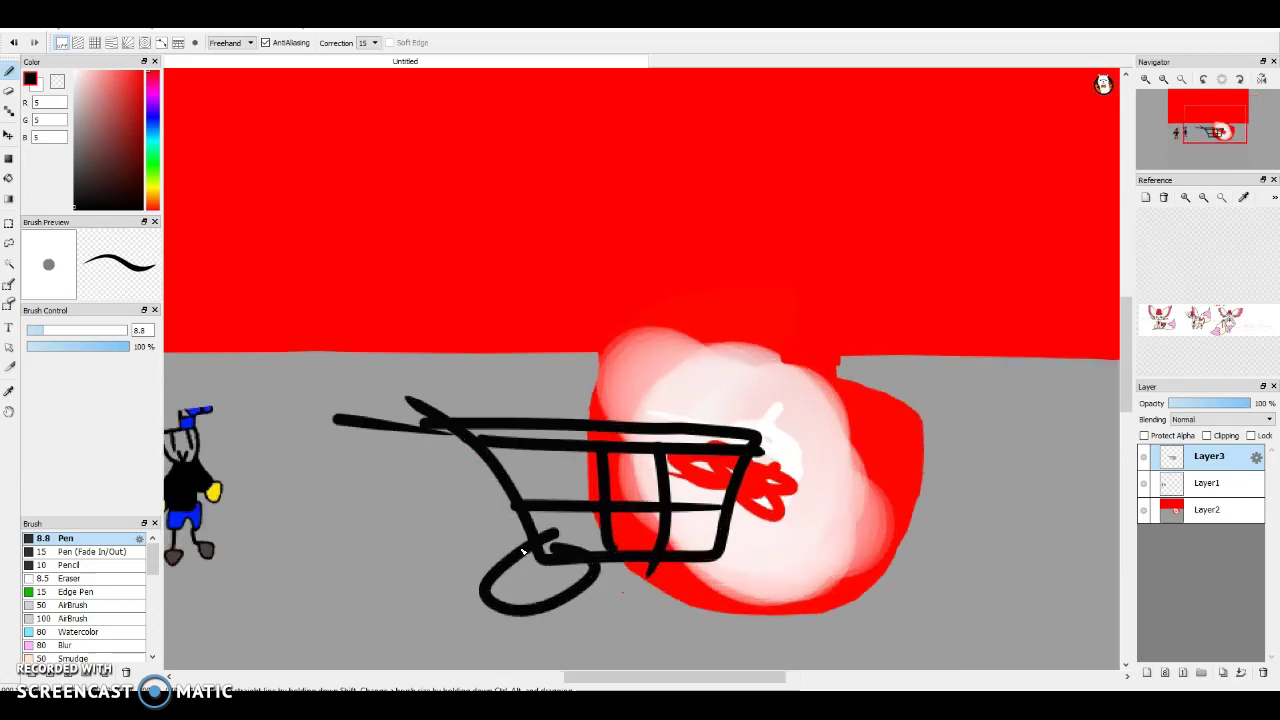
mouse_move(621, 622)
left_mouse_down()
mouse_move(718, 573)
mouse_move(693, 528)
left_mouse_up()
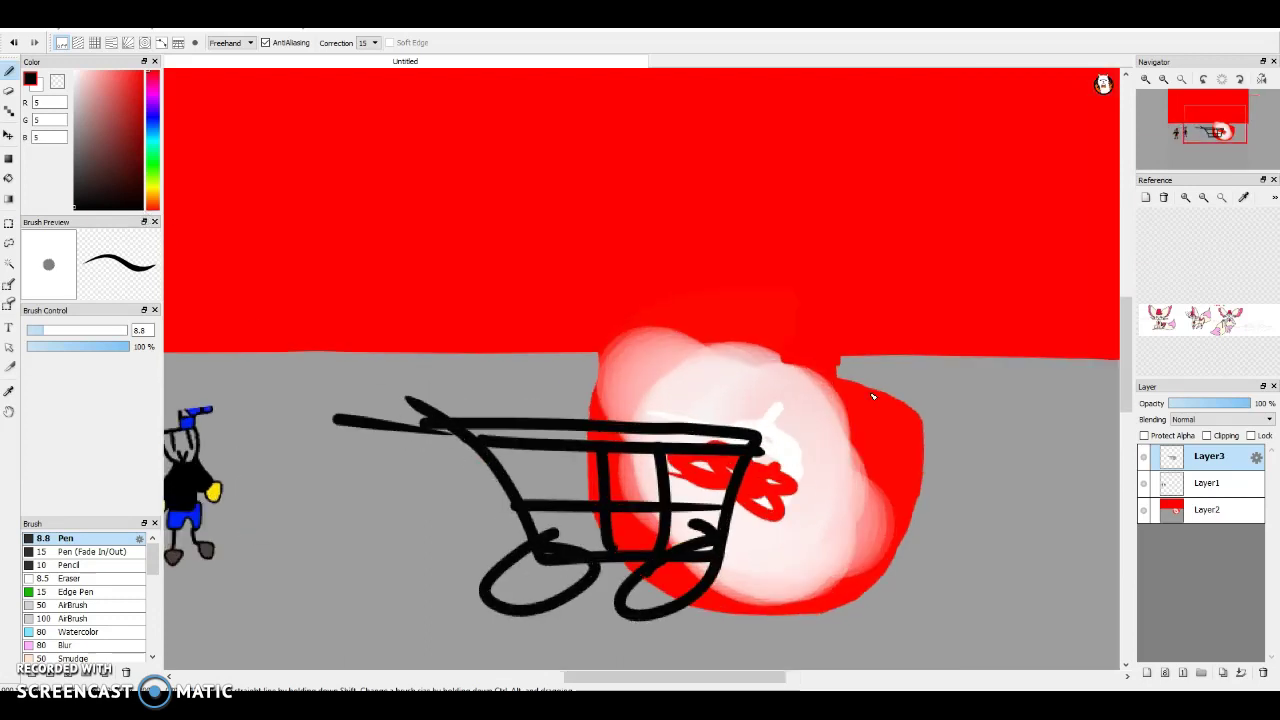
Scribble a red (255, 7, 0) round patch over the middle of the cart basket
left_click_drag(600, 462, 628, 518)
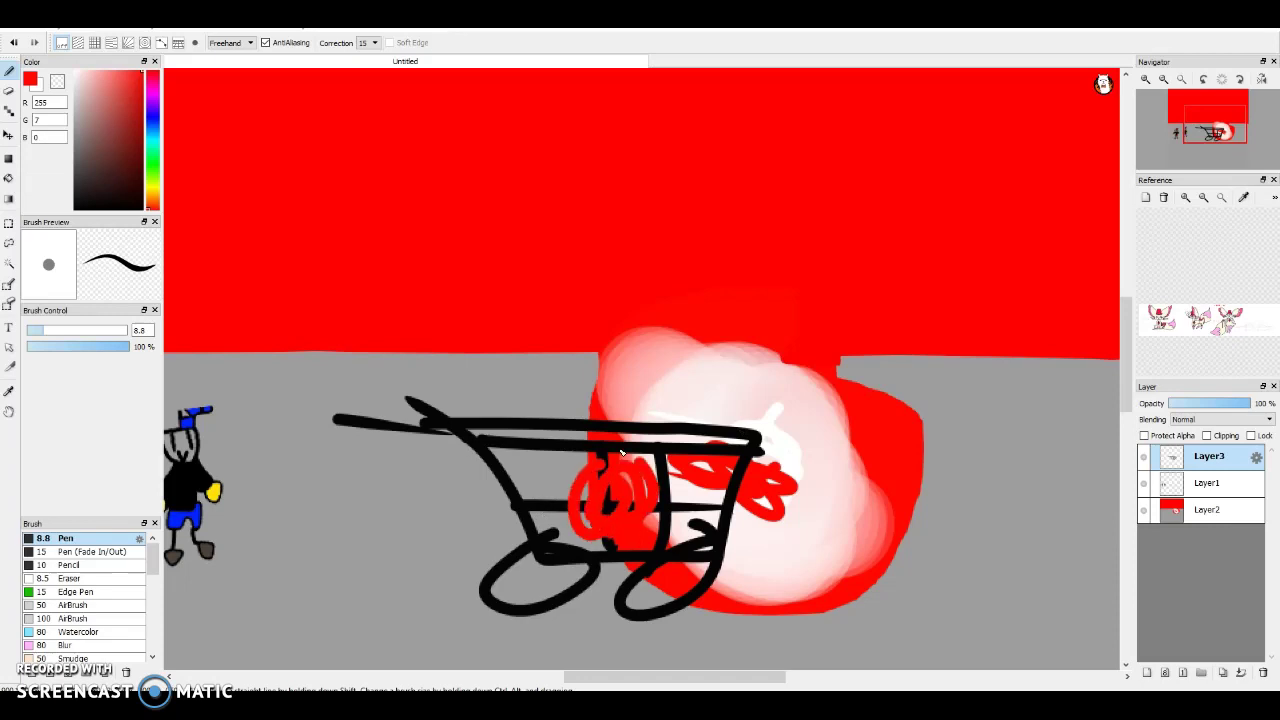
scroll(668, 476, "down", 2)
scroll(540, 414, "up", 2)
scroll(560, 414, "down", 1)
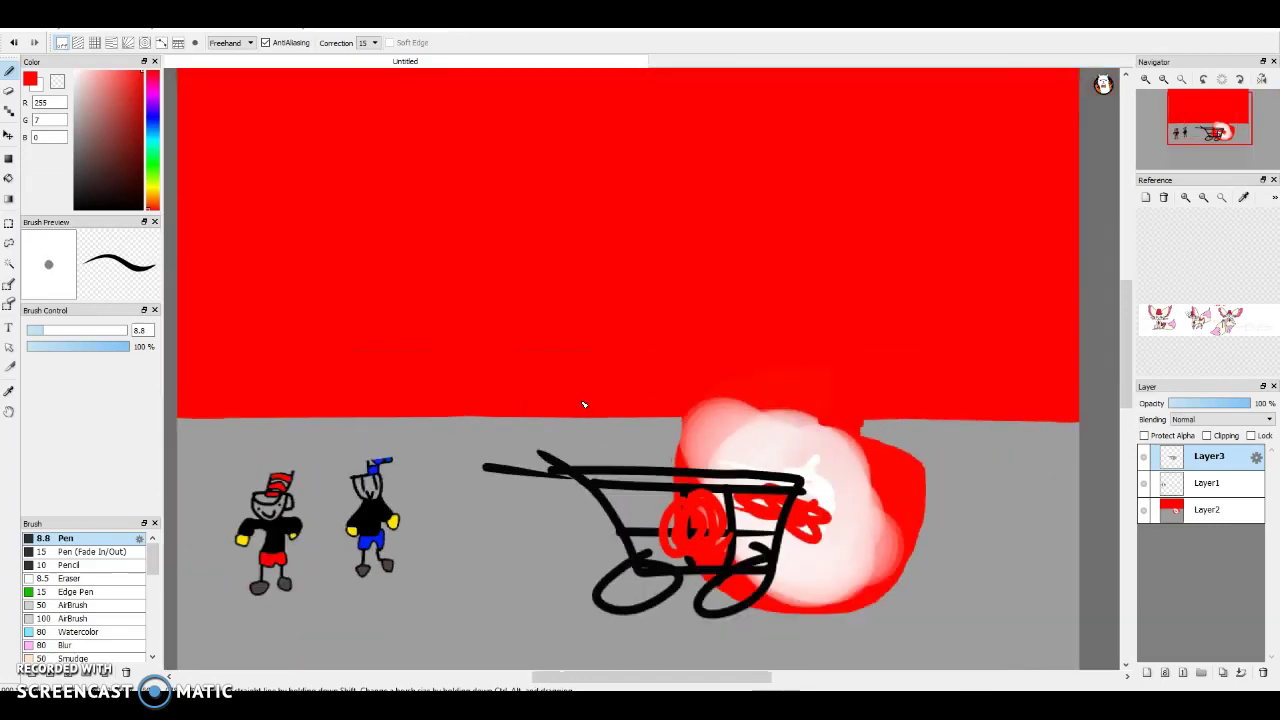
Draw a black (0, 0, 0) figure behind the cart handle, with a round face, facial features and a flared body
left_click_drag(137, 86, 145, 209)
scroll(586, 460, "up", 1)
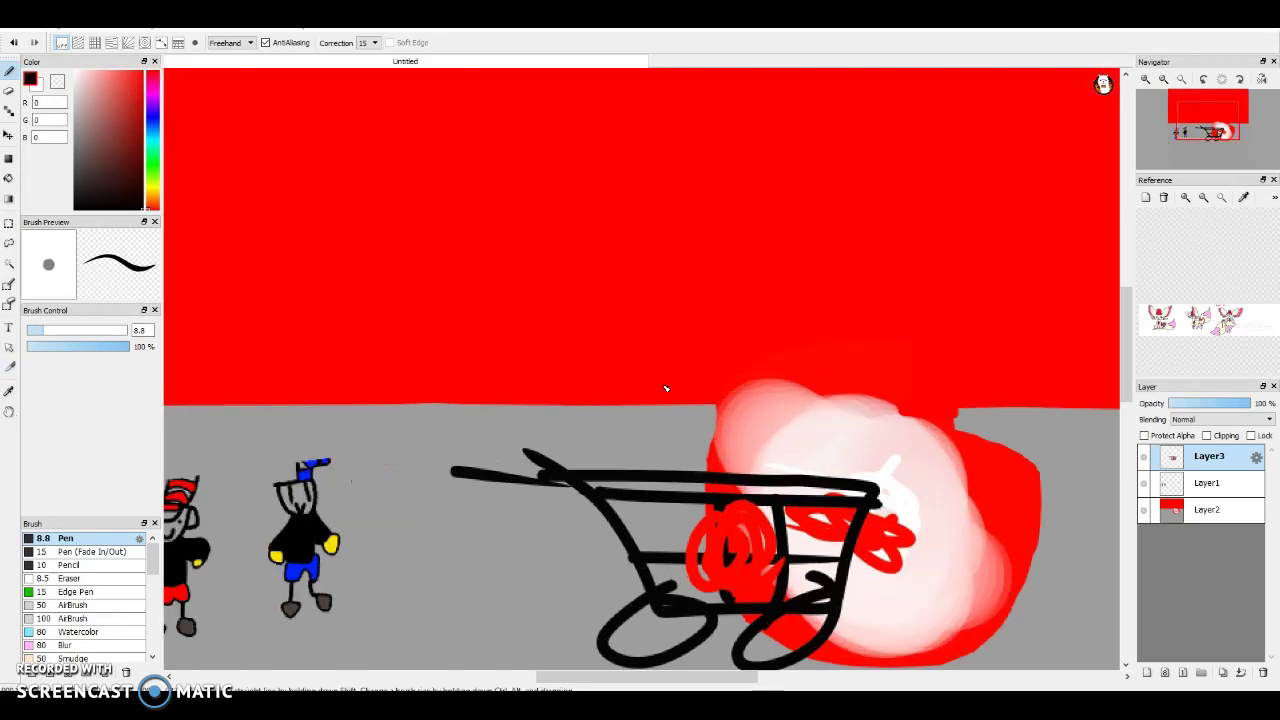
mouse_move(497, 379)
left_mouse_down()
mouse_move(588, 410)
mouse_move(460, 412)
left_mouse_up()
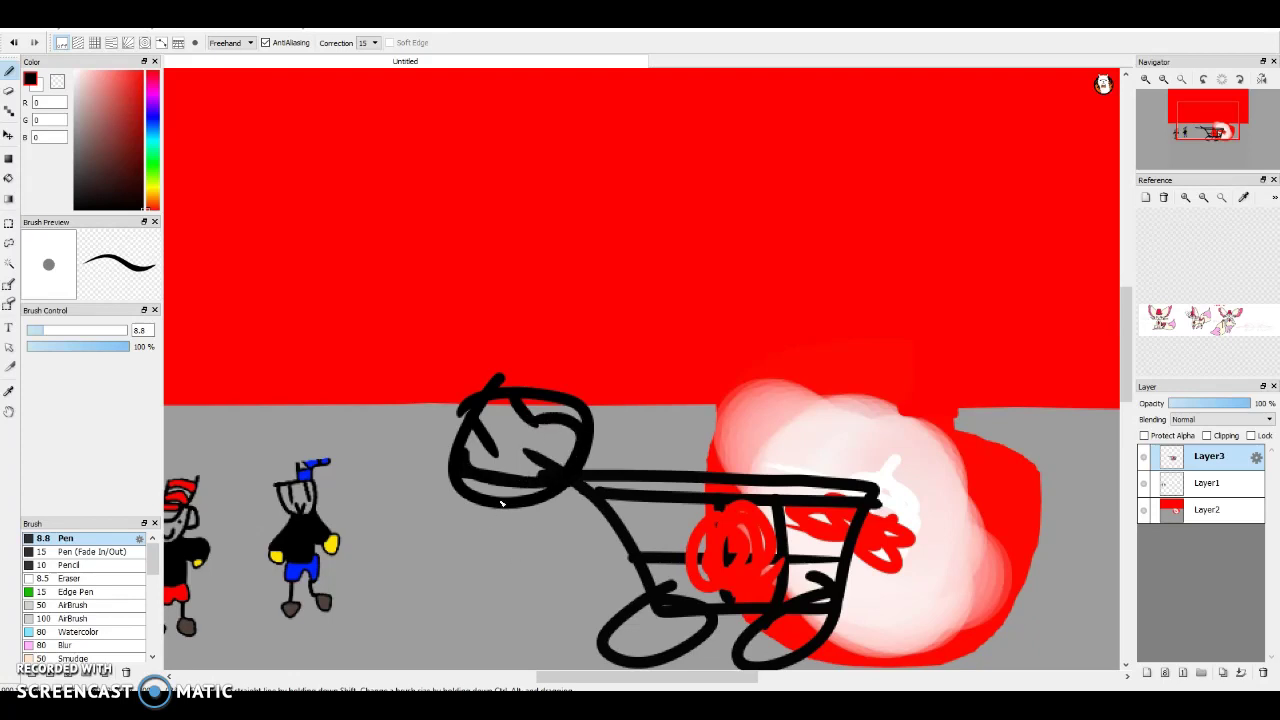
mouse_move(496, 522)
left_mouse_down()
mouse_move(456, 624)
mouse_move(543, 543)
left_mouse_up()
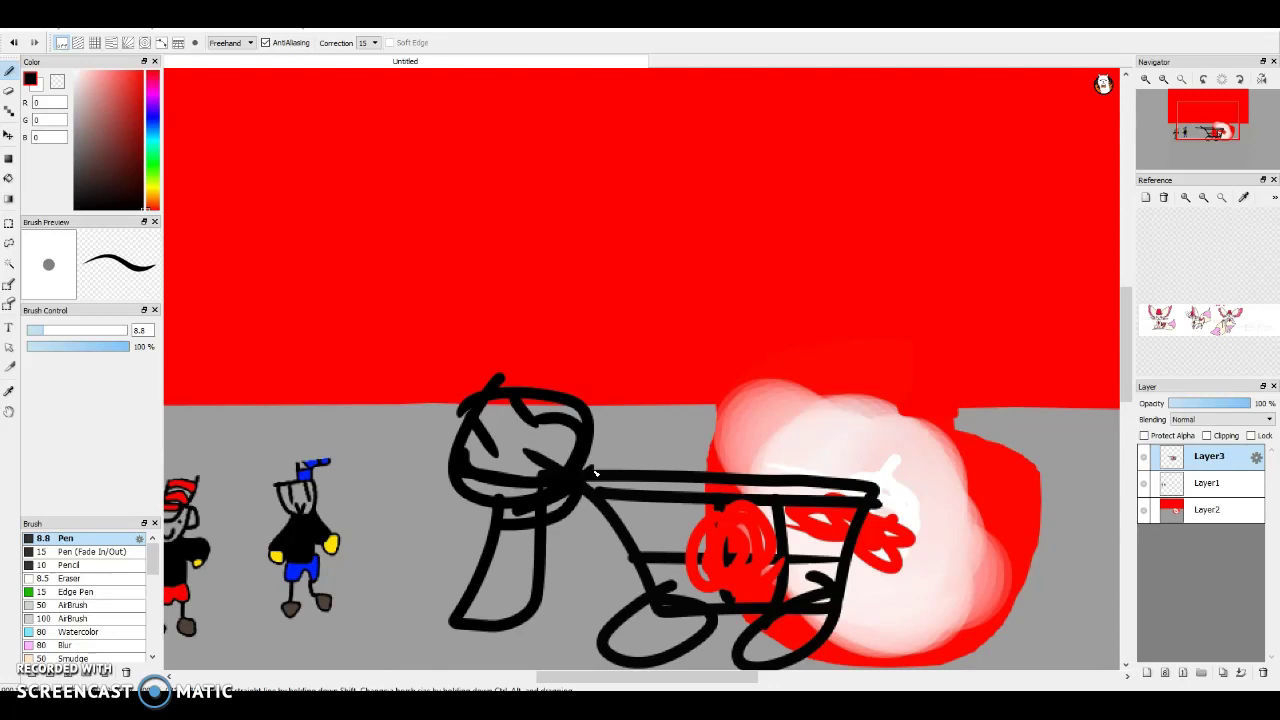
left_click_drag(441, 397, 463, 464)
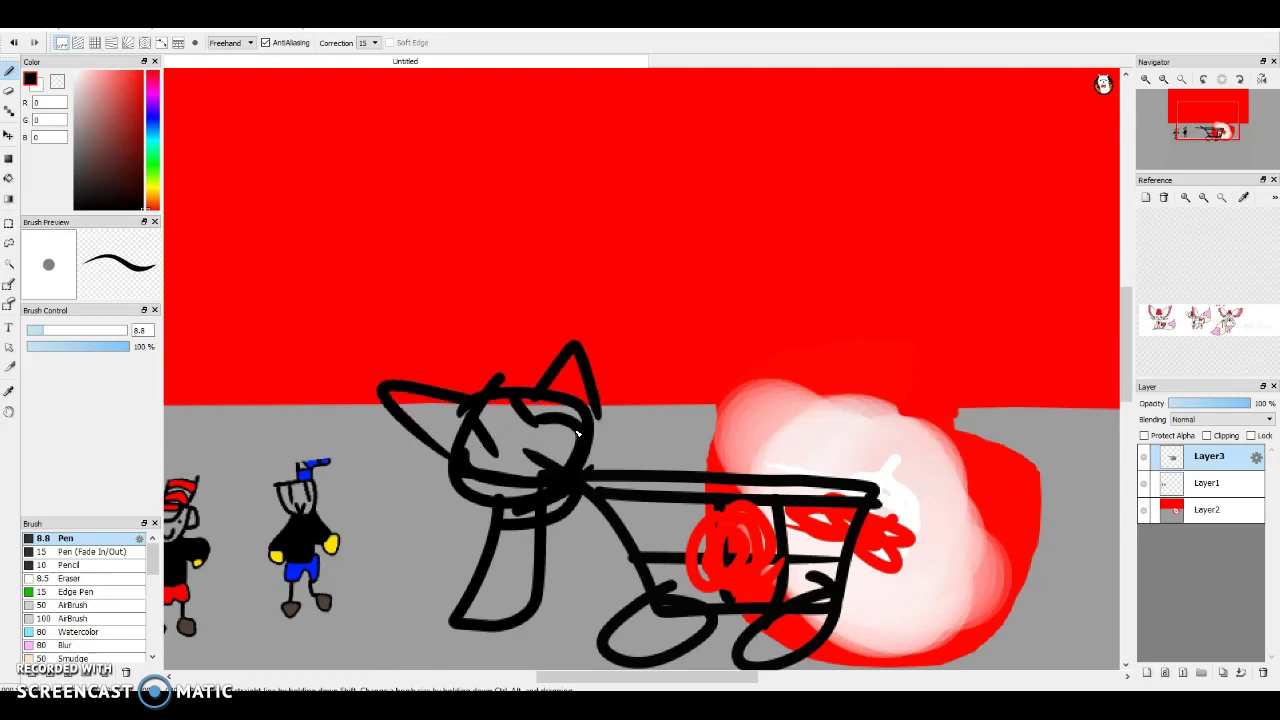
mouse_move(596, 420)
left_mouse_down()
mouse_move(620, 405)
mouse_move(604, 467)
left_mouse_up()
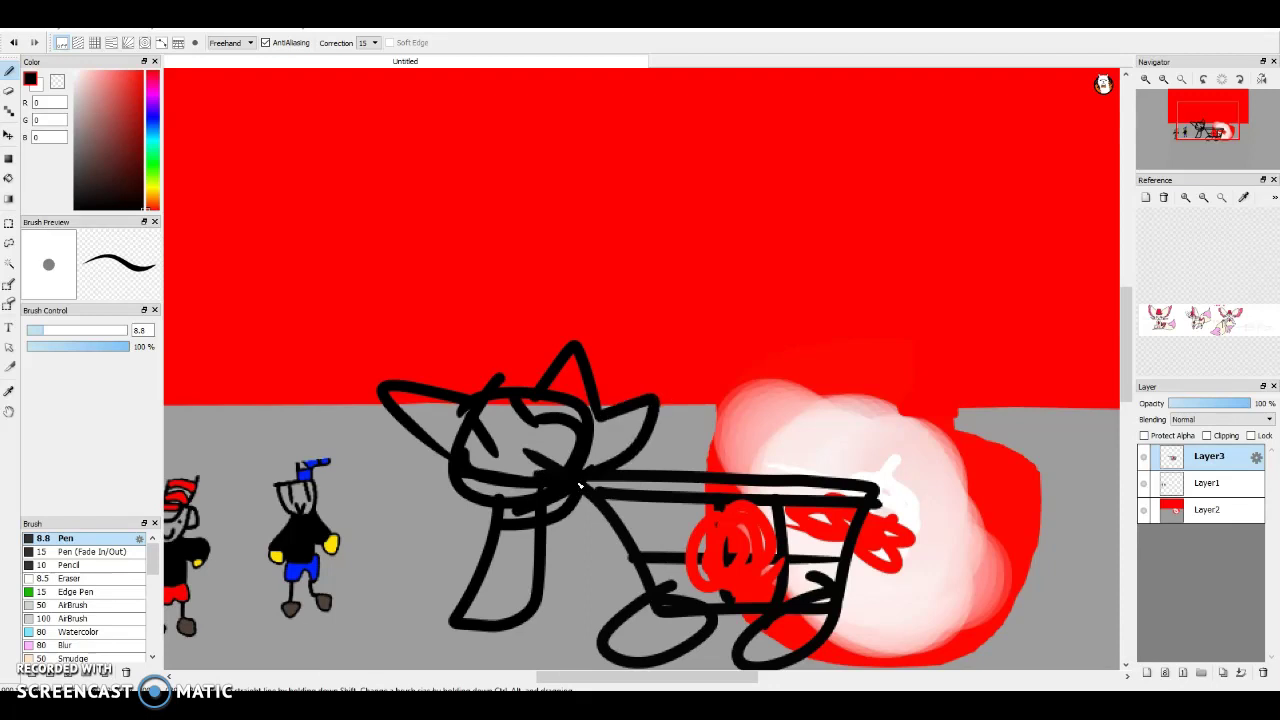
key("ctrl+z")
key("ctrl+z")
key("ctrl+z")
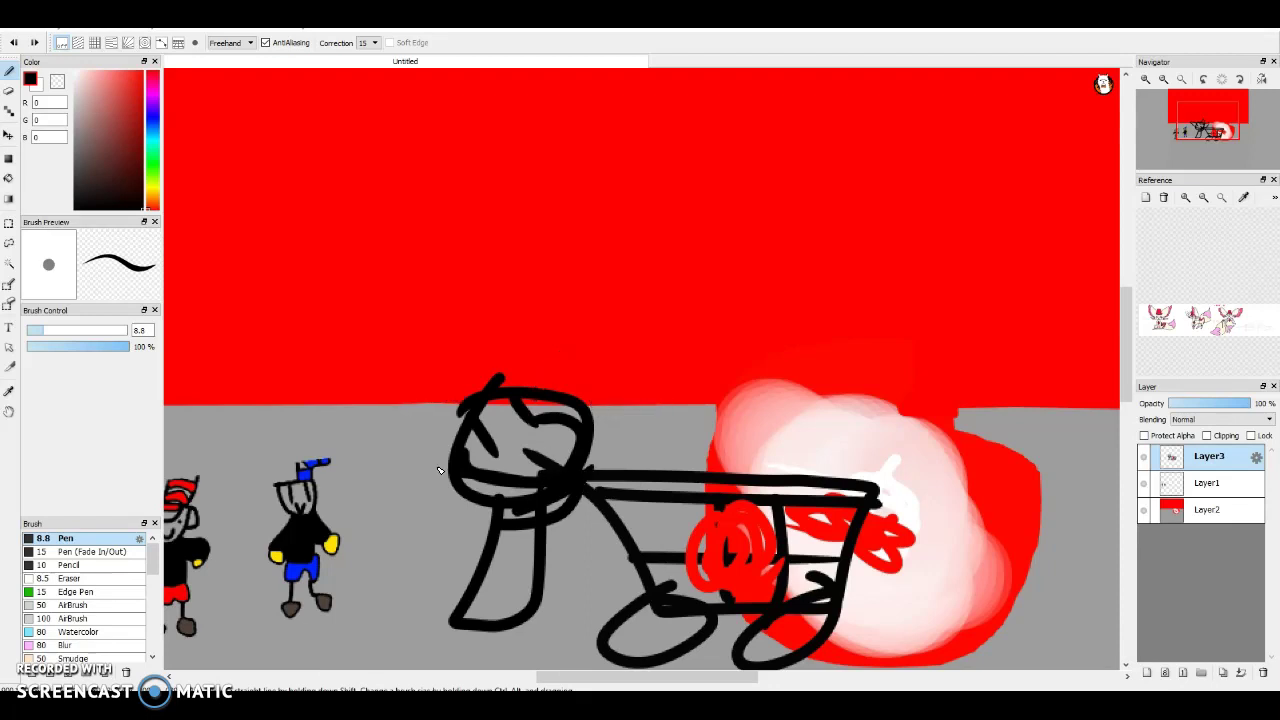
Draw a two-pointed hood around the figure's head and add a thick-tipped tail and two short legs
mouse_move(432, 440)
left_mouse_down()
mouse_move(425, 360)
mouse_move(554, 301)
mouse_move(607, 422)
left_mouse_up()
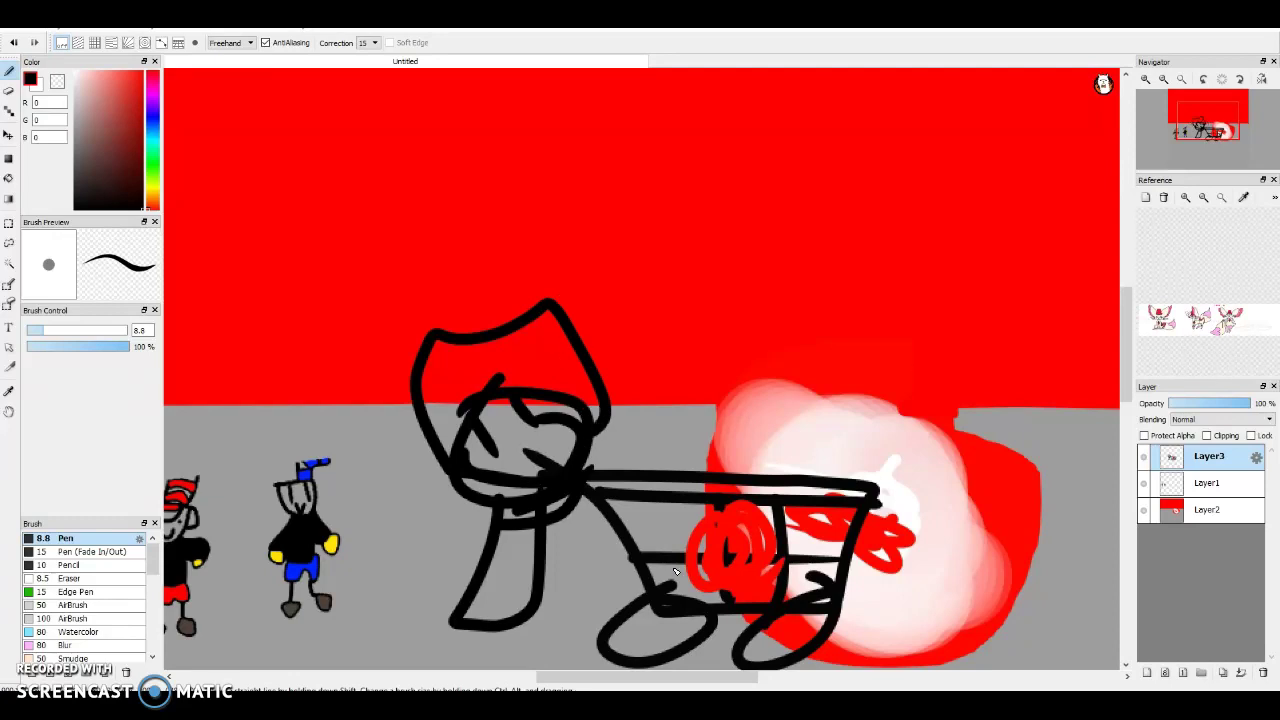
scroll(765, 508, "down", 1)
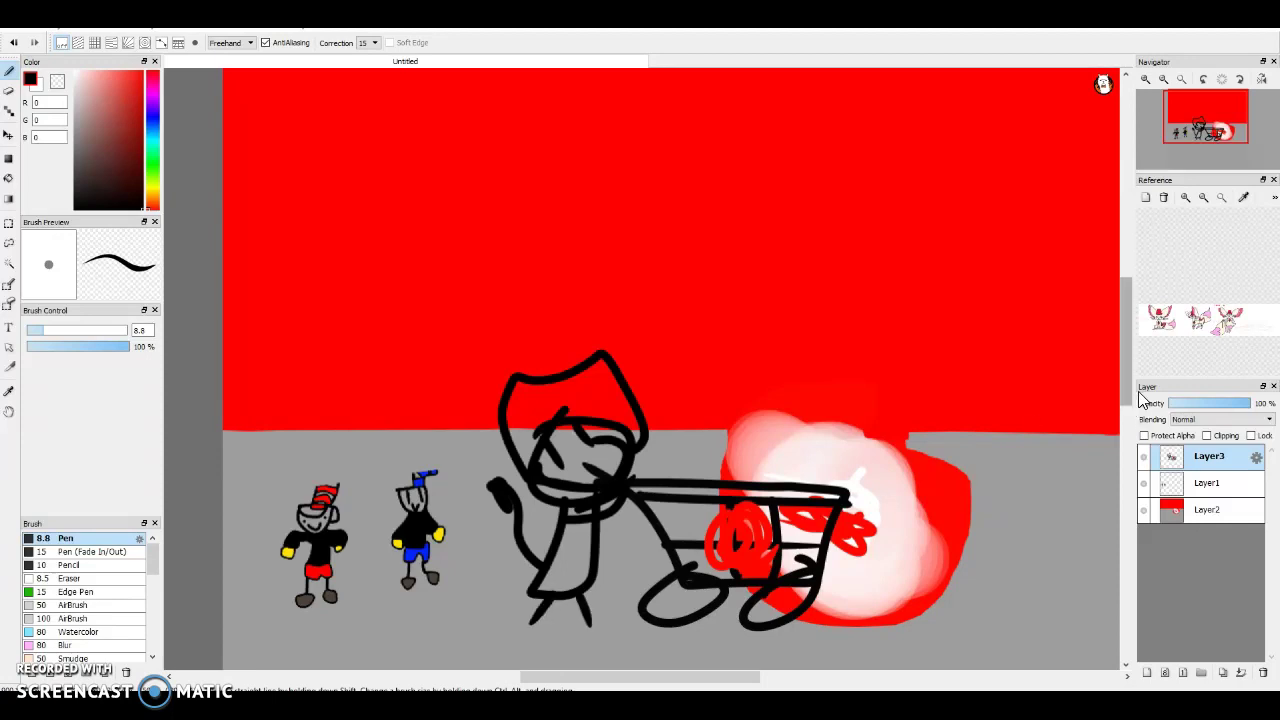
left_click_drag(1132, 401, 1119, 434)
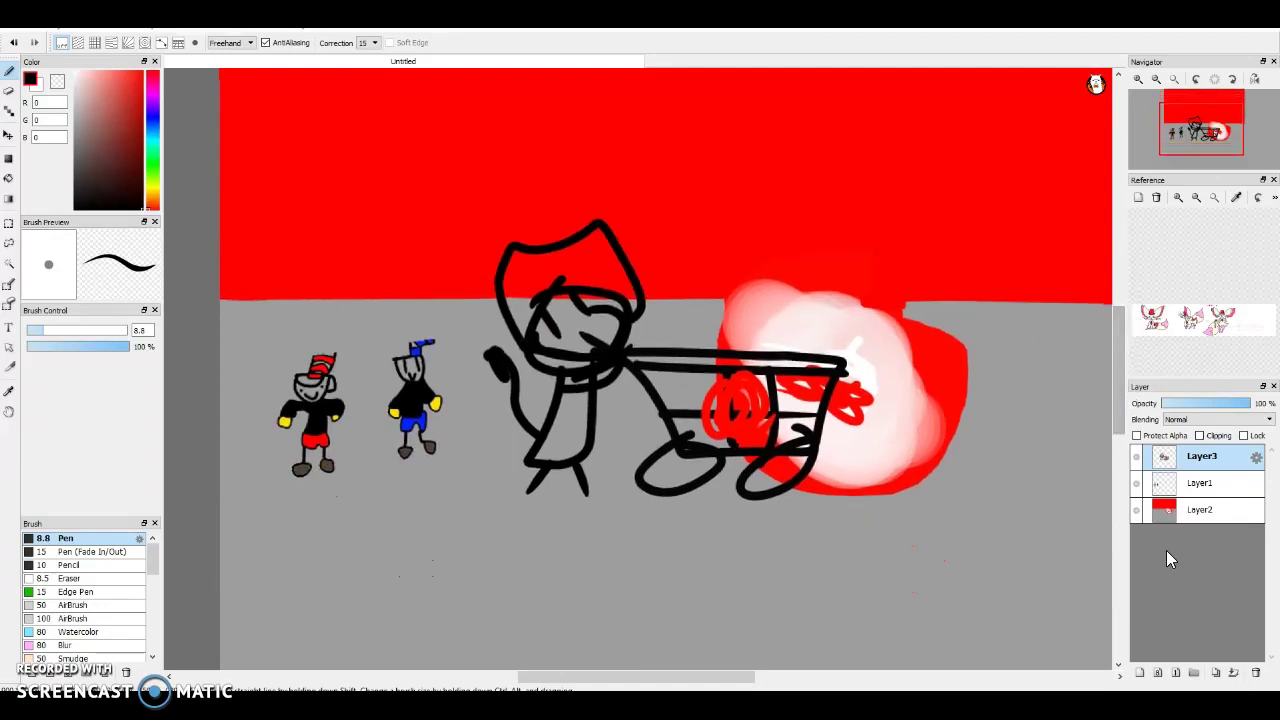
Transform Layer1 to stretch the two cup-headed characters much taller and slightly wider, and apply it
left_click(1192, 490)
key("ctrl+t")
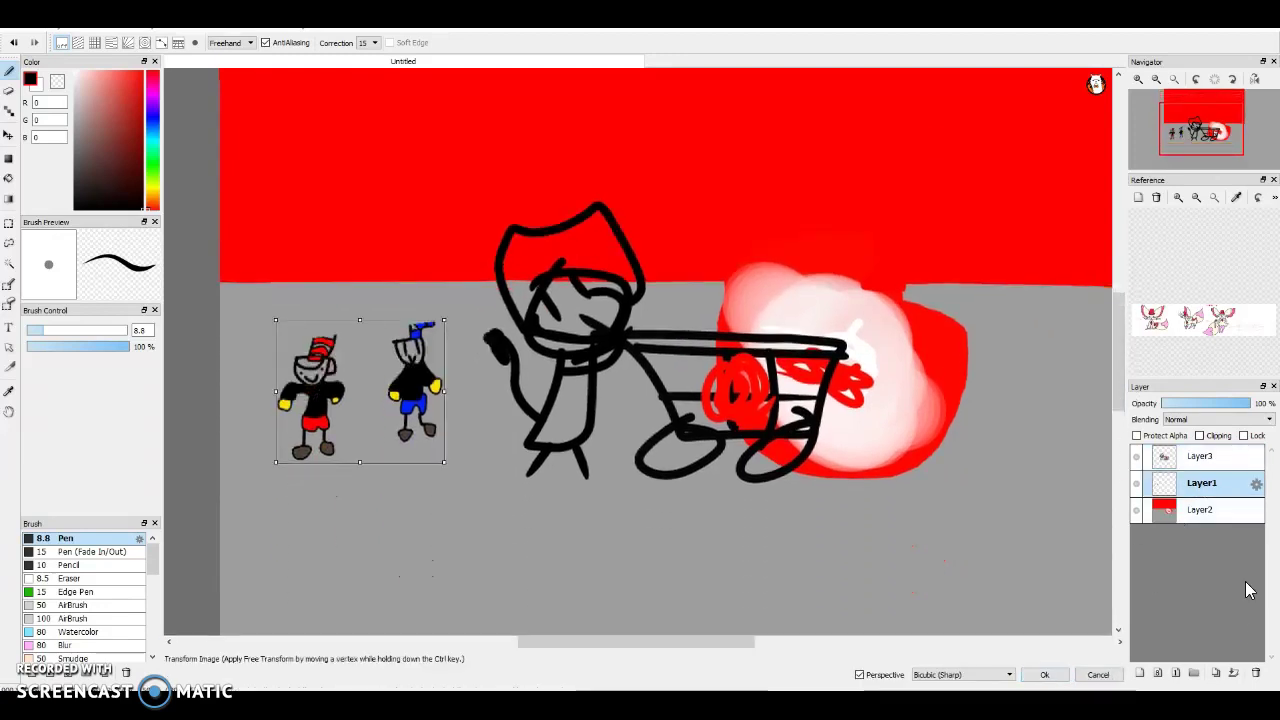
left_click_drag(355, 318, 346, 240)
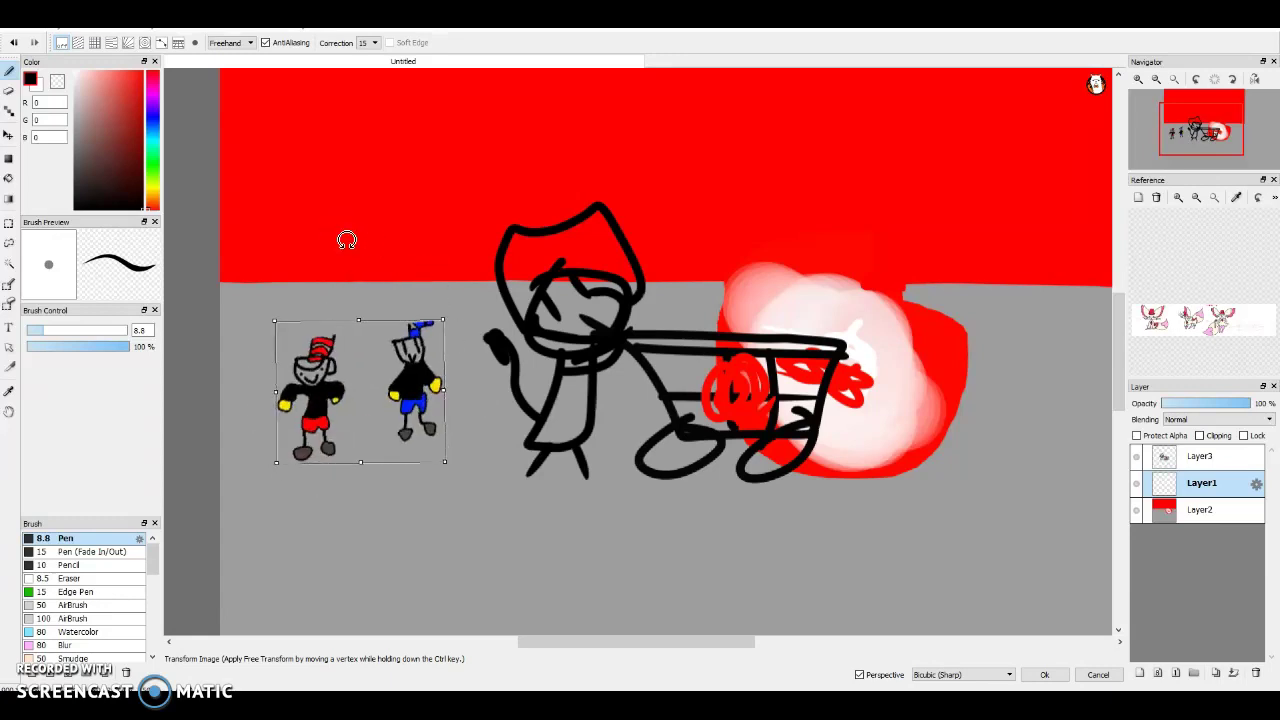
left_click_drag(446, 392, 546, 390)
left_click_drag(368, 322, 369, 192)
left_click_drag(545, 390, 466, 394)
left_click_drag(401, 441, 398, 382)
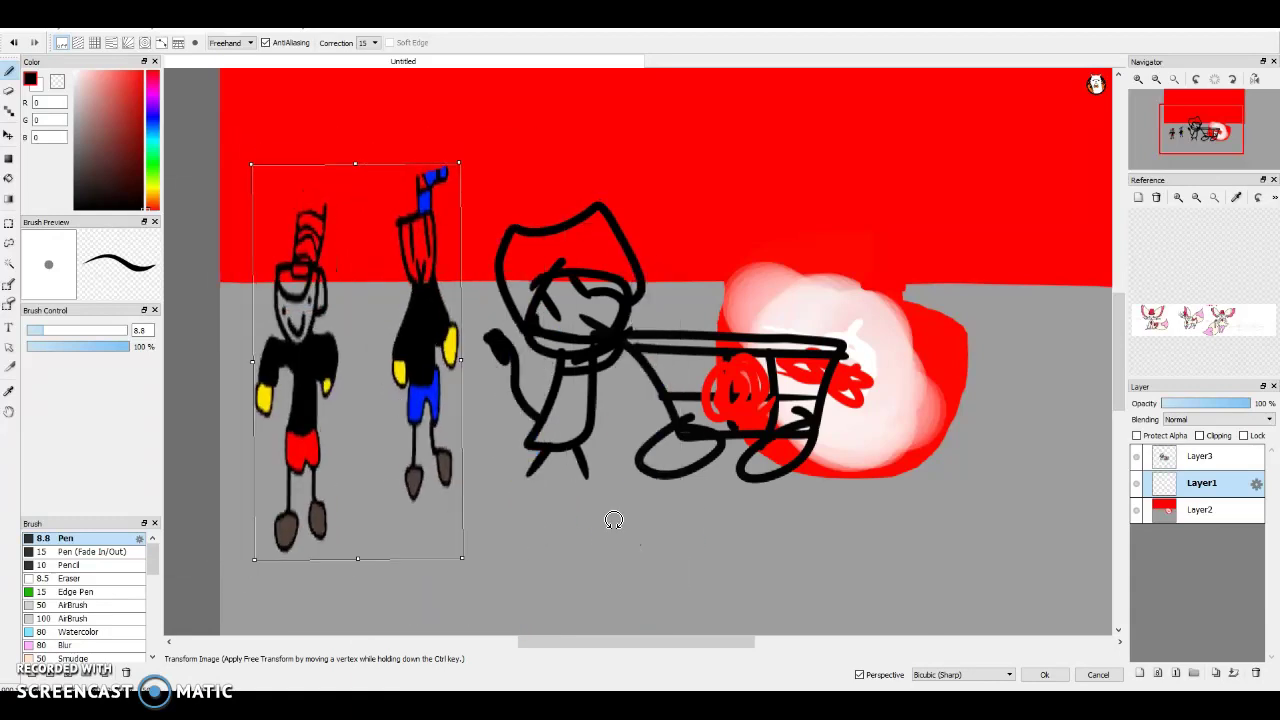
left_click(1044, 675)
double_click(1190, 483)
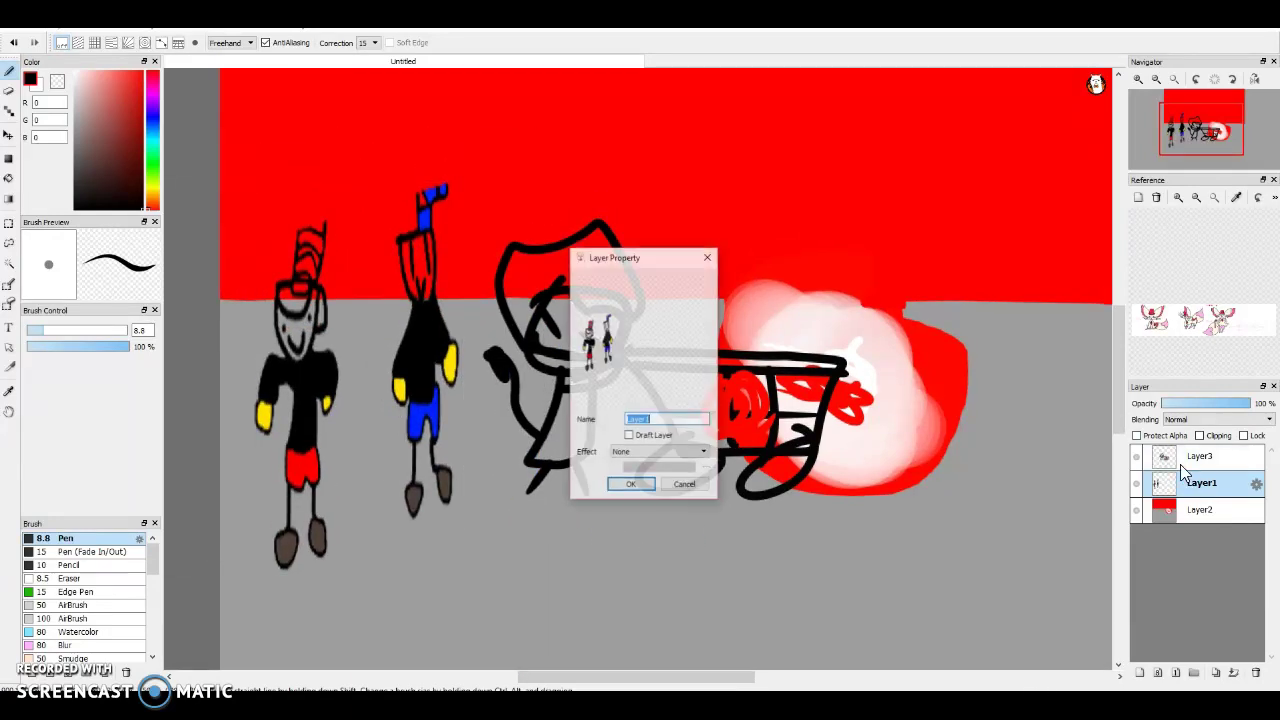
left_click(706, 260)
Transform Layer3 to move the hooded figure and cart over beside the blob and rotate them upside down at a slant
left_click(1220, 462)
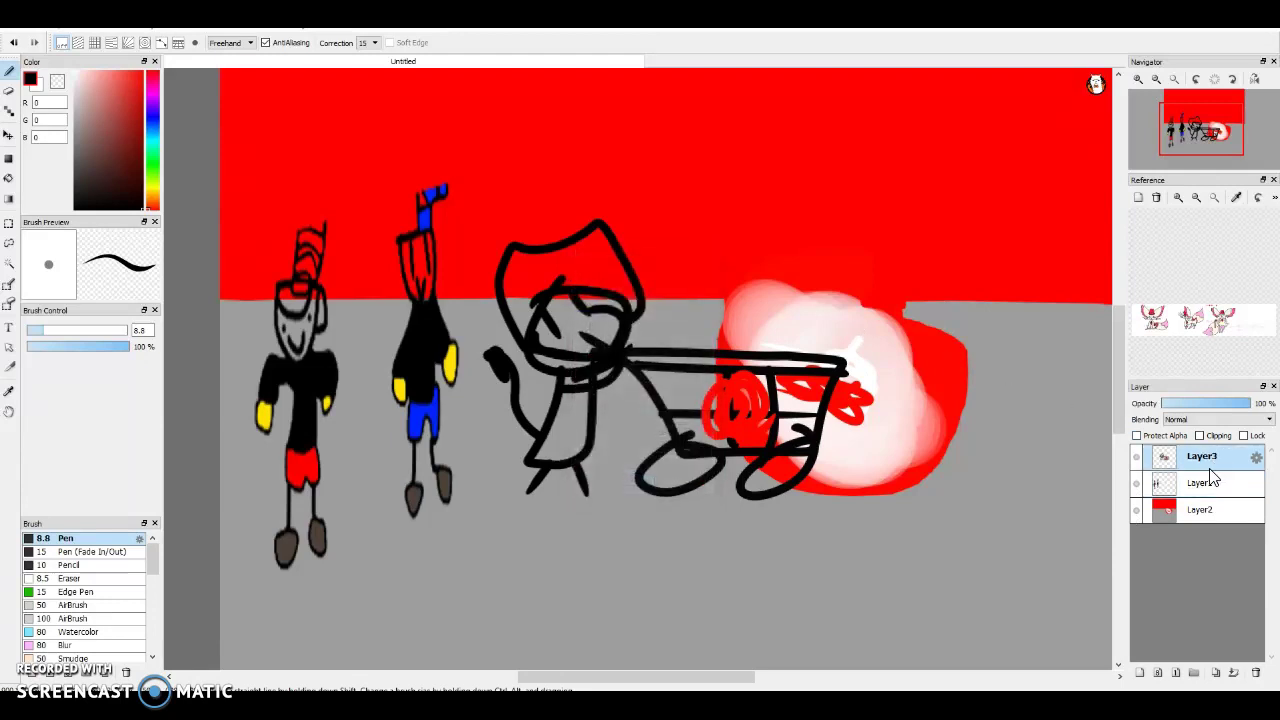
key("ctrl+t")
left_click_drag(857, 183, 585, 277)
mouse_move(672, 329)
left_mouse_down()
mouse_move(544, 283)
mouse_move(586, 188)
mouse_move(491, 305)
mouse_move(290, 240)
mouse_move(501, 336)
mouse_move(426, 260)
mouse_move(633, 268)
left_mouse_up()
left_click_drag(594, 80, 803, 311)
left_click_drag(708, 346, 949, 394)
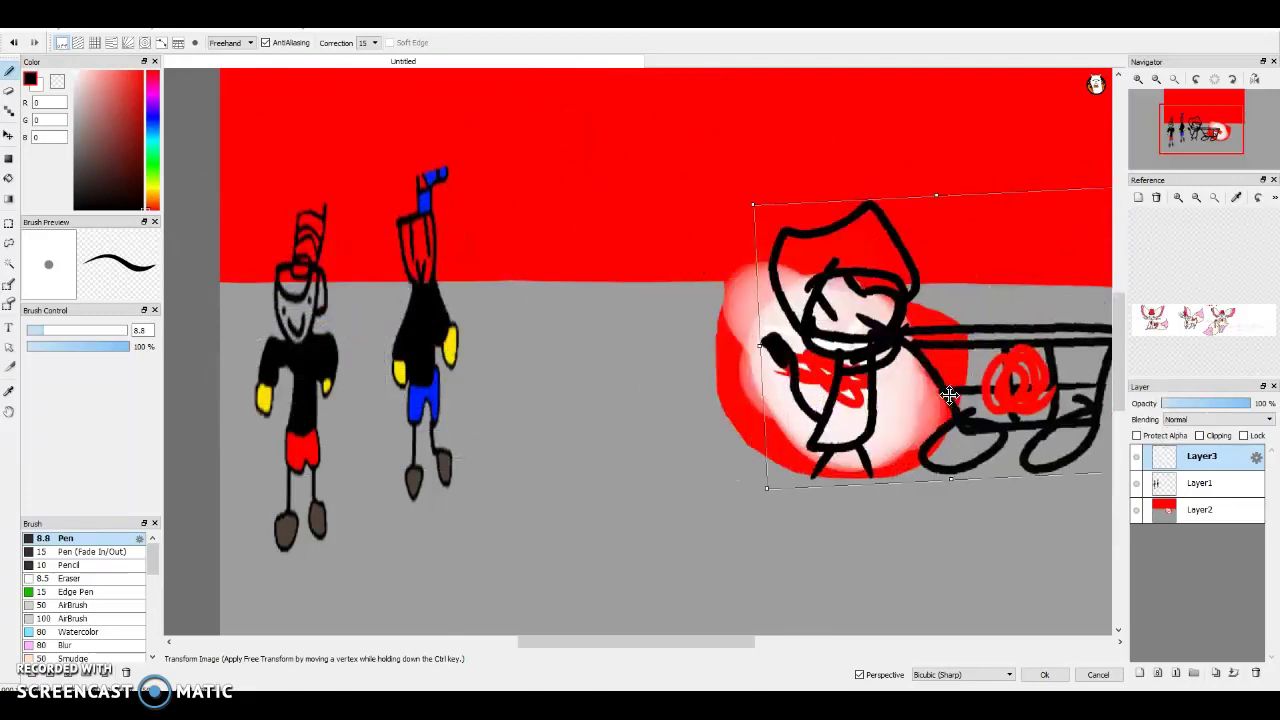
left_click_drag(820, 151, 914, 488)
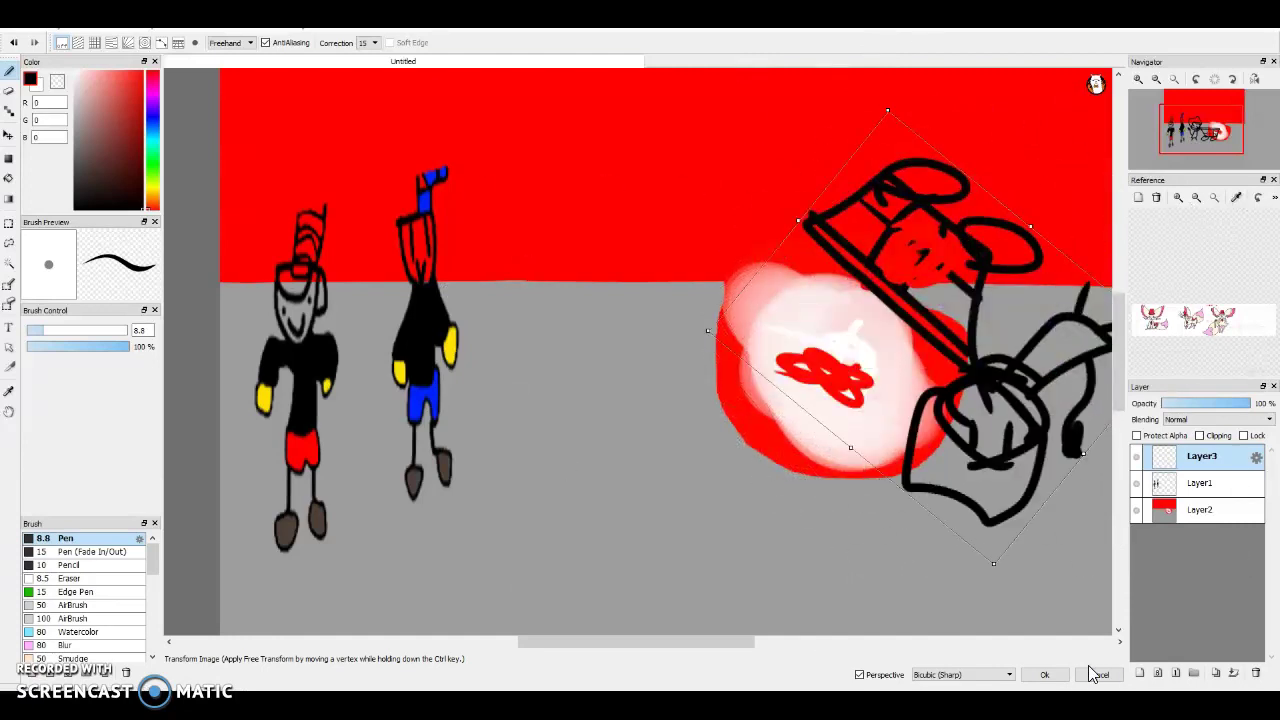
Transform Layer1 again, rotating the two characters diagonally and squashing them into a thin slanted strip over the grey ground
left_click(1160, 490)
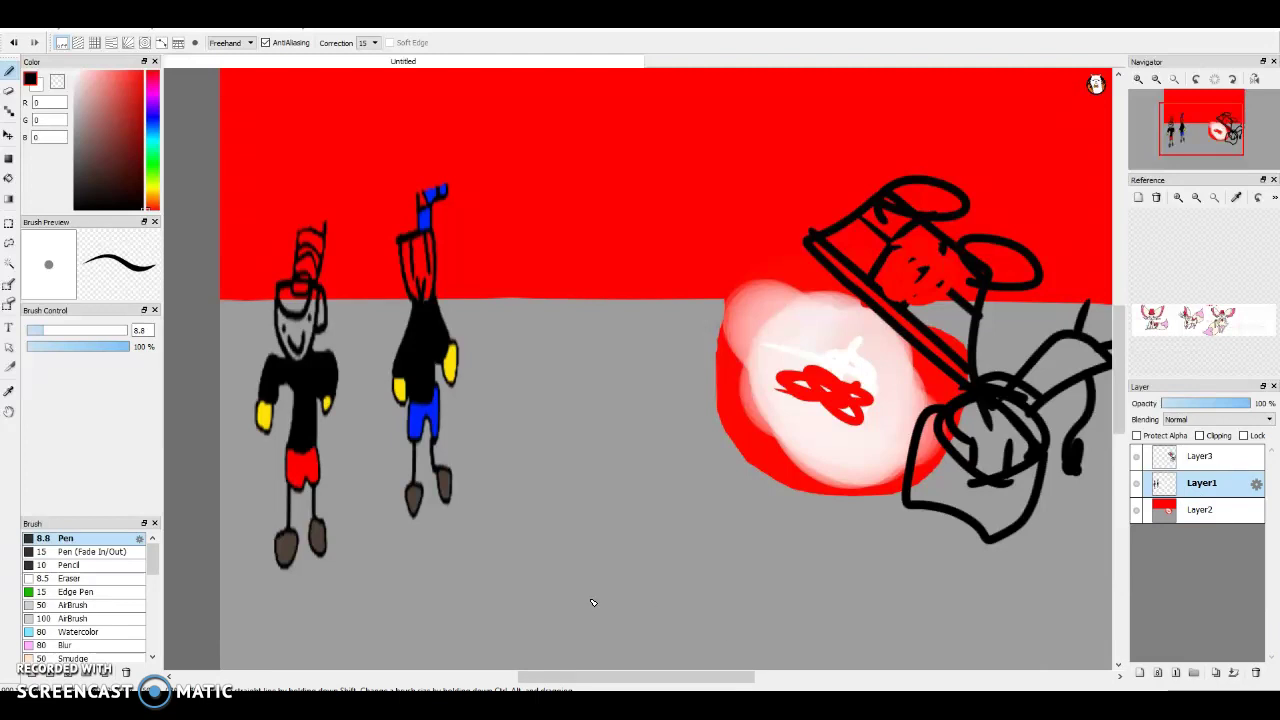
key("ctrl+t")
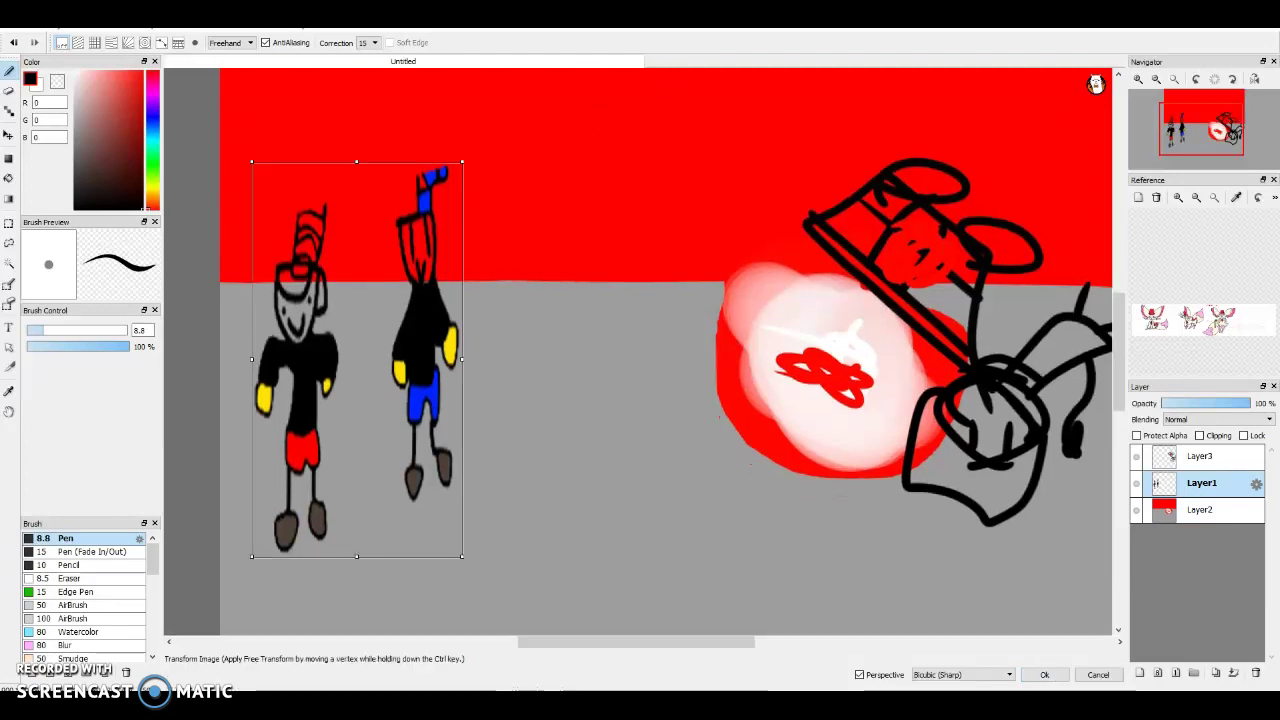
left_click_drag(462, 357, 983, 357)
left_click_drag(610, 394, 789, 374)
scroll(852, 410, "down", 3)
scroll(847, 396, "up", 1)
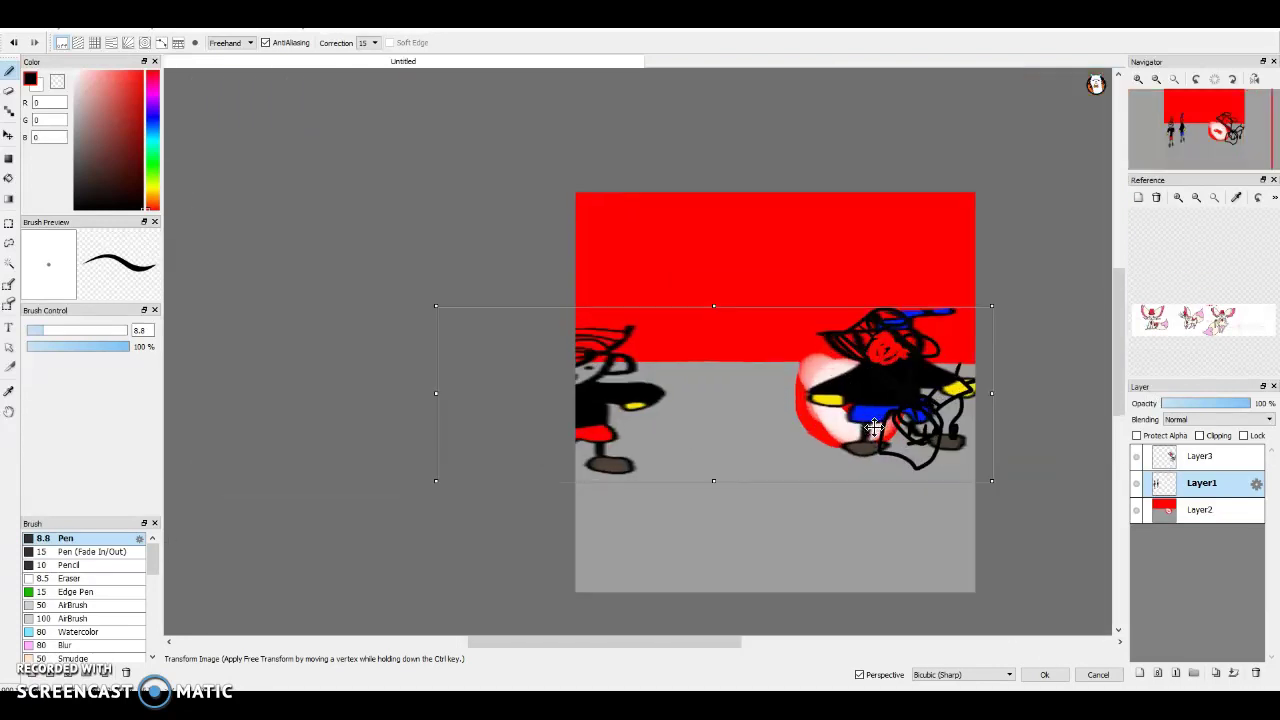
left_click_drag(841, 255, 731, 273)
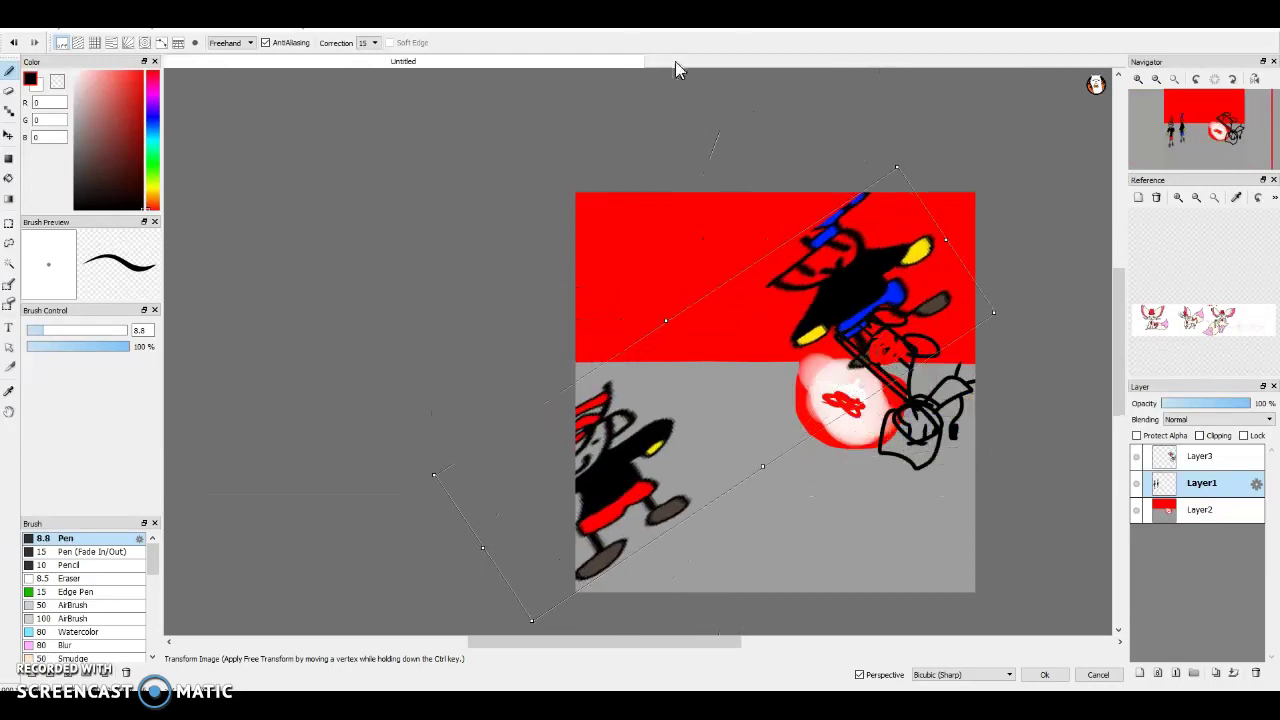
left_click_drag(932, 253, 688, 488)
scroll(733, 424, "up", 3)
left_click_drag(659, 388, 826, 619)
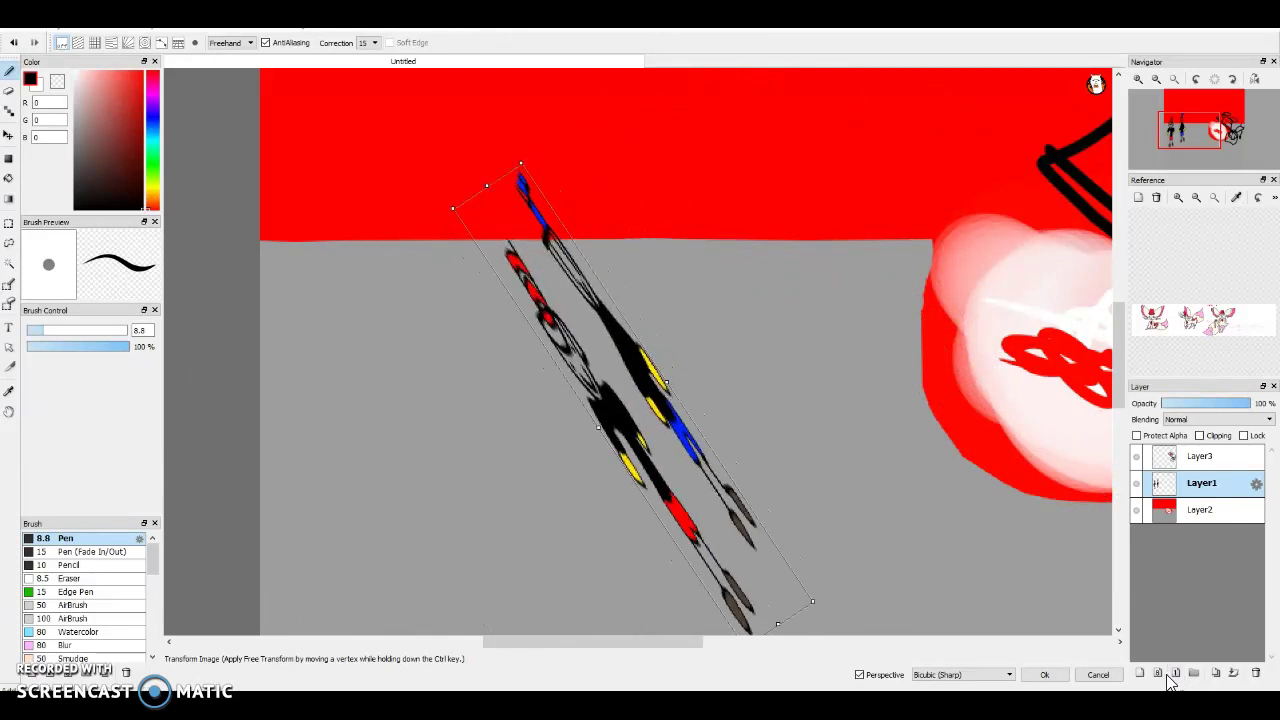
left_click(1048, 676)
Transform Layer3 to turn the hooded figure and cart upright and place them so the cart sits beneath the squashed characters
scroll(494, 300, "down", 1)
scroll(462, 230, "up", 2)
scroll(729, 449, "down", 1)
scroll(729, 450, "down", 3)
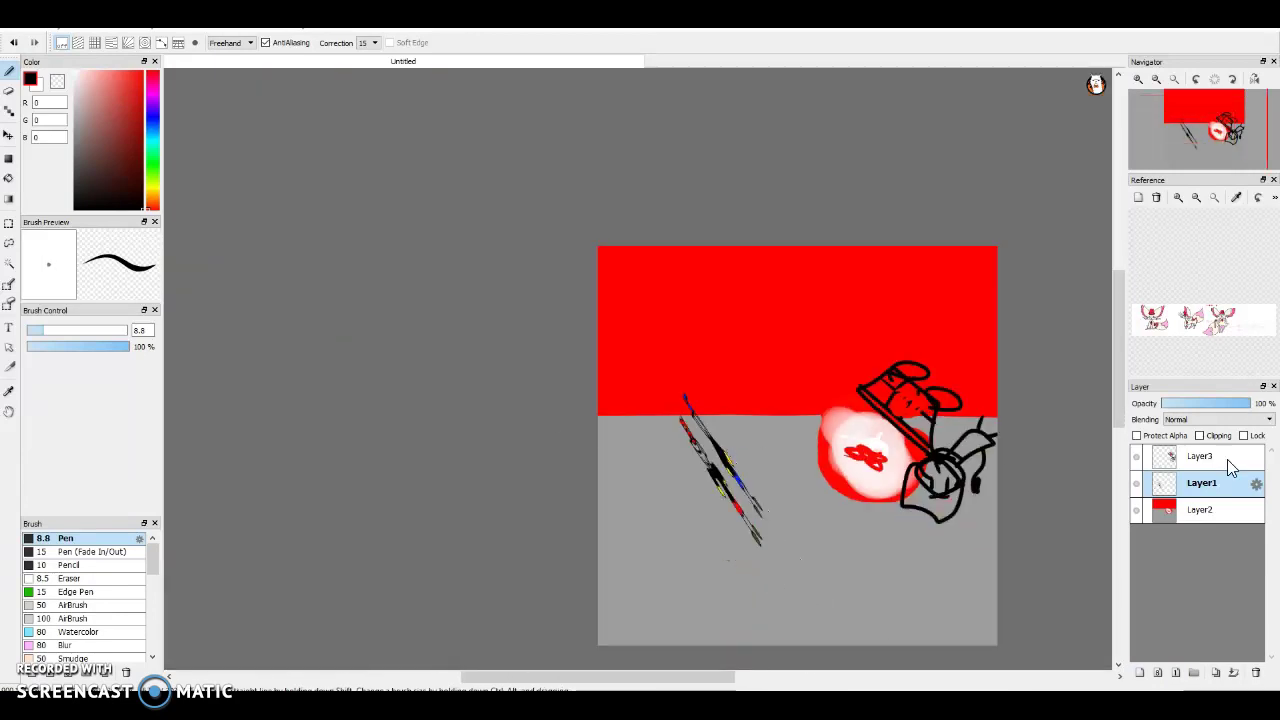
left_click(1195, 460)
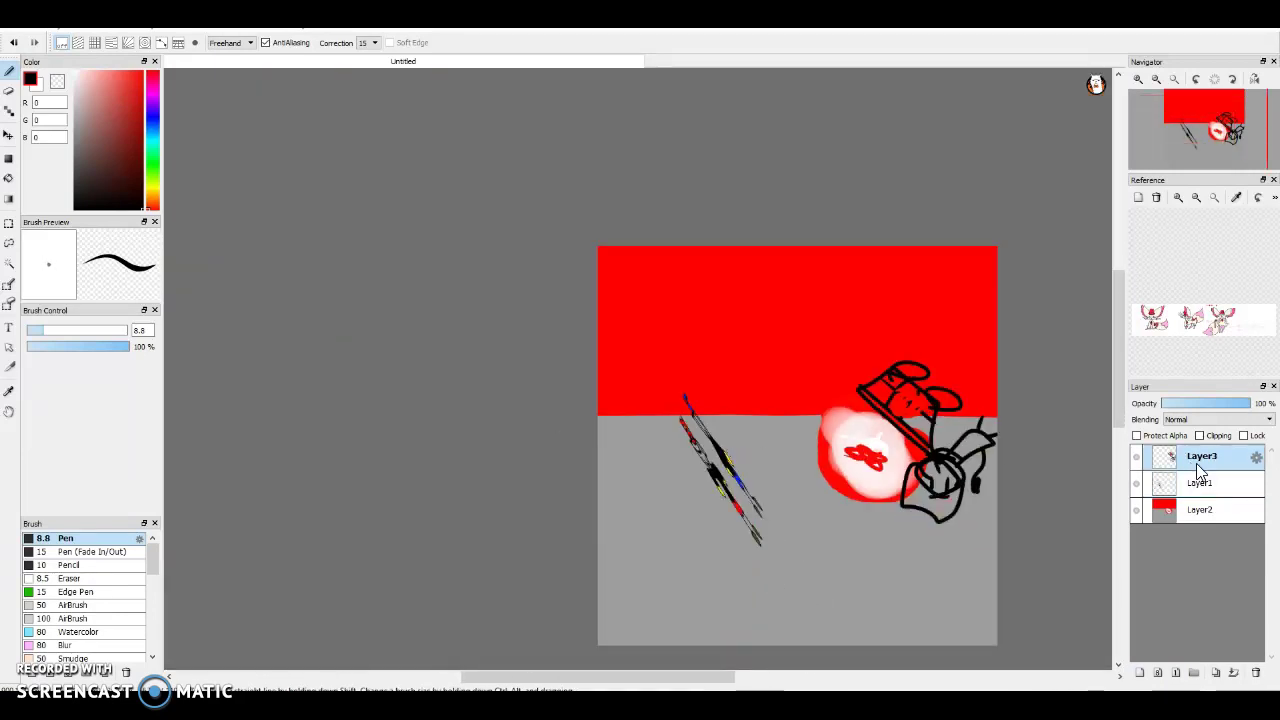
key("ctrl+t")
mouse_move(850, 336)
left_mouse_down()
mouse_move(897, 531)
mouse_move(1023, 372)
mouse_move(1032, 454)
left_mouse_up()
mouse_move(894, 415)
left_mouse_down()
mouse_move(791, 398)
mouse_move(651, 454)
mouse_move(679, 466)
left_mouse_up()
left_click(1045, 675)
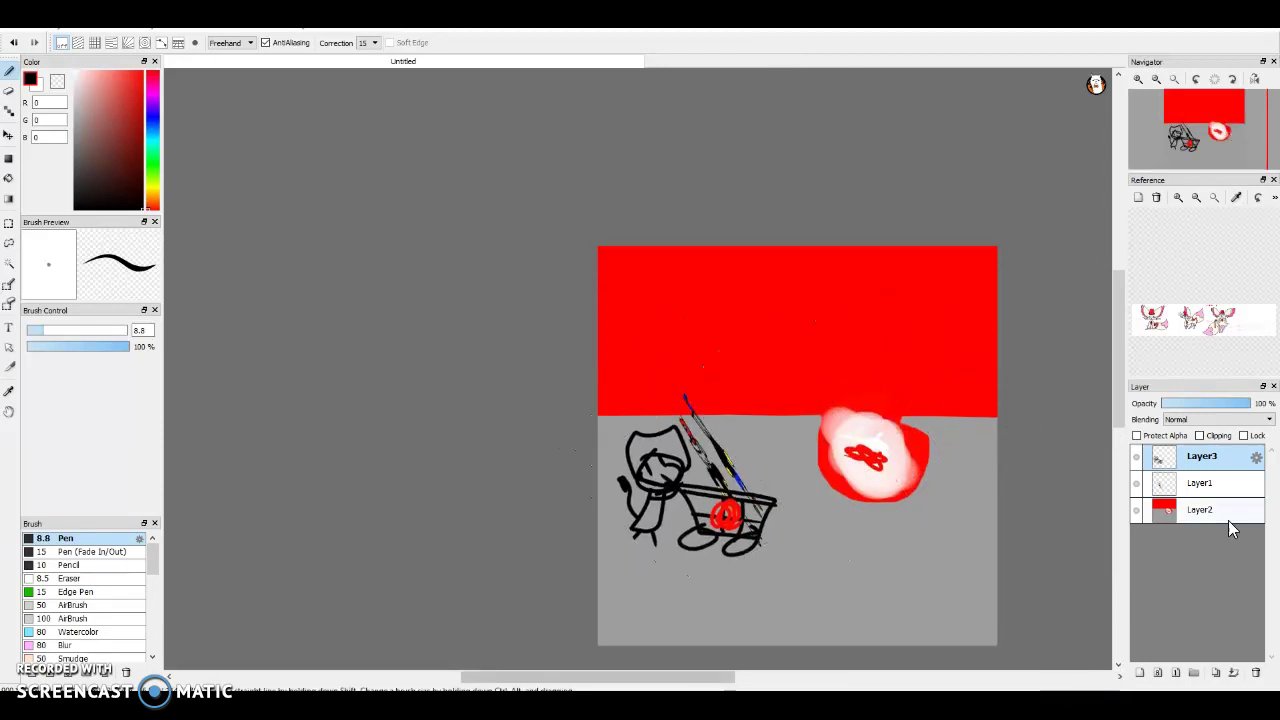
Scribble a tangle of yellow (255, 233, 0) noodle-like strands on the red sky of Layer2
left_click(1166, 518)
left_click(147, 195)
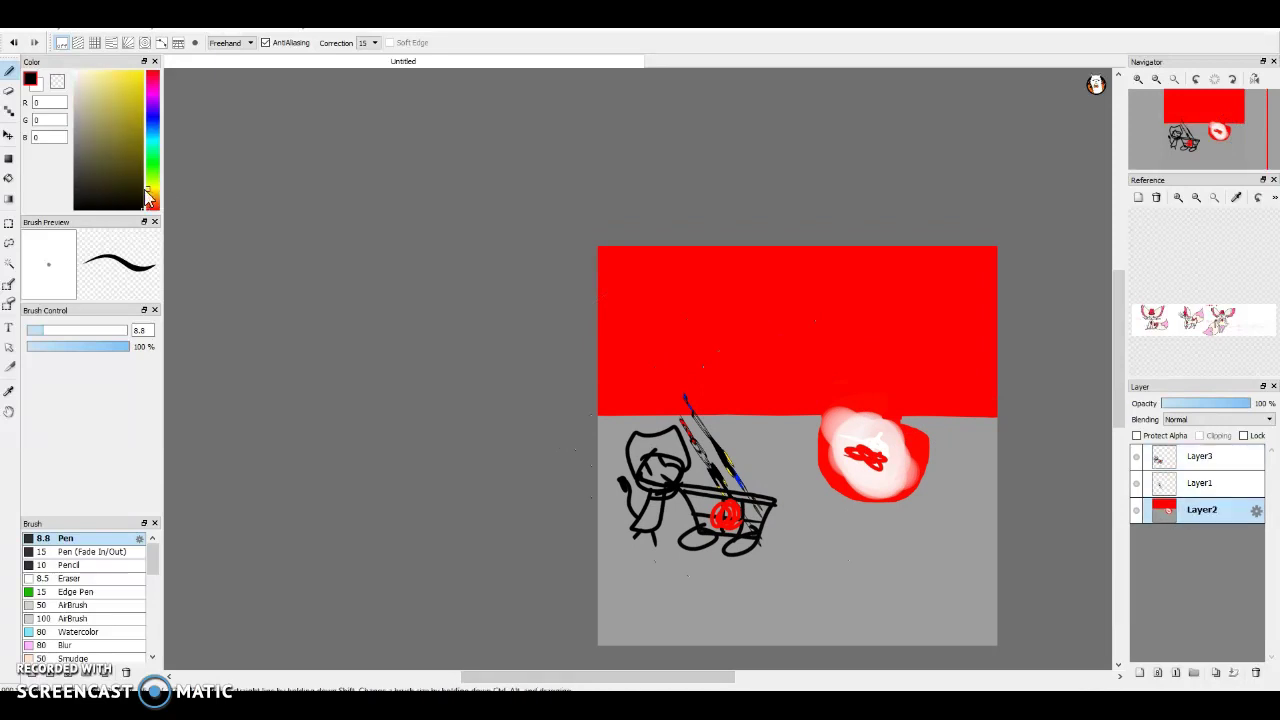
scroll(700, 330, "up", 2)
left_click_drag(598, 150, 625, 370)
left_click_drag(640, 170, 600, 322)
mouse_move(772, 188)
left_mouse_down()
mouse_move(668, 308)
mouse_move(632, 266)
mouse_move(743, 117)
mouse_move(604, 250)
mouse_move(613, 219)
mouse_move(705, 175)
mouse_move(552, 88)
left_mouse_up()
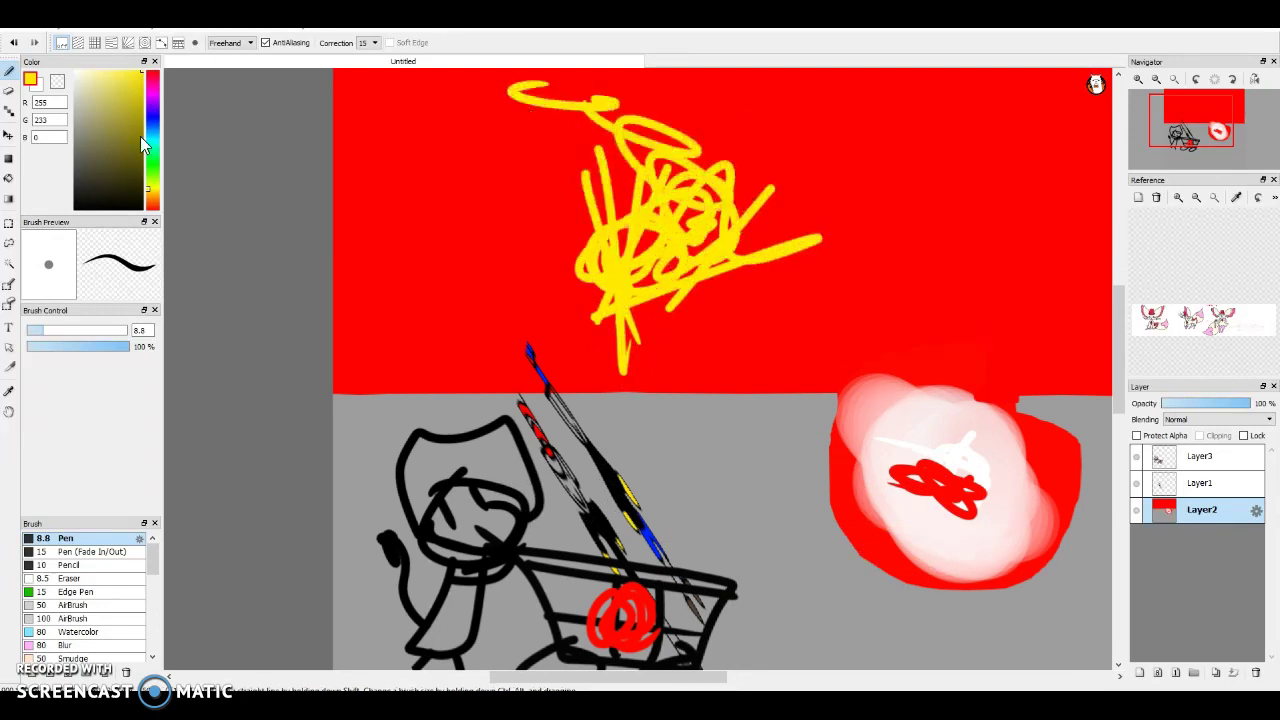
Draw a purple (218, 0, 255) bowl outline below the yellow strands and fill its inside with the same colour
left_click_drag(152, 142, 153, 96)
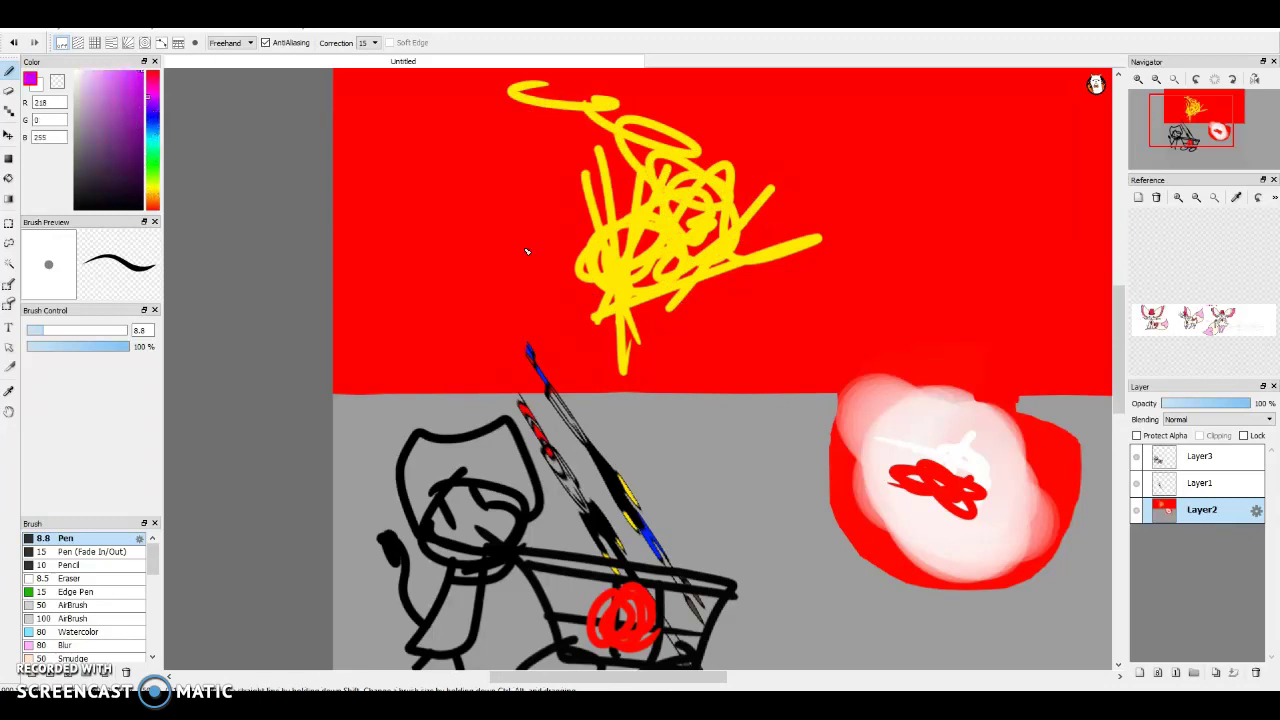
left_click_drag(563, 279, 741, 285)
left_click_drag(565, 282, 590, 365)
left_click(8, 178)
scroll(620, 322, "up", 1)
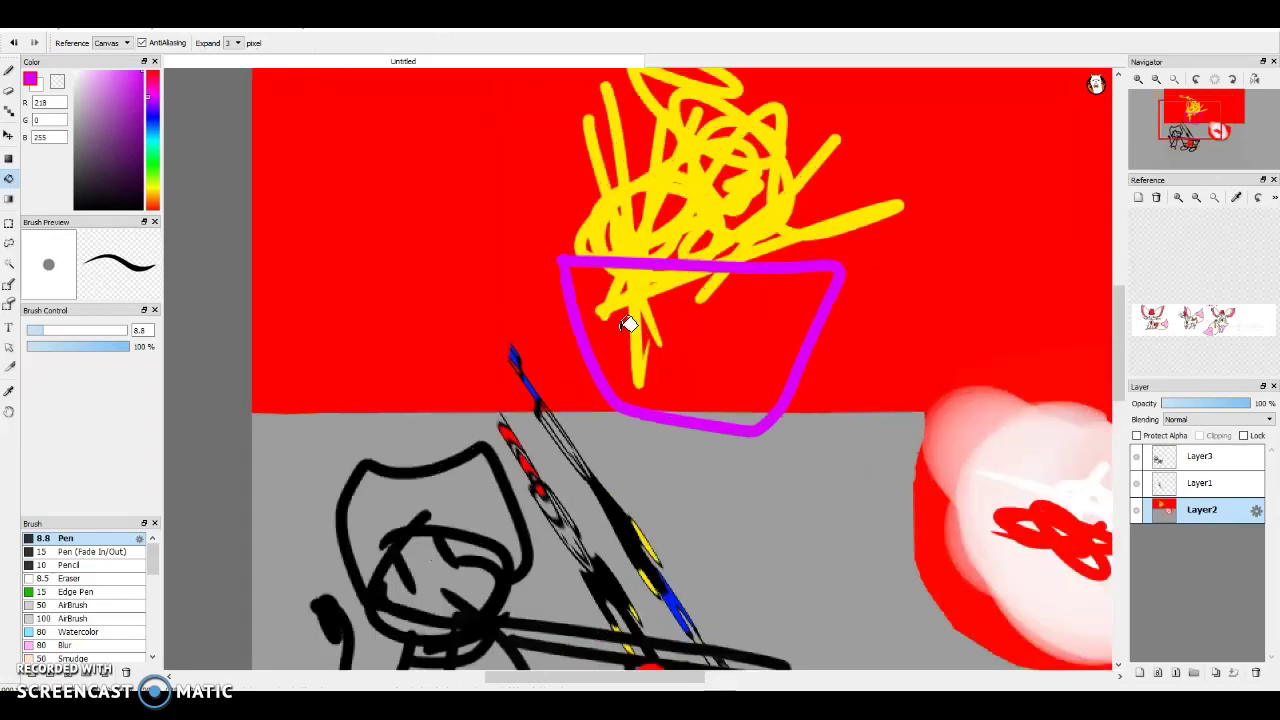
left_click(628, 324)
left_click(640, 280)
scroll(663, 279, "down", 2)
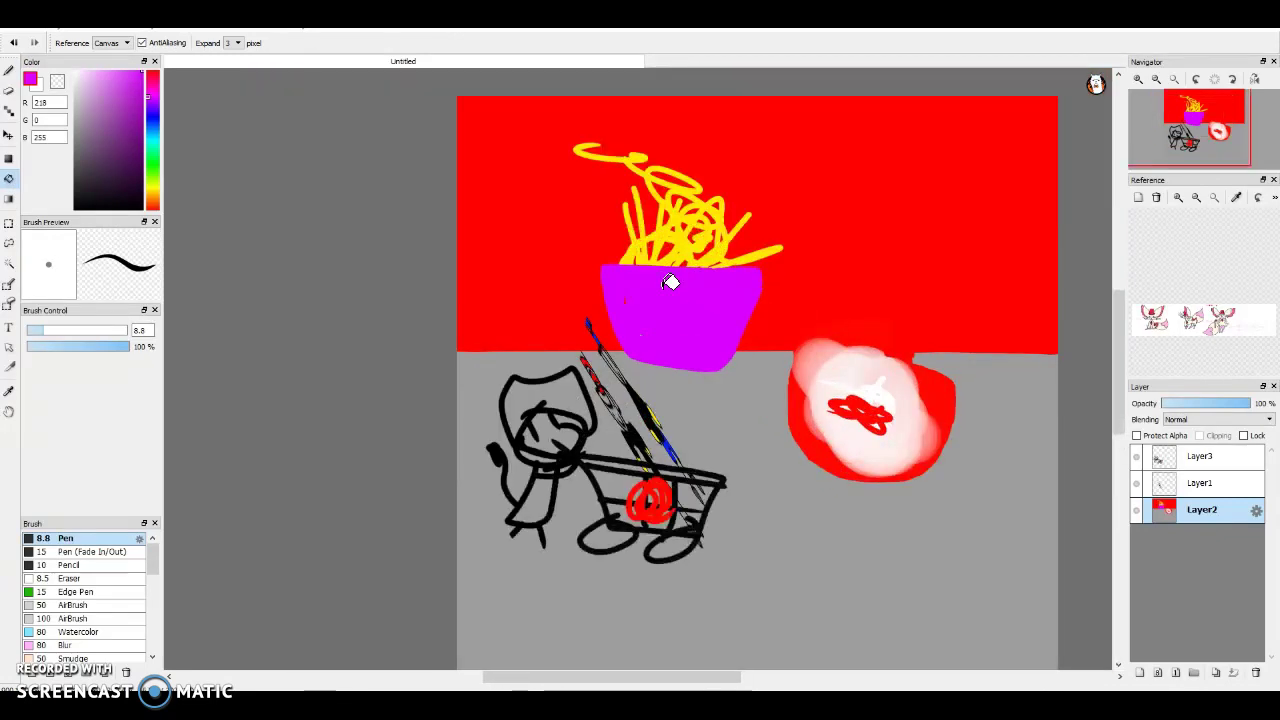
Draw a bright green (101, 255, 0) letter S on the front of the purple bowl
scroll(670, 282, "up", 1)
left_click(8, 70)
left_click(153, 175)
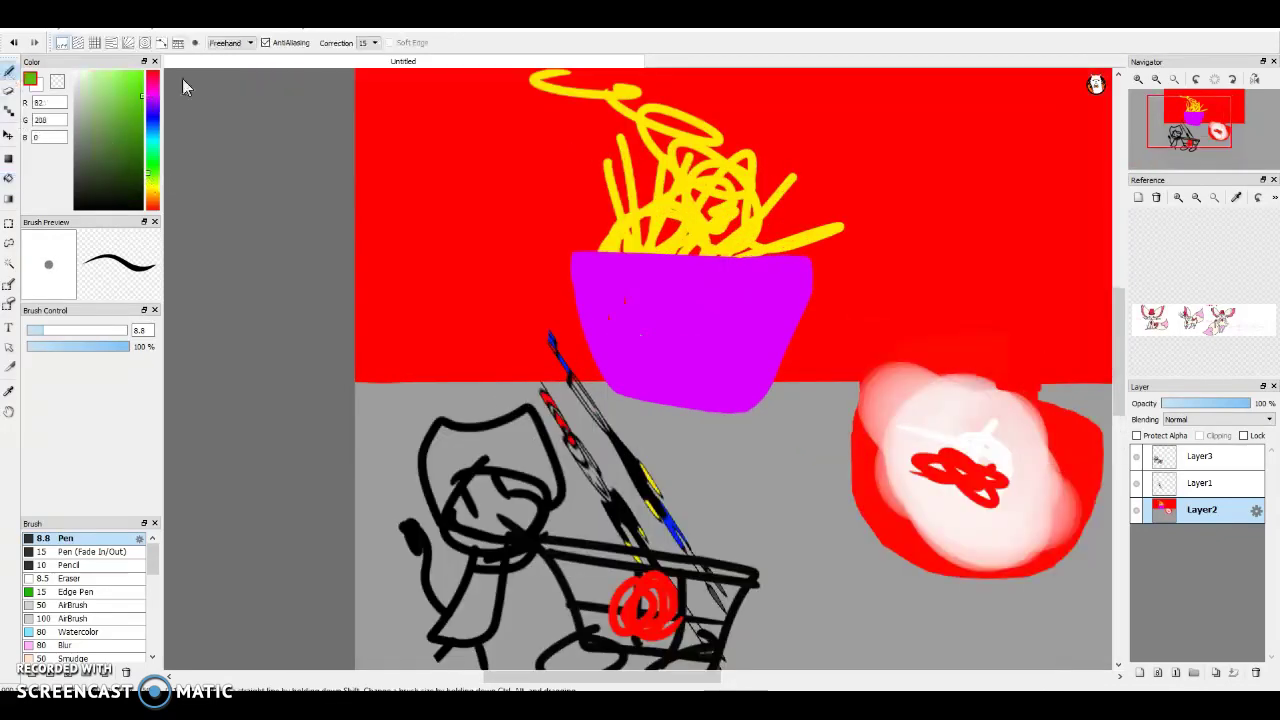
scroll(702, 279, "up", 2)
mouse_move(792, 299)
left_mouse_down()
mouse_move(701, 405)
mouse_move(715, 505)
mouse_move(595, 529)
mouse_move(560, 422)
left_mouse_up()
scroll(576, 480, "down", 3)
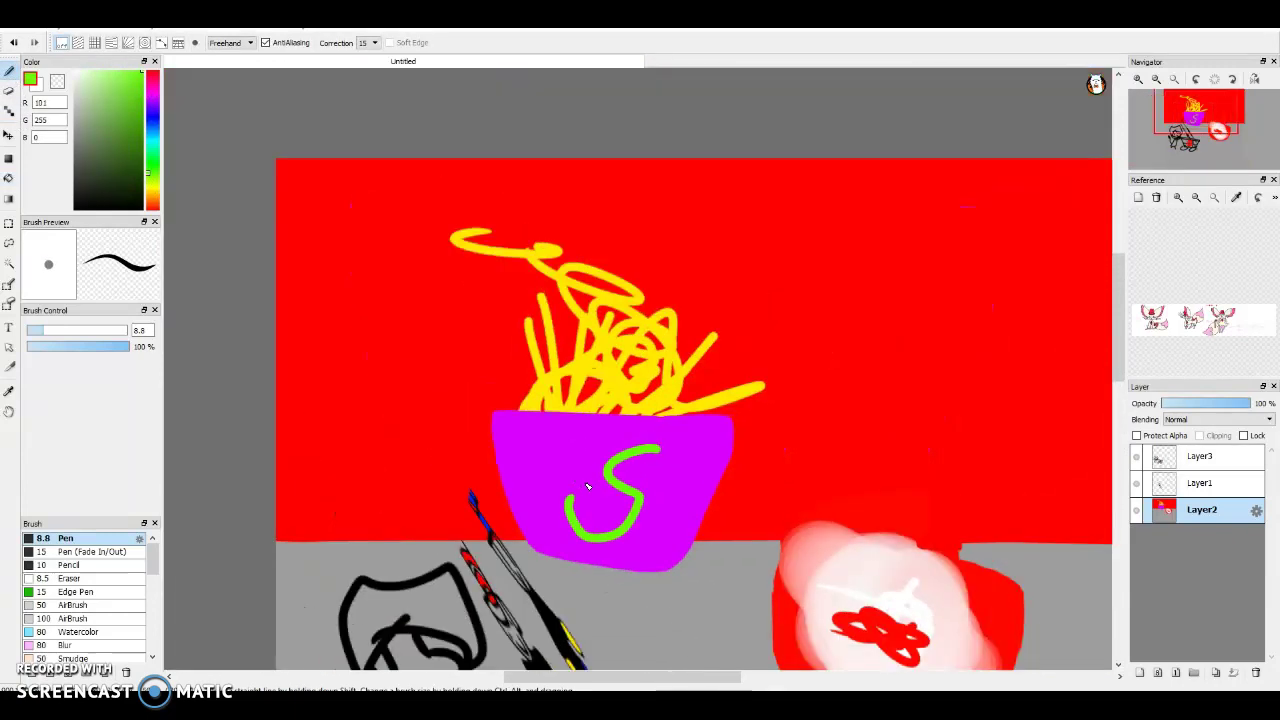
scroll(676, 498, "up", 1)
scroll(766, 543, "down", 1)
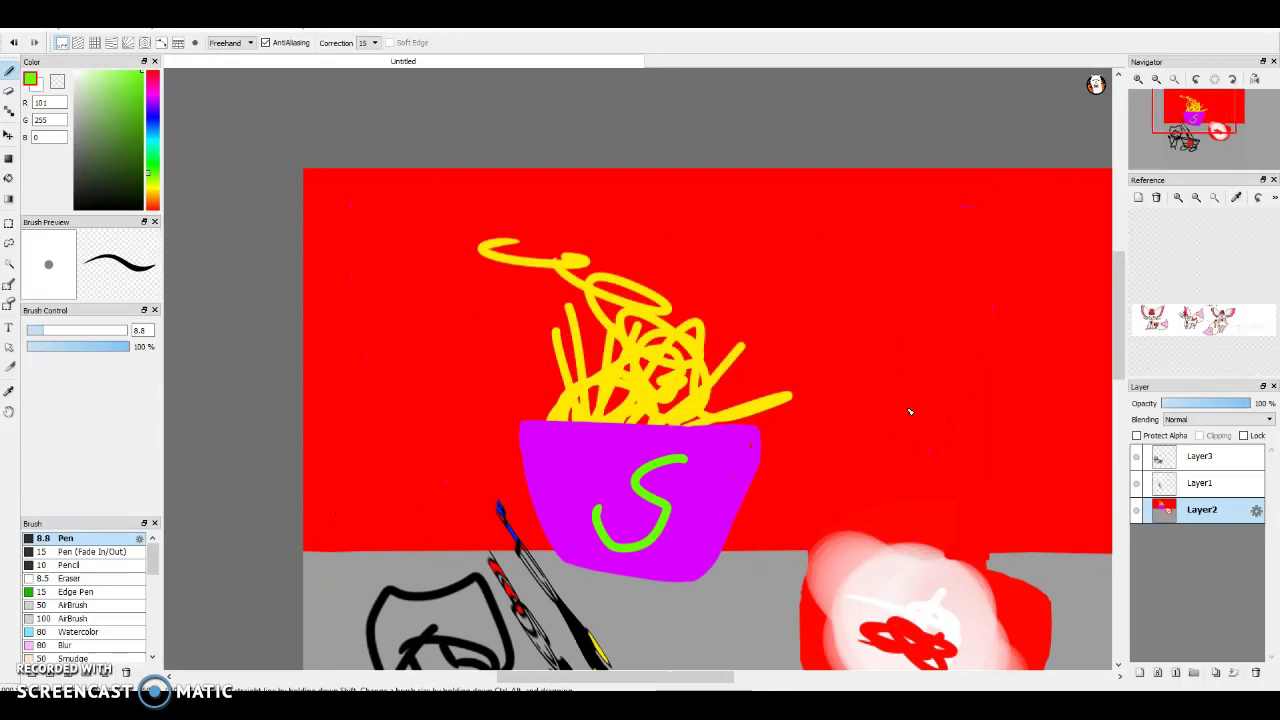
Transform Layer1 to move the squashed characters up so they overlap the purple bowl and yellow noodles
left_click_drag(1119, 271, 1124, 334)
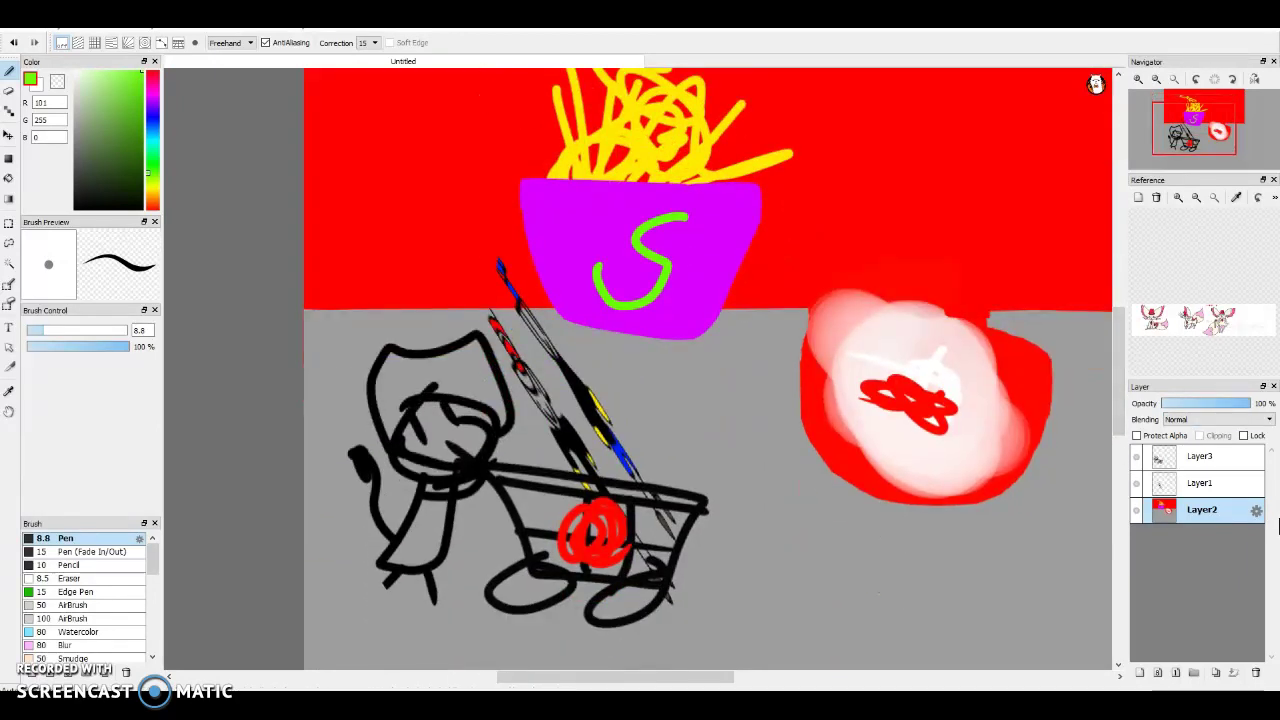
left_click(1175, 482)
key("ctrl+t")
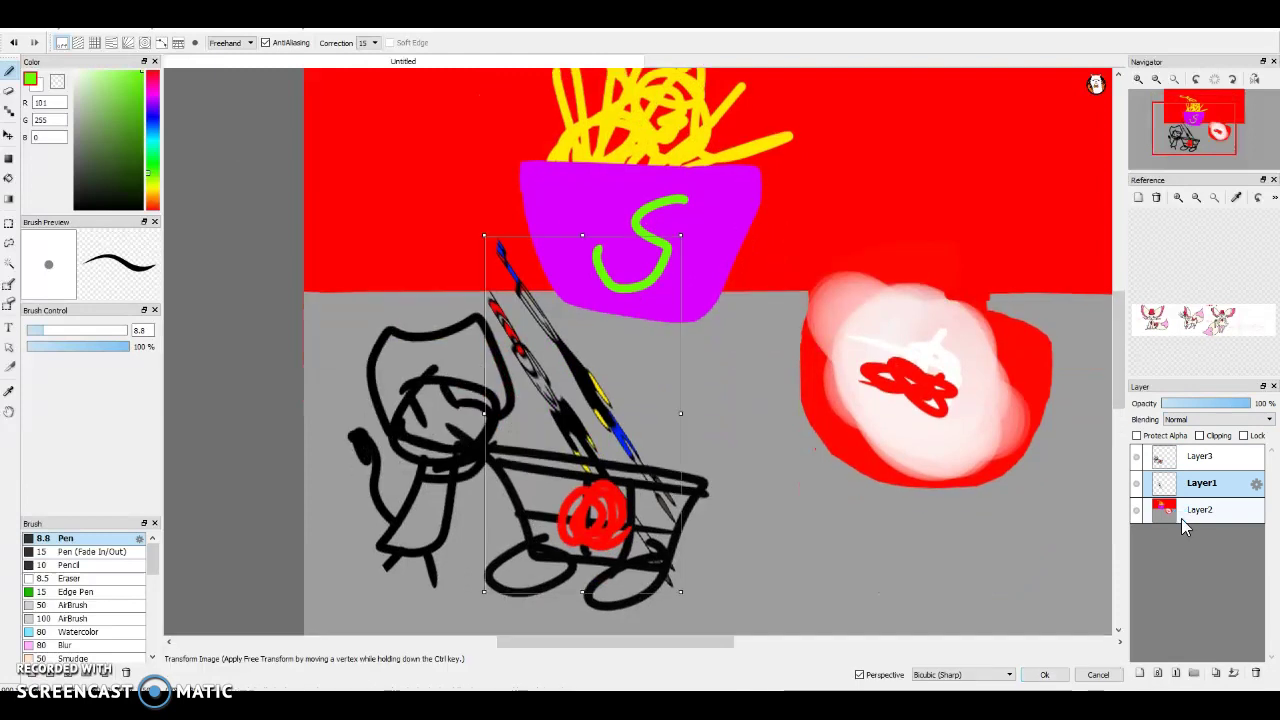
mouse_move(655, 325)
left_mouse_down()
mouse_move(665, 95)
mouse_move(678, 90)
left_mouse_up()
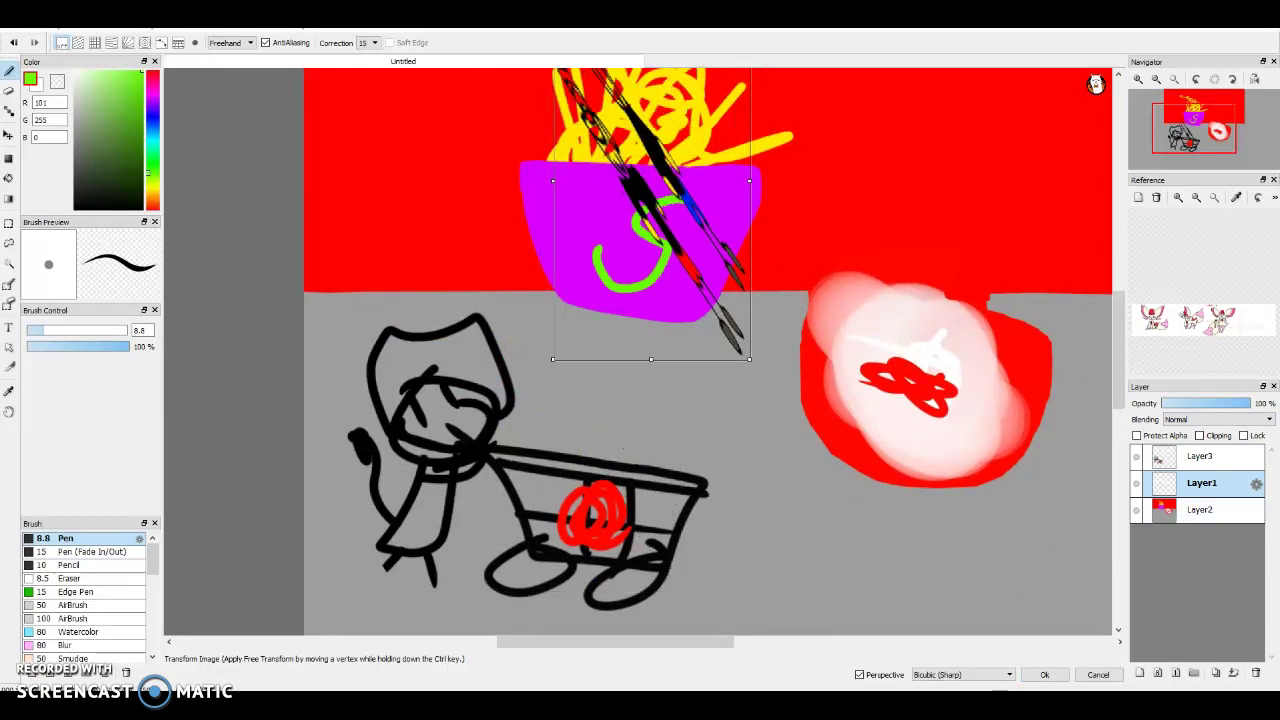
Transform Layer3 to shift the hooded figure and cart up and slightly right with a slight clockwise tilt
double_click(1185, 460)
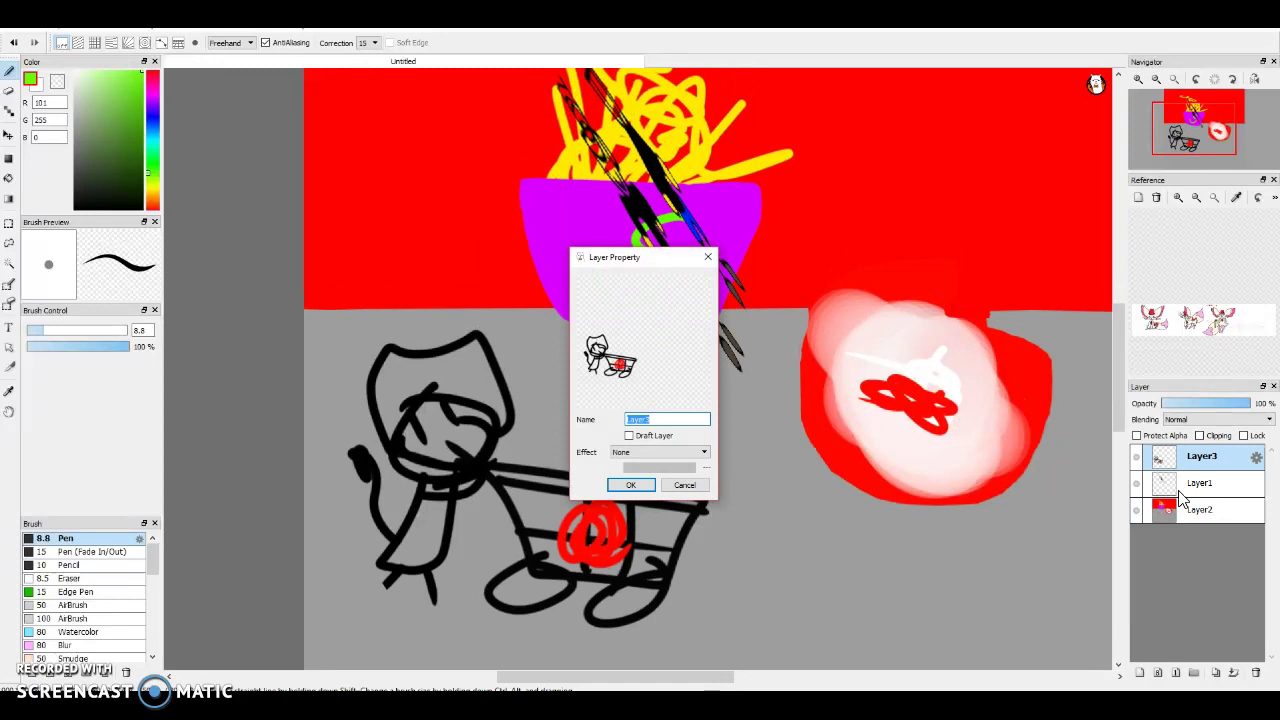
left_click(707, 257)
key("ctrl+t")
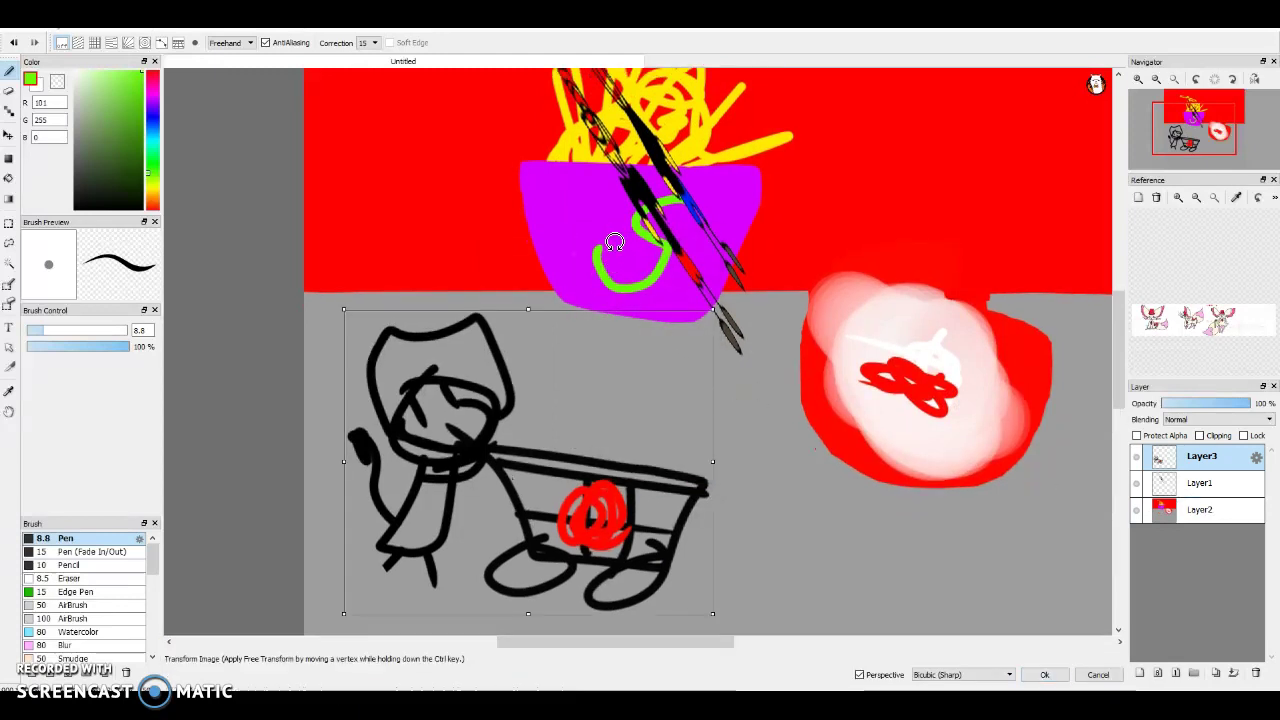
left_click_drag(615, 242, 436, 303)
mouse_move(597, 527)
left_mouse_down()
mouse_move(625, 438)
mouse_move(764, 287)
mouse_move(740, 250)
mouse_move(780, 229)
left_mouse_up()
mouse_move(621, 78)
left_mouse_down()
mouse_move(788, 131)
mouse_move(780, 231)
left_mouse_up()
left_click_drag(762, 318, 657, 345)
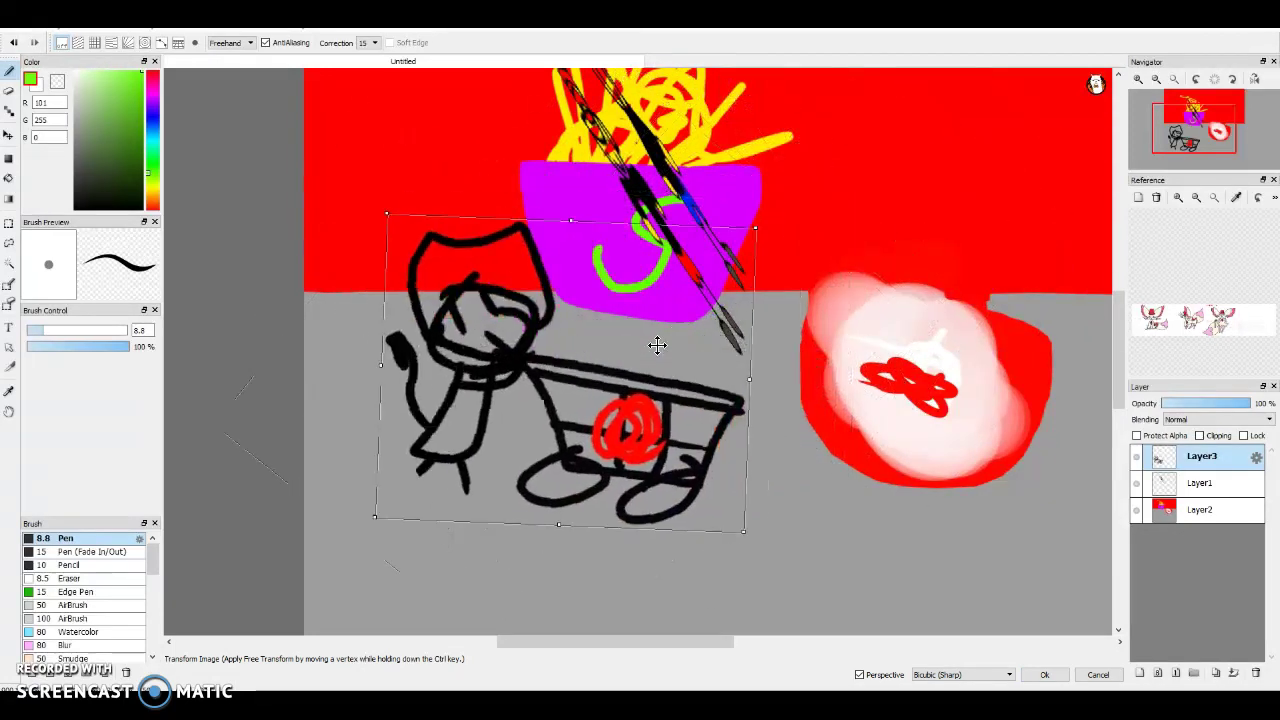
left_click(1044, 674)
Transform Layer1 to squash the characters into a narrow upright strip standing in the cart
left_click(1192, 492)
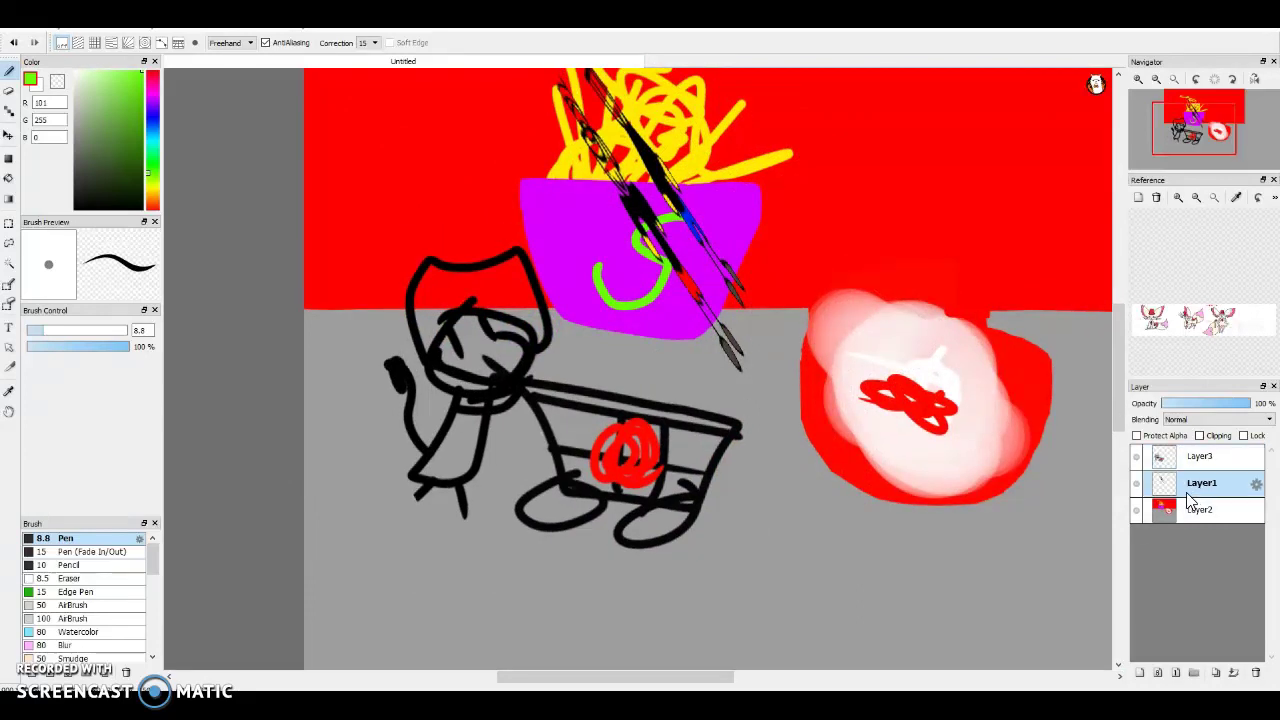
key("ctrl+t")
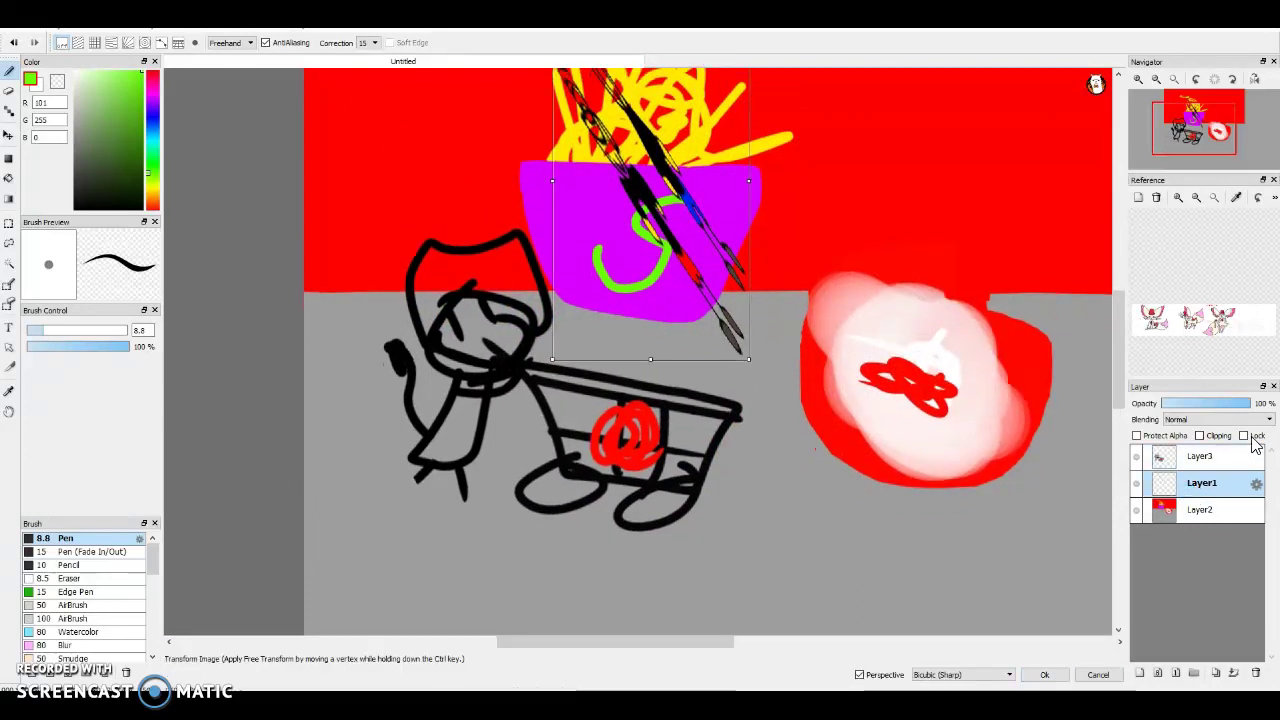
mouse_move(752, 183)
left_mouse_down()
mouse_move(974, 183)
mouse_move(386, 197)
mouse_move(633, 157)
mouse_move(621, 156)
mouse_move(635, 242)
mouse_move(602, 314)
mouse_move(611, 279)
left_mouse_up()
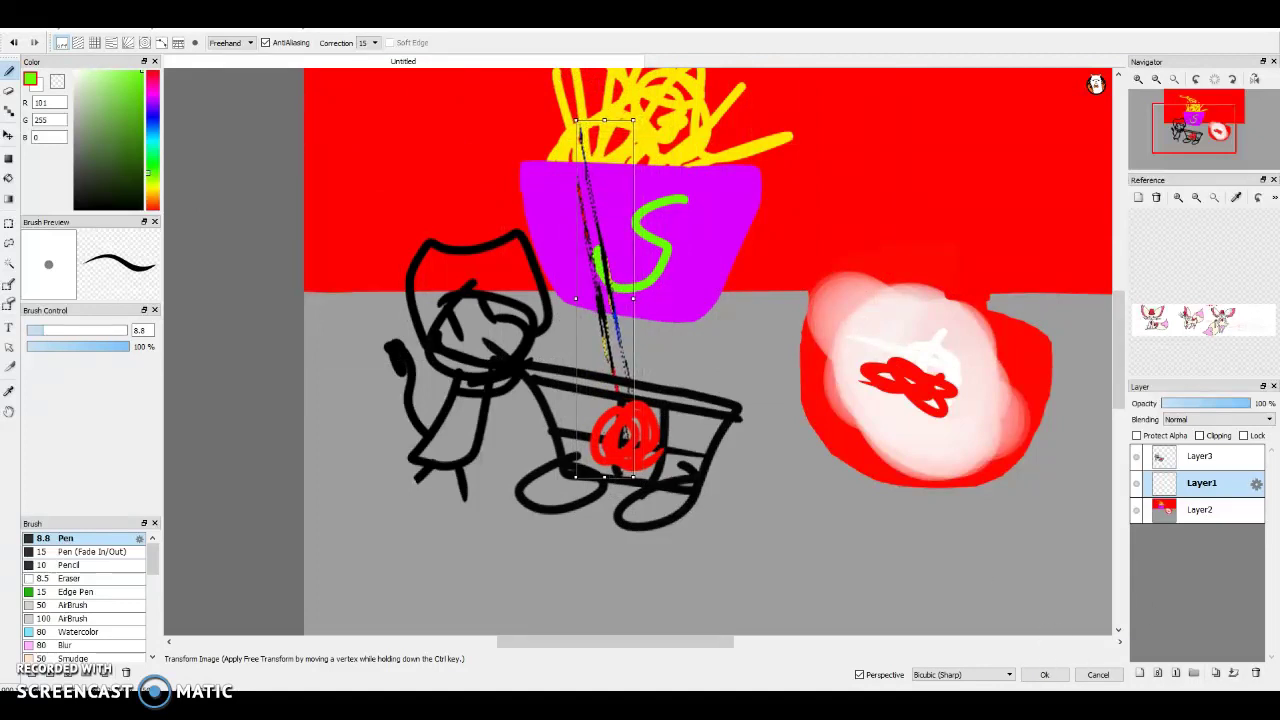
left_click(1044, 674)
Merge Layer3 down into Layer1 and move the combined characters and cart slightly up and left
left_click(1200, 458)
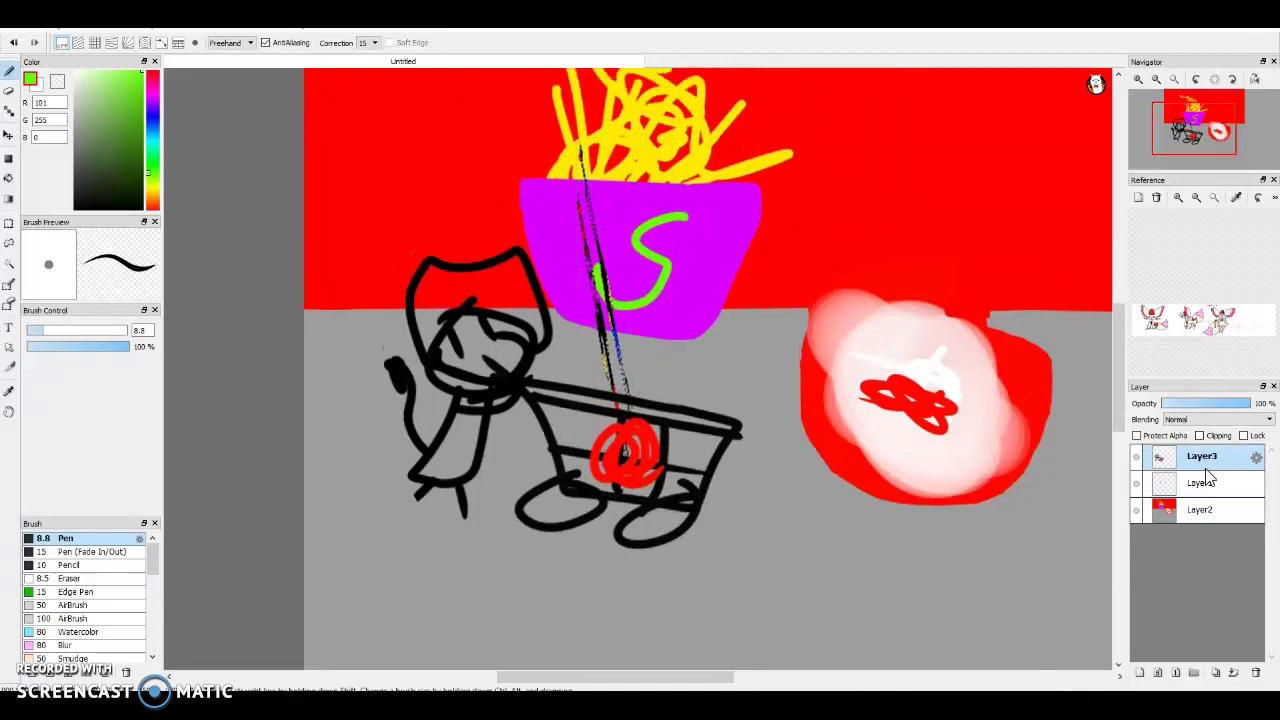
left_click(1233, 672)
key("ctrl+t")
left_click_drag(574, 340, 865, 305)
left_click_drag(642, 643, 730, 645)
mouse_move(530, 324)
left_mouse_down()
mouse_move(550, 328)
mouse_move(389, 365)
mouse_move(150, 360)
left_mouse_up()
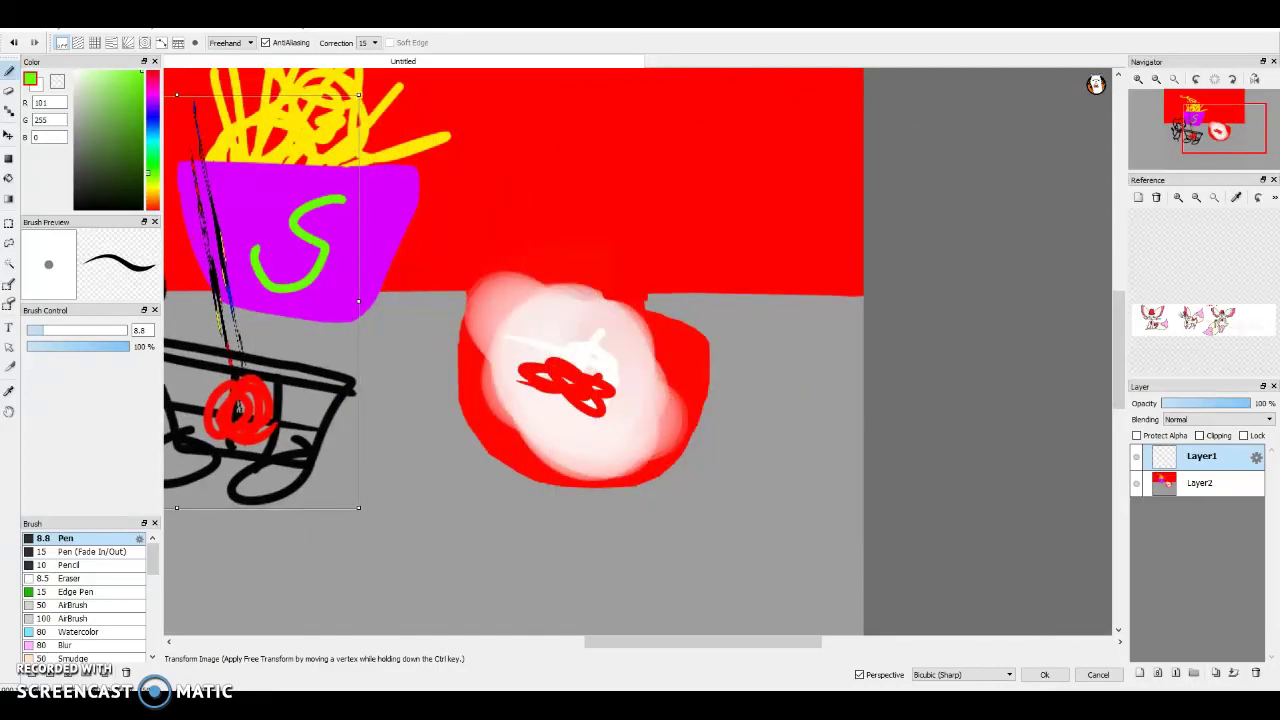
left_click(1044, 675)
Bucket-fill the bowl, green letter and noodles on Layer2 with the red of the sky to cover them
left_click_drag(750, 676, 663, 680)
left_click(1200, 483)
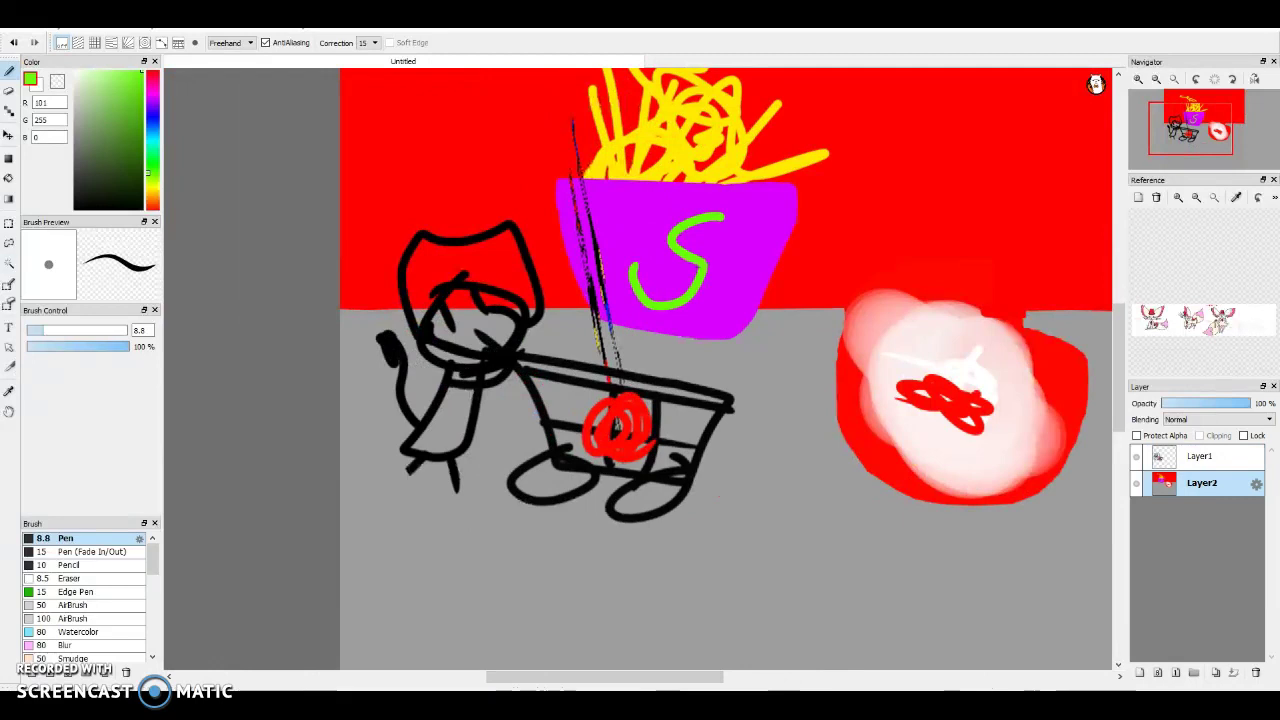
left_click(9, 178)
right_click(880, 200)
left_click(758, 206)
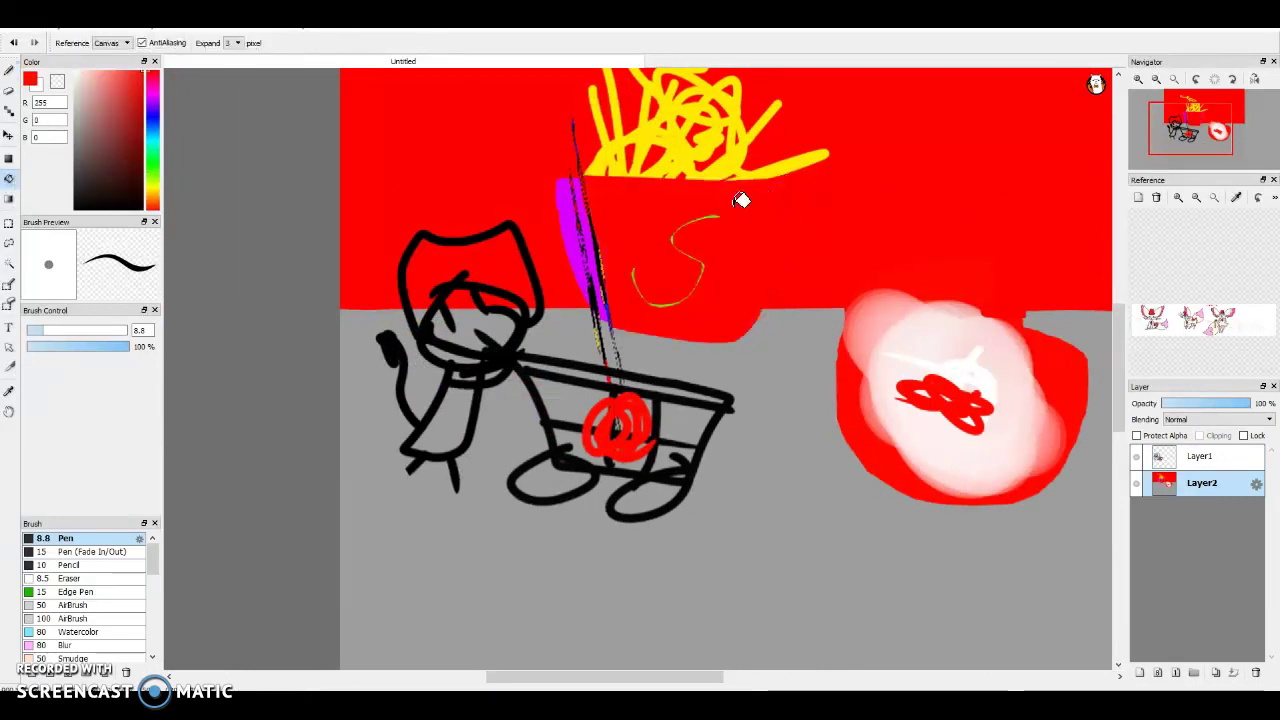
left_click(700, 195)
left_click(634, 187)
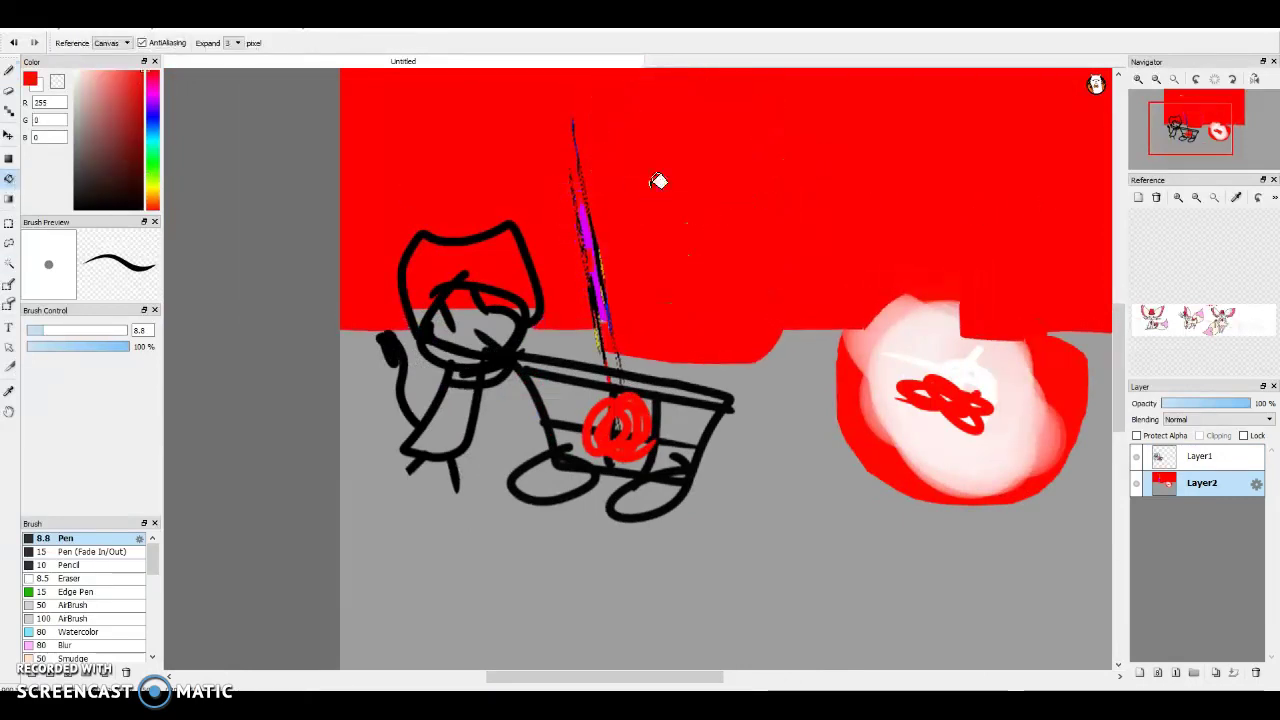
left_click(9, 70)
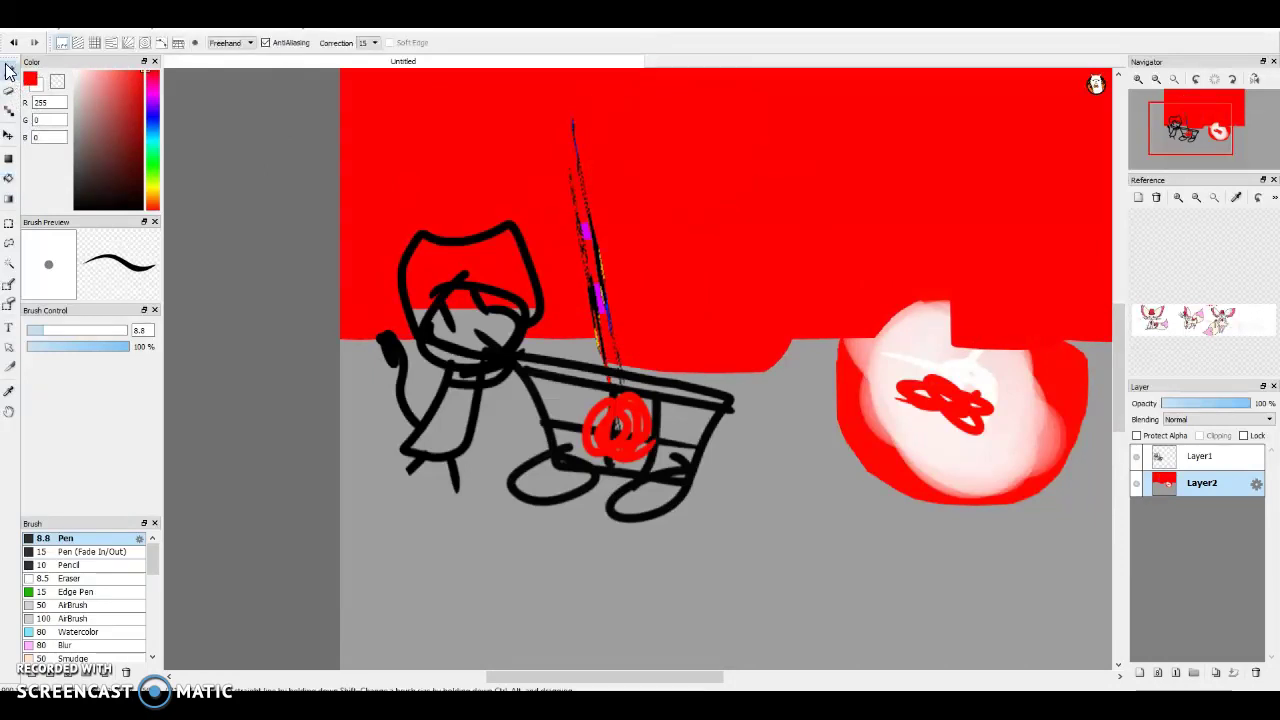
Add a new layer above Layer2 and draw a large black vehicle-like outline overlapping the explosion blob
left_click(1139, 672)
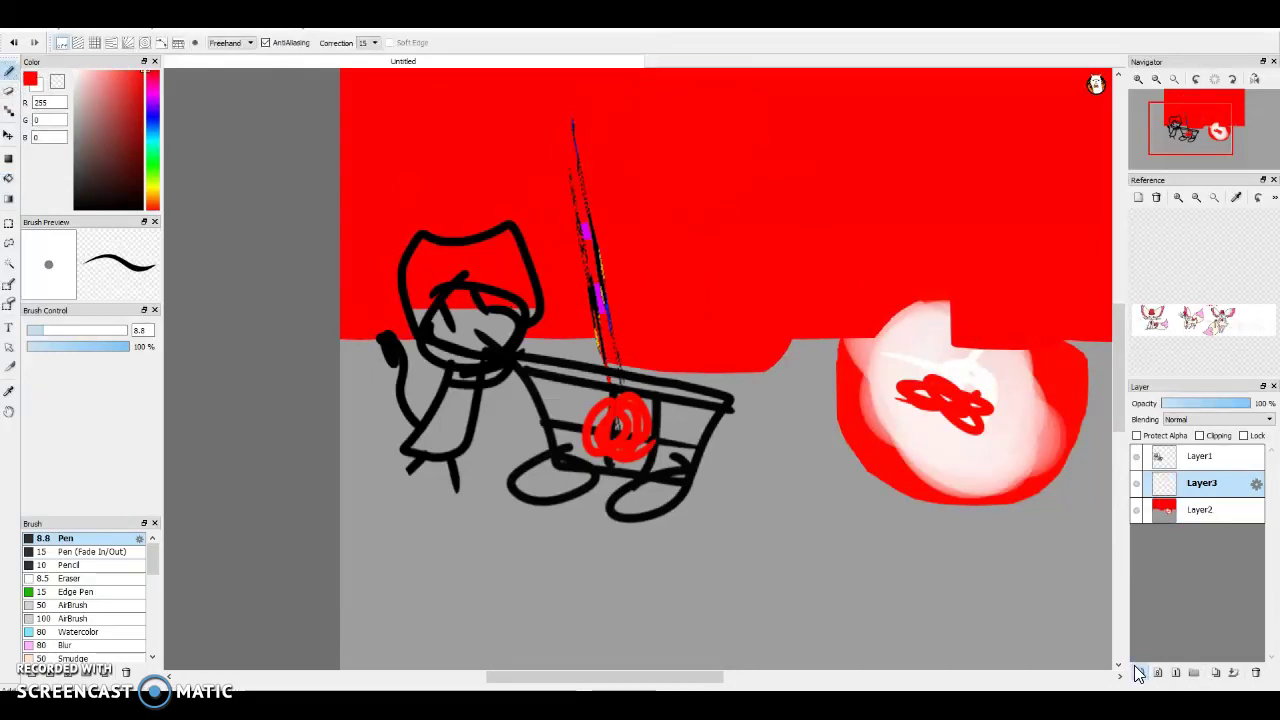
left_click_drag(131, 142, 100, 209)
mouse_move(800, 197)
left_mouse_down()
mouse_move(1051, 188)
mouse_move(1060, 350)
mouse_move(822, 329)
mouse_move(740, 245)
mouse_move(788, 173)
left_mouse_up()
Draw a black stick figure with an oval head, a body and outstretched arms above the large outline
scroll(858, 217, "up", 1)
scroll(862, 216, "down", 3)
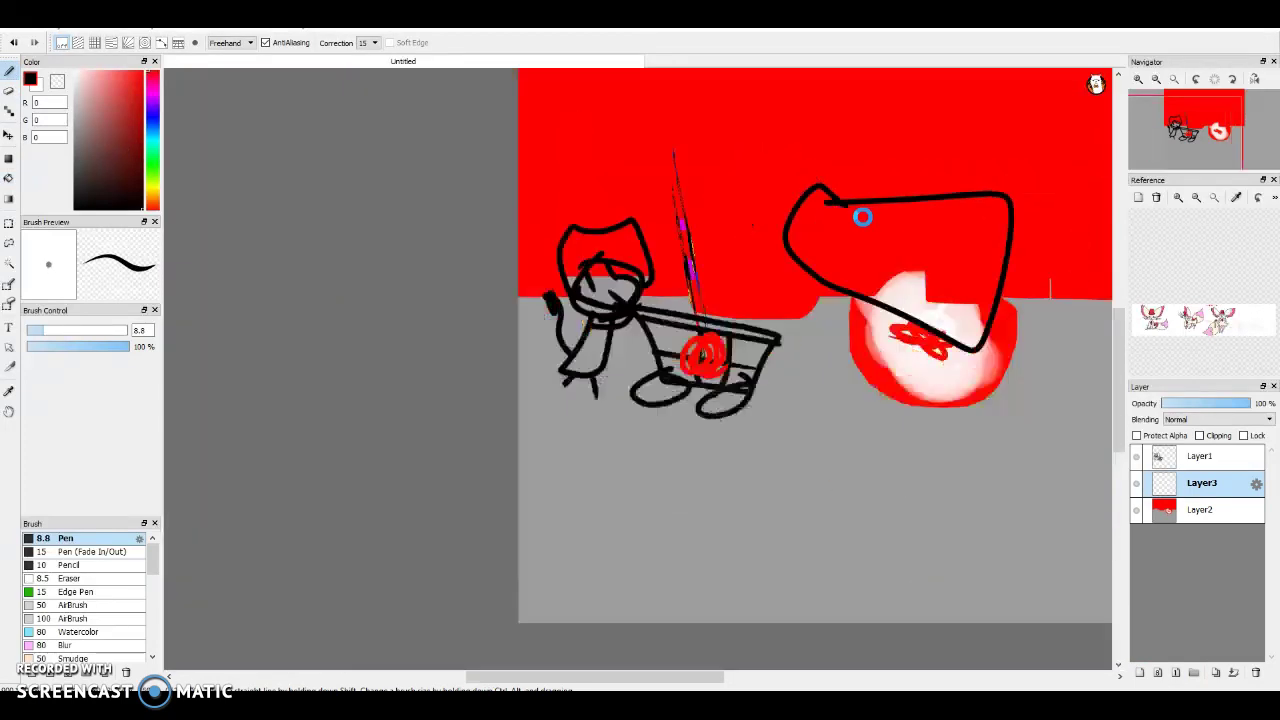
scroll(903, 117, "up", 2)
mouse_move(940, 159)
left_mouse_down()
mouse_move(887, 229)
mouse_move(939, 158)
left_mouse_up()
left_click_drag(903, 224, 877, 309)
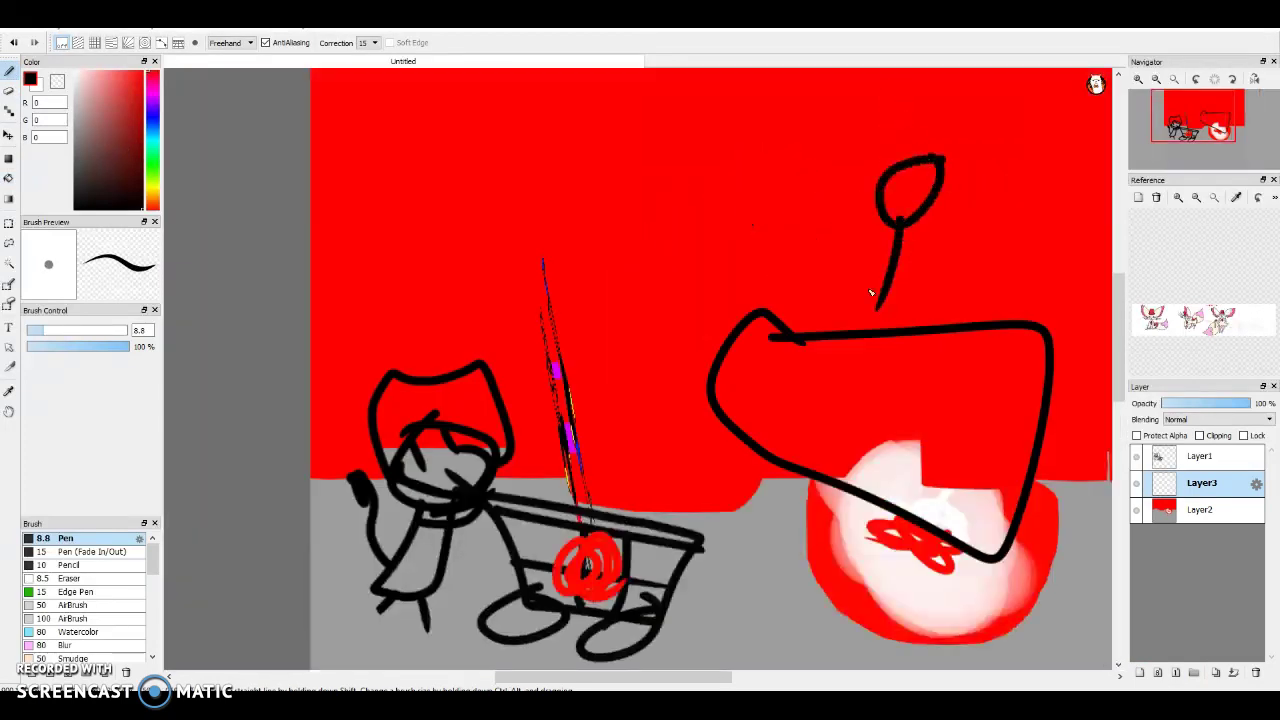
left_click_drag(905, 243, 1052, 216)
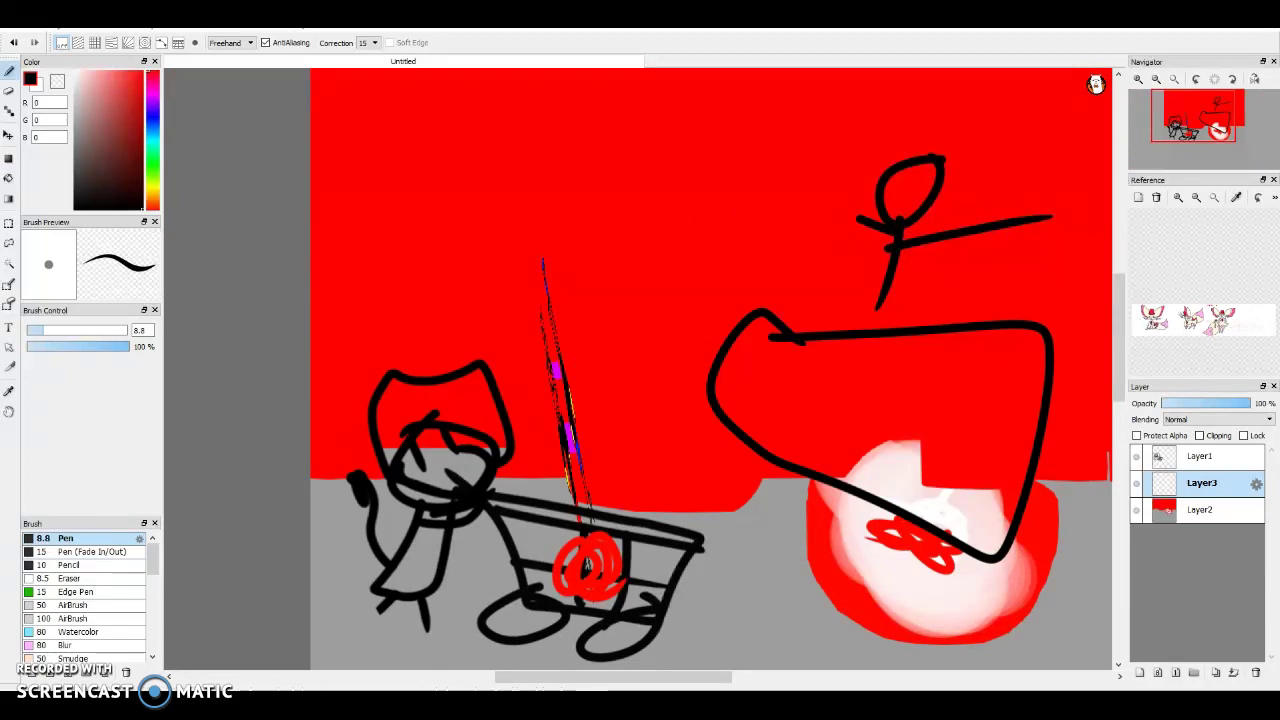
Fill the stick figure's head with orange (255, 145, 0)
left_click(8, 178)
left_click(152, 193)
left_click_drag(153, 200, 155, 207)
left_click(896, 180)
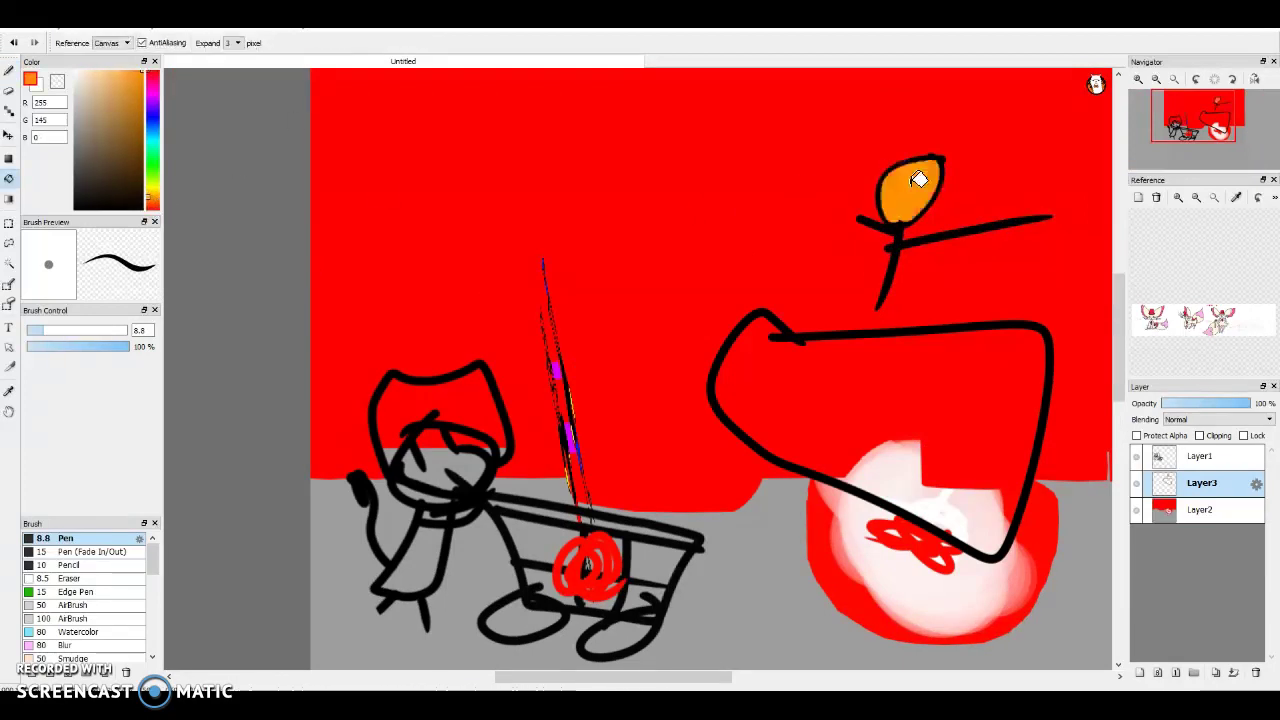
Scribble blue (0, 7, 255) clothing over the stick figure's arms and body
scroll(900, 200, "up", 1)
left_click(8, 70)
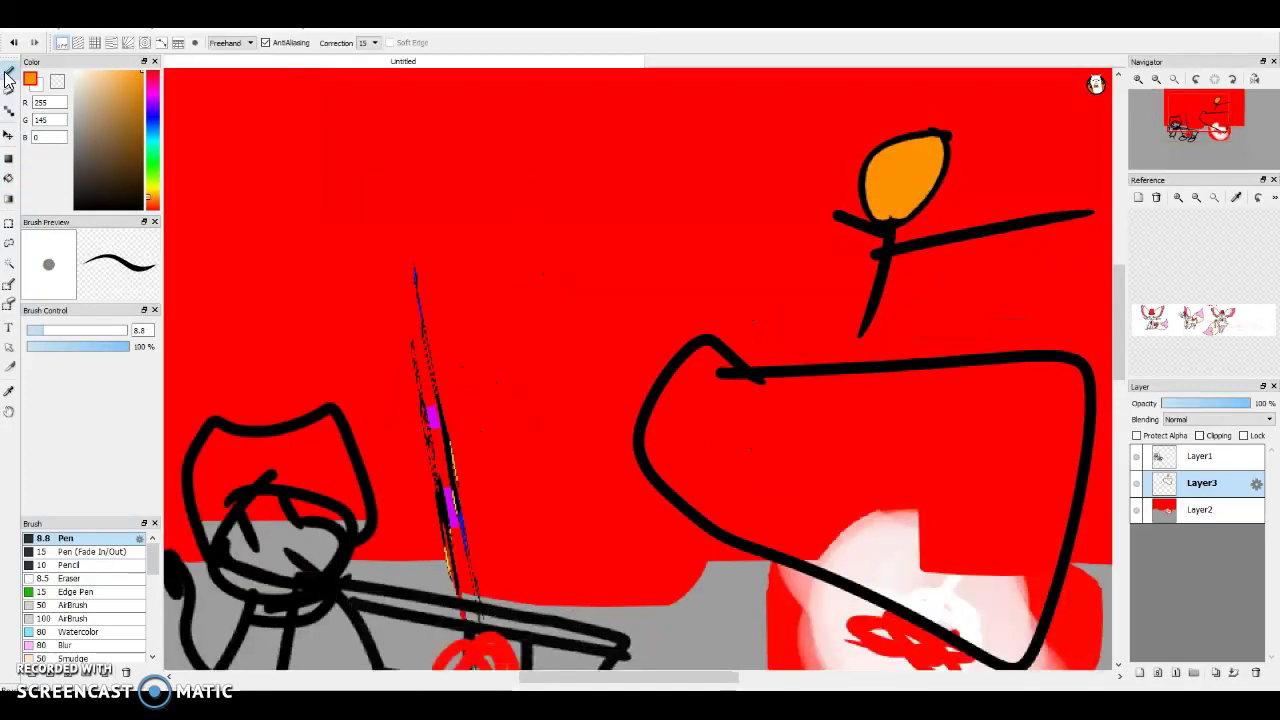
left_click(153, 118)
left_click(898, 240)
mouse_move(900, 240)
left_mouse_down()
mouse_move(965, 268)
mouse_move(1030, 230)
left_mouse_up()
mouse_move(918, 274)
left_mouse_down()
mouse_move(840, 333)
mouse_move(850, 356)
left_mouse_up()
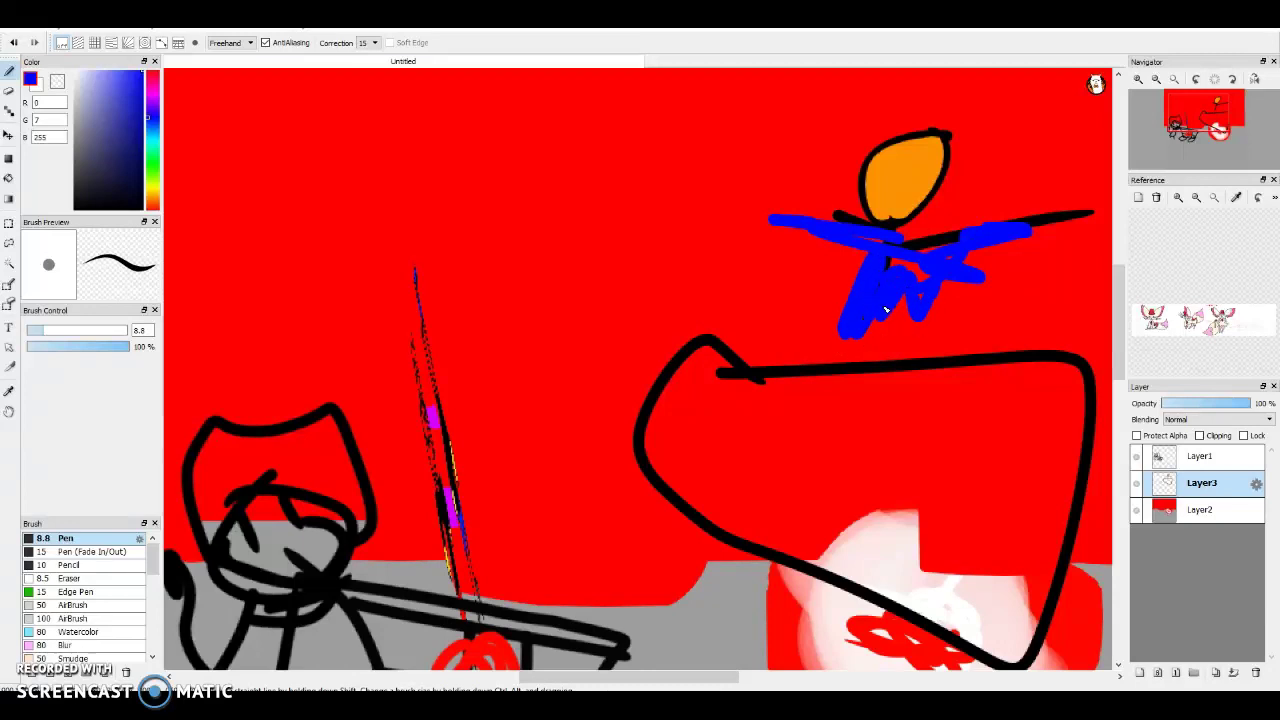
Scribble yellow hair on the stick figure's head and add black eyes and a smile
left_click(152, 188)
mouse_move(858, 148)
left_mouse_down()
mouse_move(874, 94)
mouse_move(923, 119)
mouse_move(878, 137)
mouse_move(930, 177)
mouse_move(977, 135)
mouse_move(855, 117)
left_mouse_up()
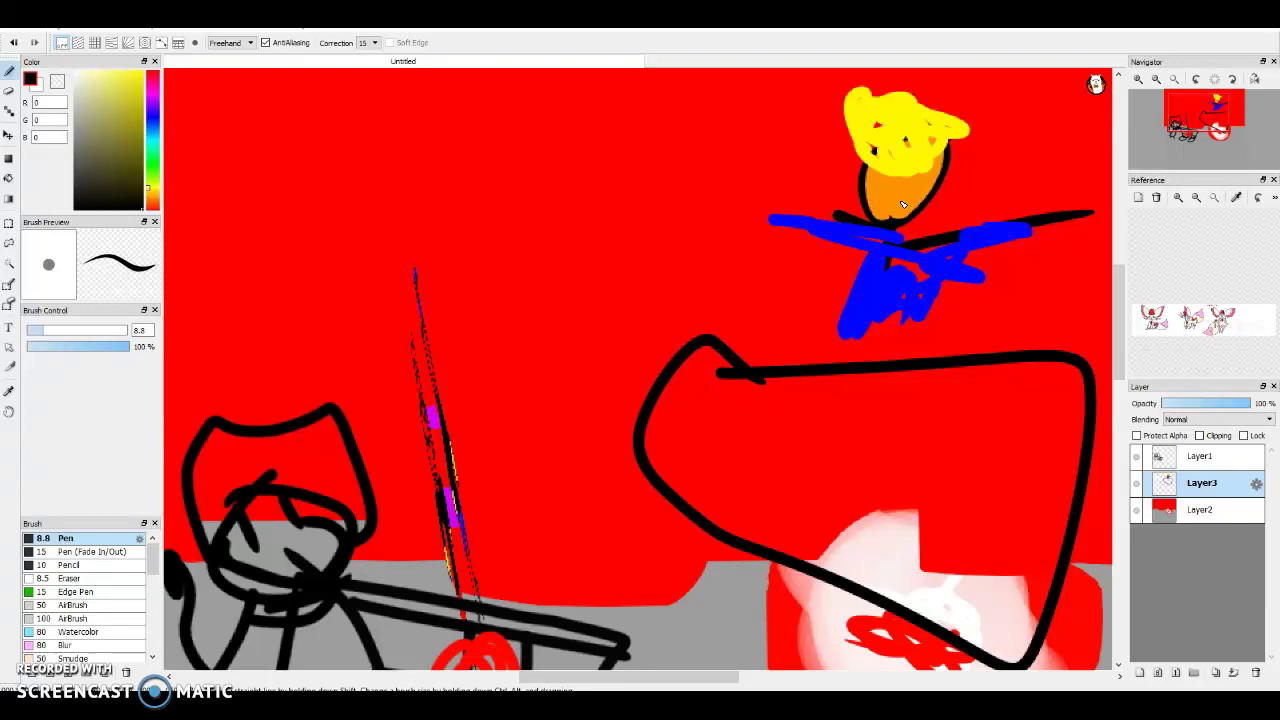
scroll(887, 172, "up", 1)
left_click(877, 172)
mouse_move(856, 200)
left_mouse_down()
mouse_move(905, 228)
mouse_move(918, 192)
left_mouse_up()
Draw a black frame around the stick figure's torso and a curved line beside it, both joined to the large outline
scroll(916, 233, "down", 2)
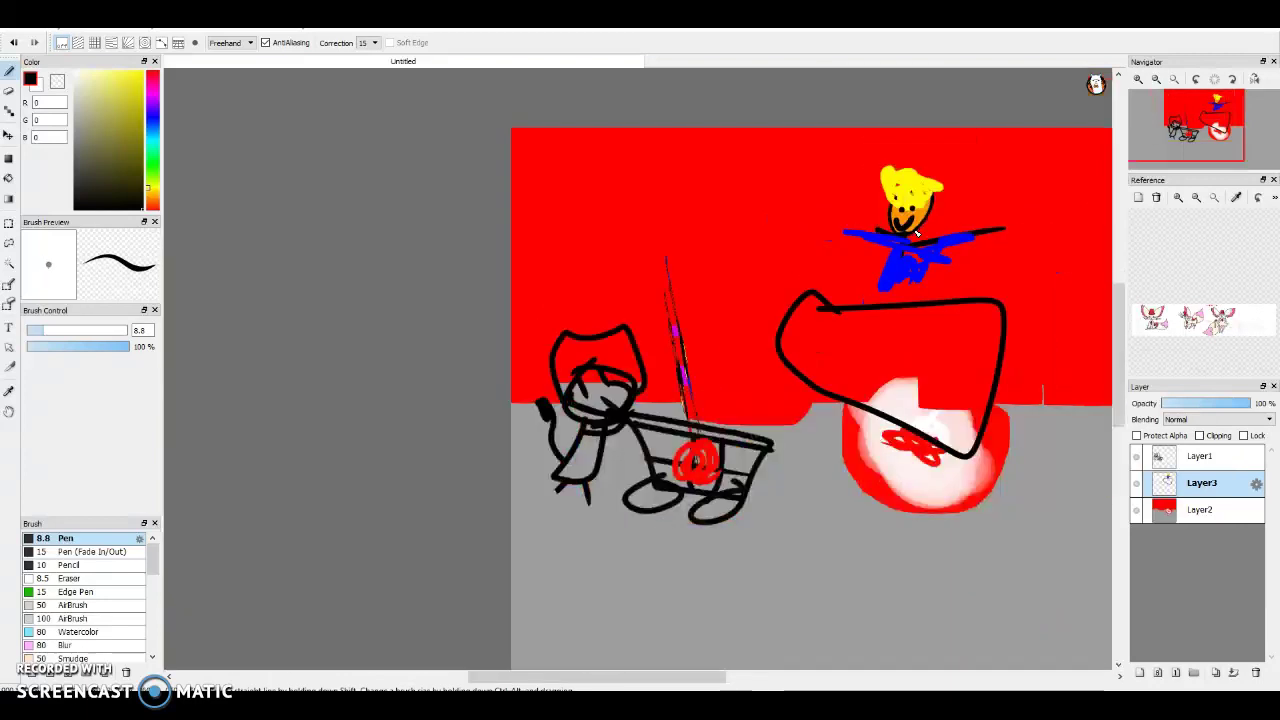
scroll(871, 352, "up", 1)
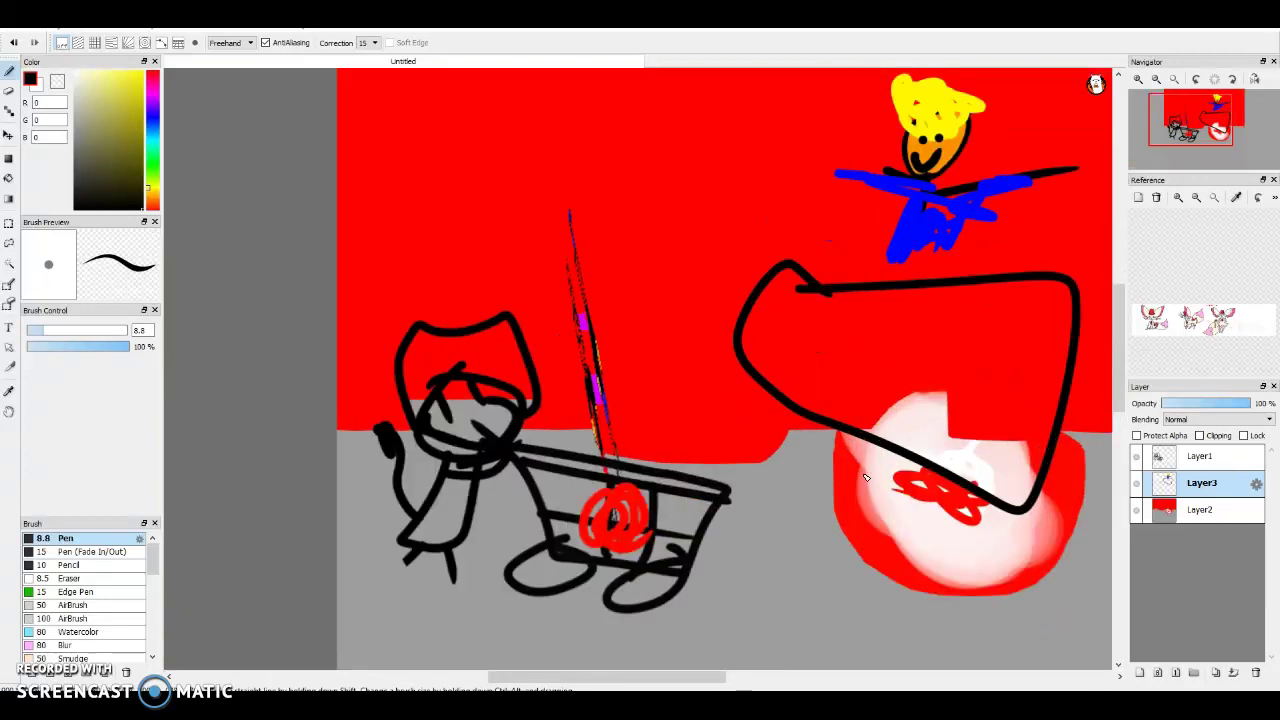
mouse_move(868, 280)
left_mouse_down()
mouse_move(932, 184)
mouse_move(946, 290)
left_mouse_up()
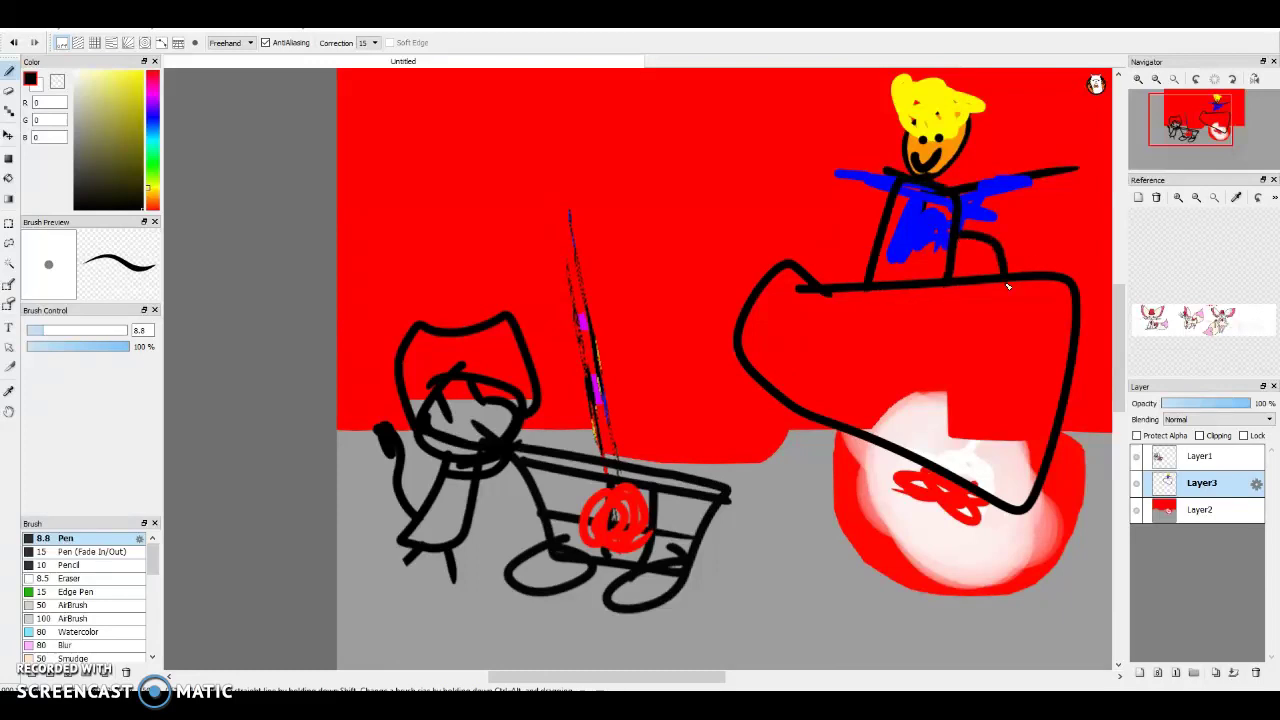
scroll(1008, 287, "down", 1)
scroll(920, 262, "up", 1)
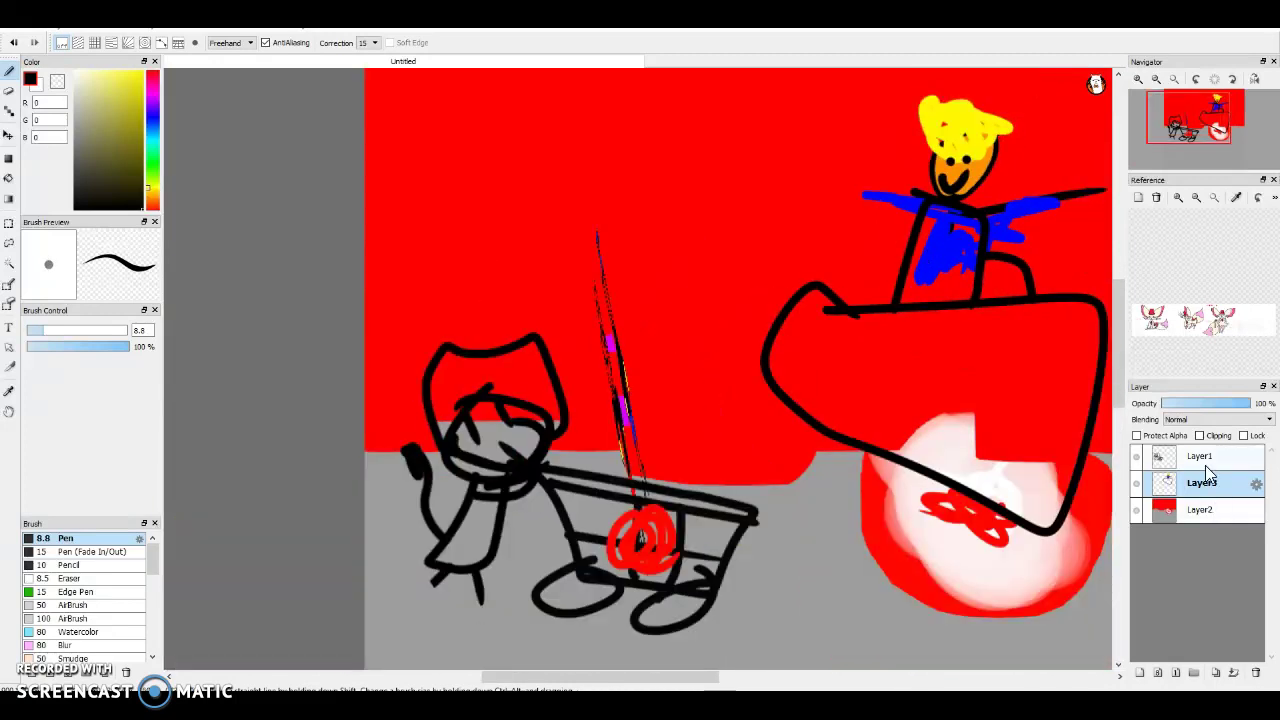
left_click(1201, 462)
key("ctrl+t")
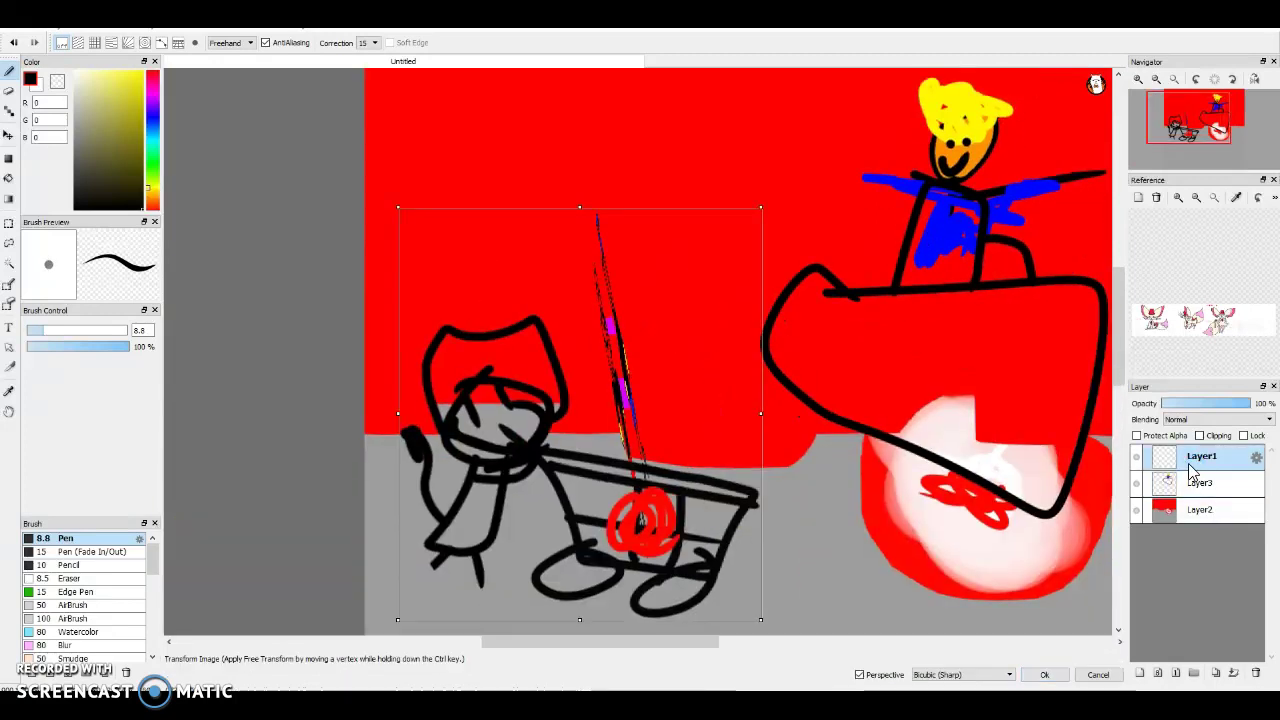
left_click_drag(660, 134, 564, 192)
mouse_move(665, 581)
left_mouse_down()
mouse_move(840, 476)
mouse_move(877, 473)
mouse_move(848, 438)
mouse_move(797, 420)
mouse_move(834, 457)
mouse_move(650, 482)
mouse_move(796, 460)
mouse_move(826, 430)
mouse_move(800, 457)
mouse_move(812, 500)
mouse_move(768, 588)
mouse_move(765, 714)
mouse_move(774, 455)
left_mouse_up()
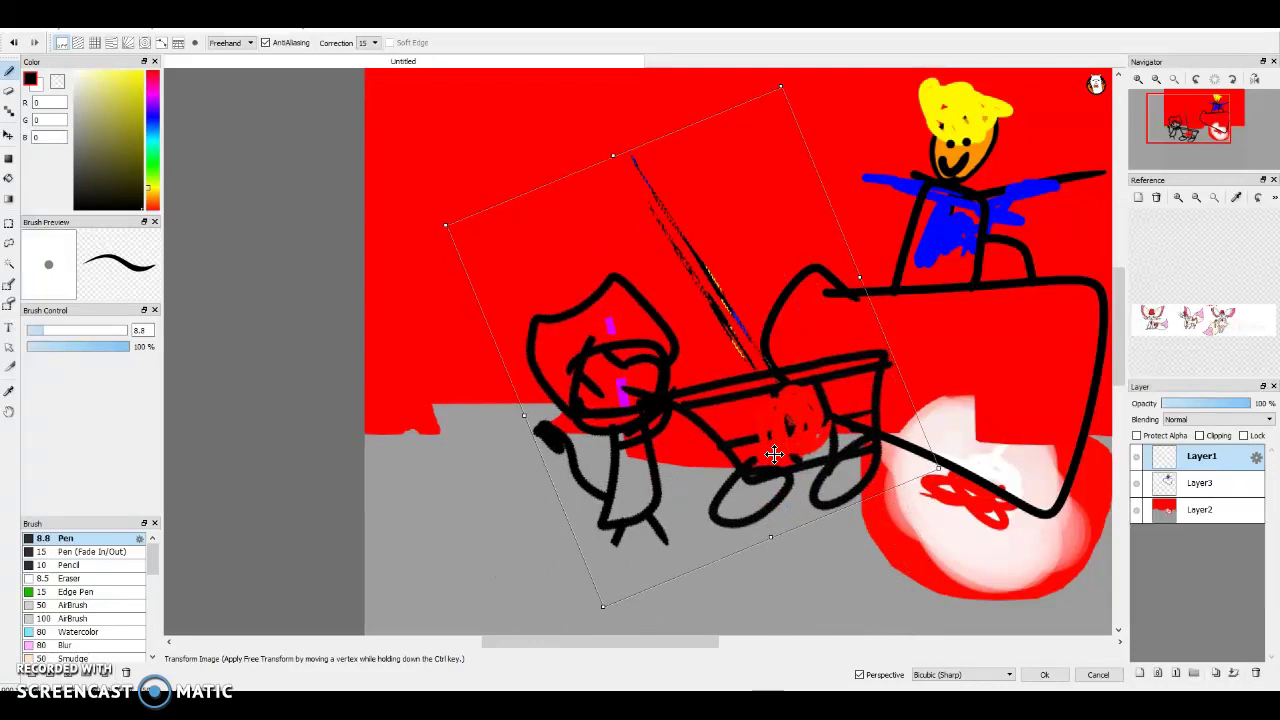
mouse_move(774, 455)
left_mouse_down()
mouse_move(1131, 377)
mouse_move(11, 561)
left_mouse_up()
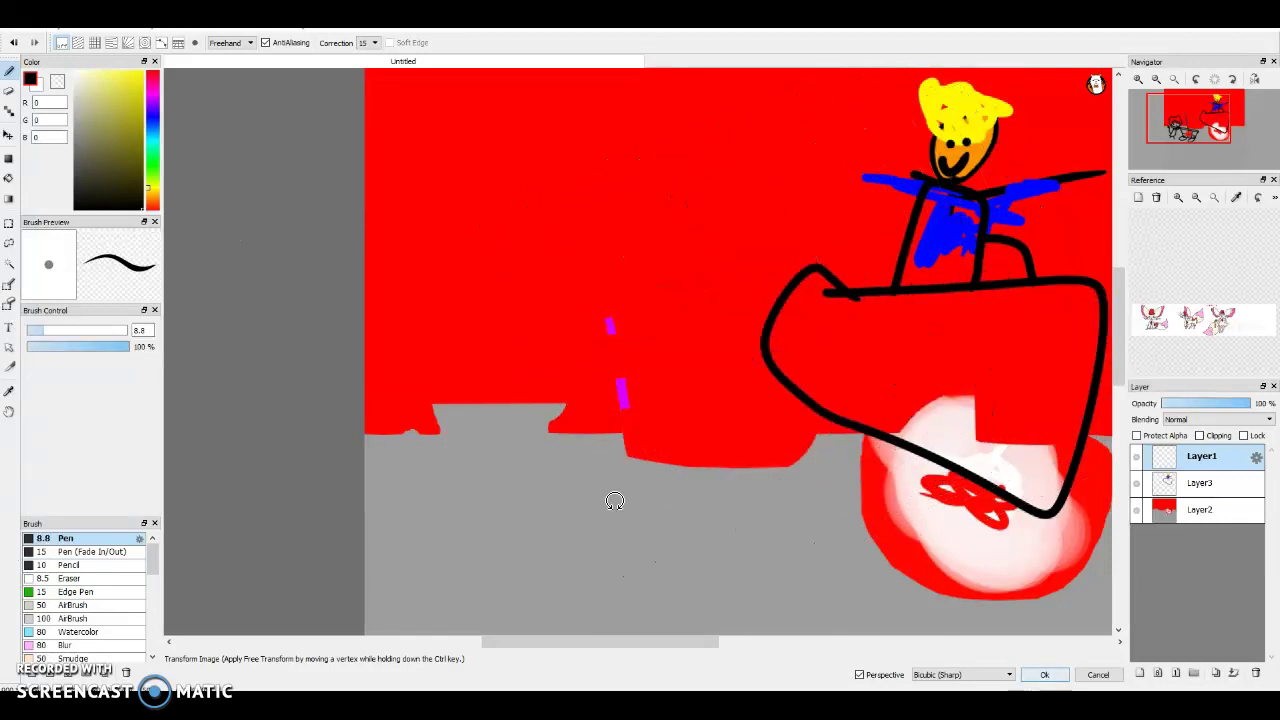
left_click(1098, 675)
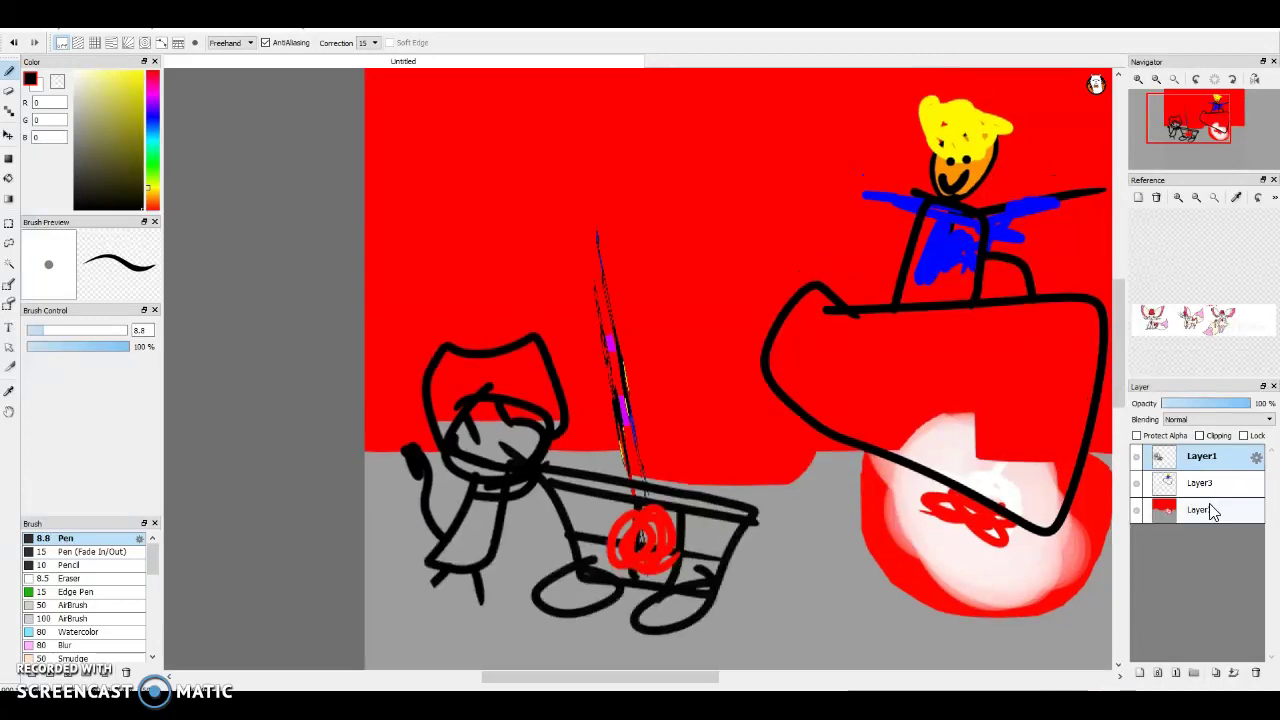
Delete Layer3 with the stick figure drawing and Layer2 with the red and gray background
left_click(1197, 494)
left_click(1257, 672)
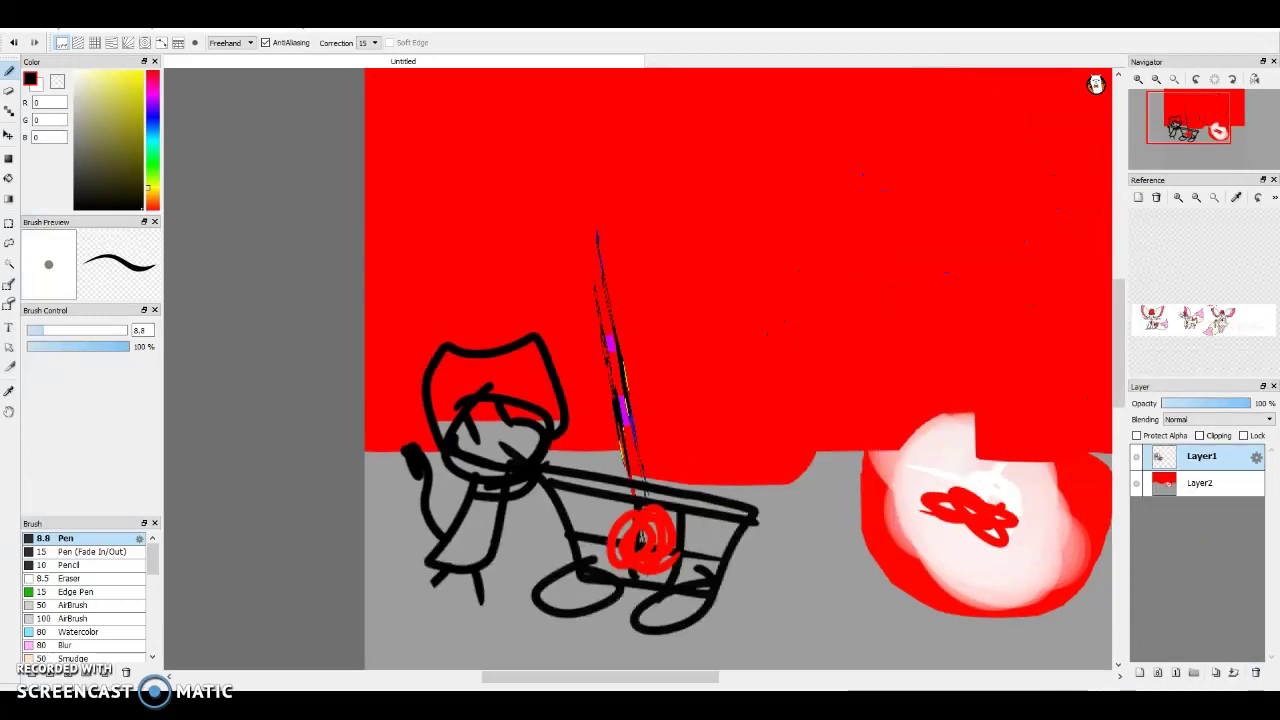
left_click(1200, 488)
left_click(1257, 672)
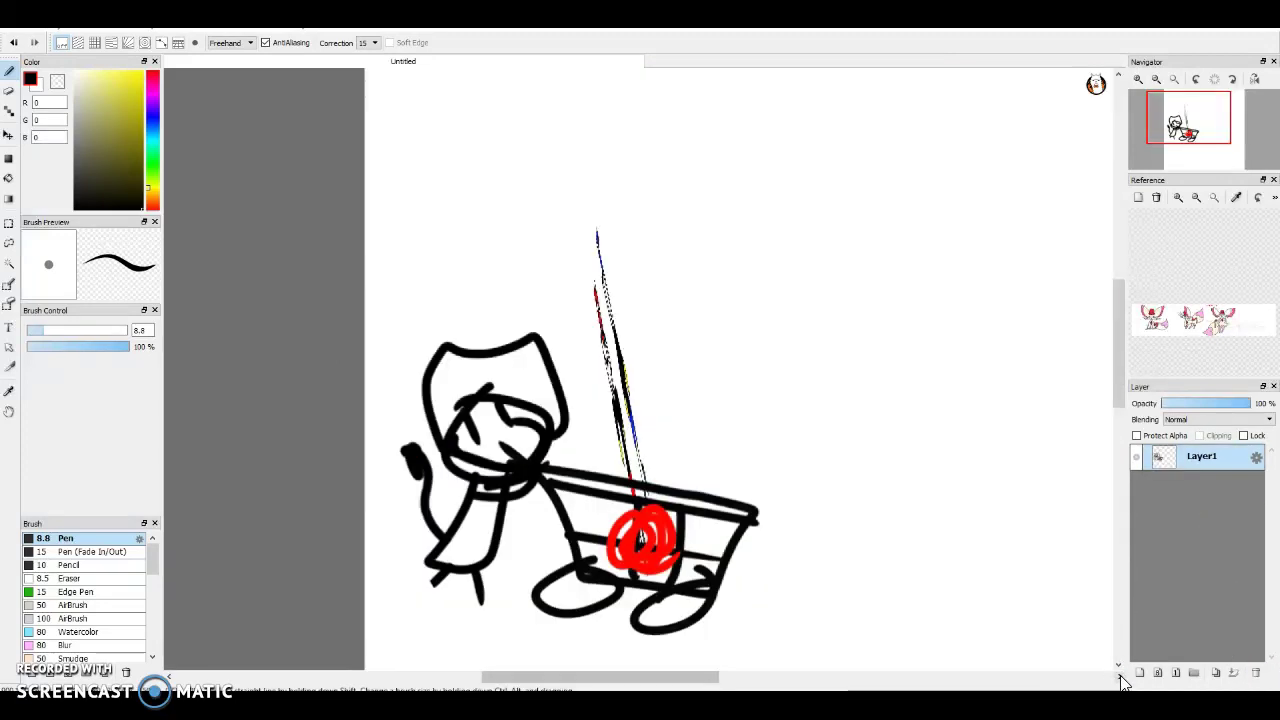
Transform the hooded figure and cart drawing, moving it slightly toward the lower right of the canvas
key("ctrl+t")
scroll(770, 610, "down", 1)
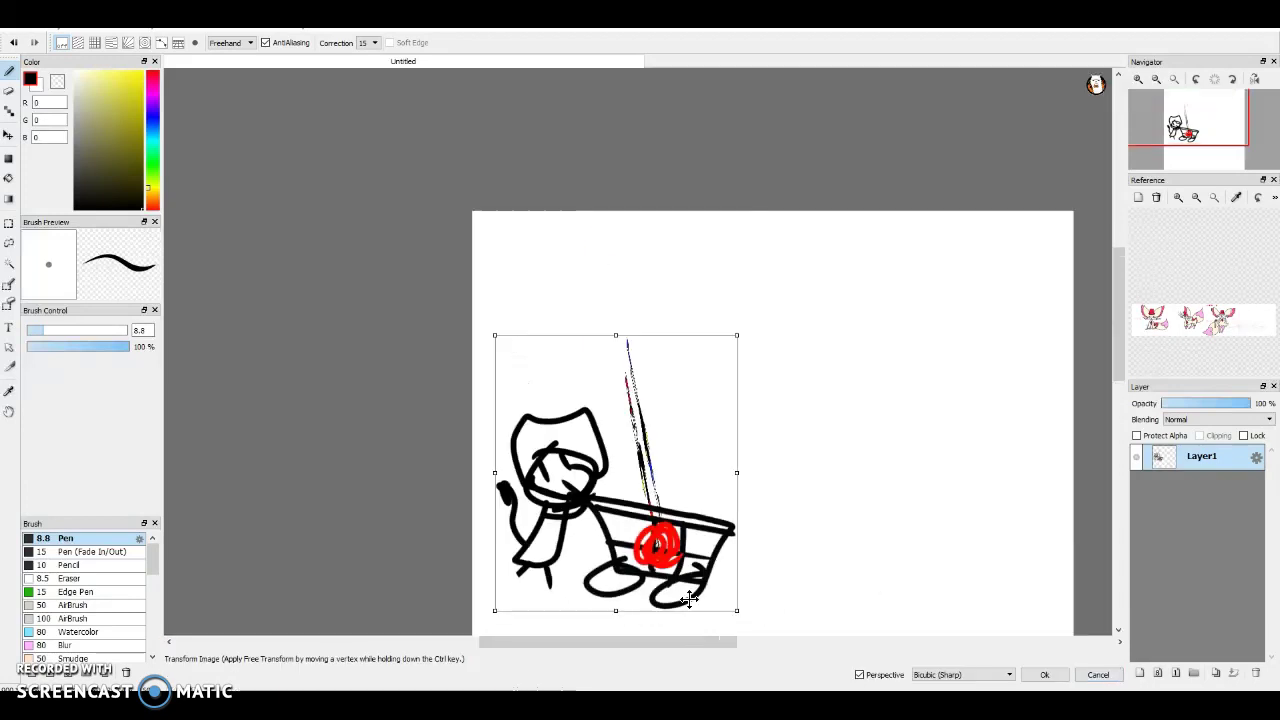
mouse_move(704, 441)
left_mouse_down()
mouse_move(822, 446)
mouse_move(686, 480)
mouse_move(733, 474)
left_mouse_up()
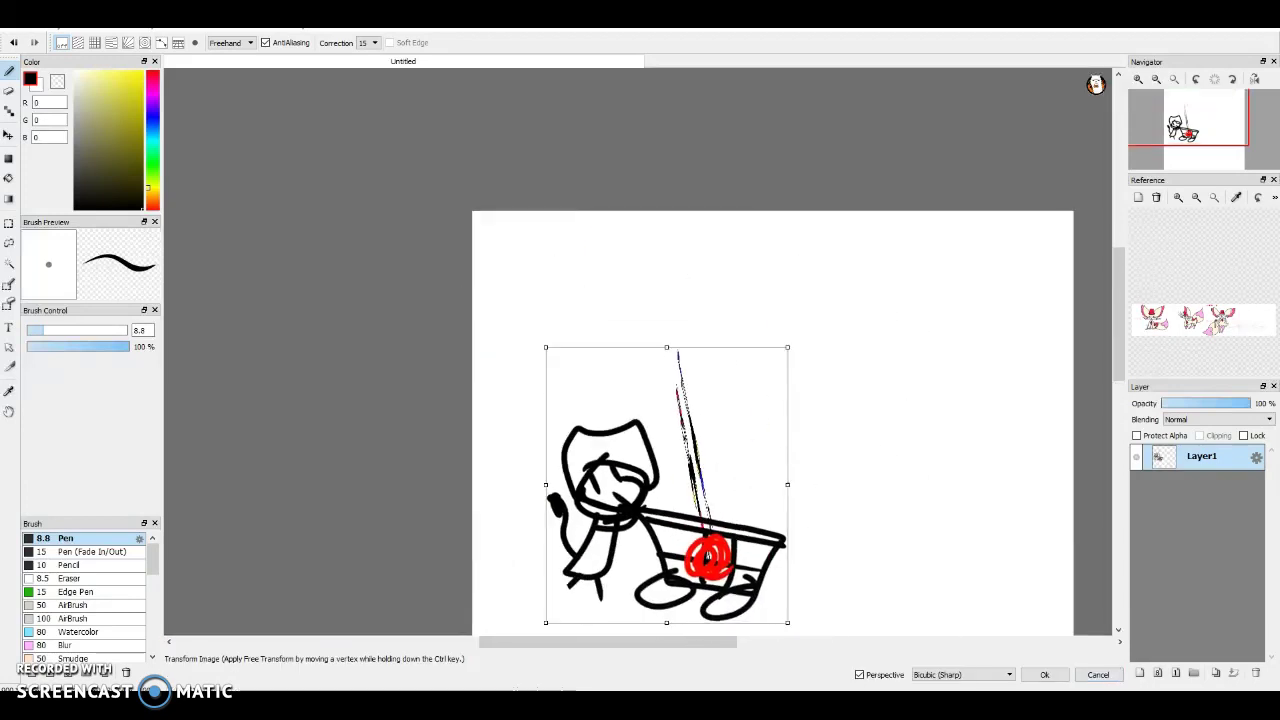
left_click(1047, 676)
Draw a large black character outline with two rounded loops along the canvas's right side, beside the cart
scroll(968, 410, "up", 2)
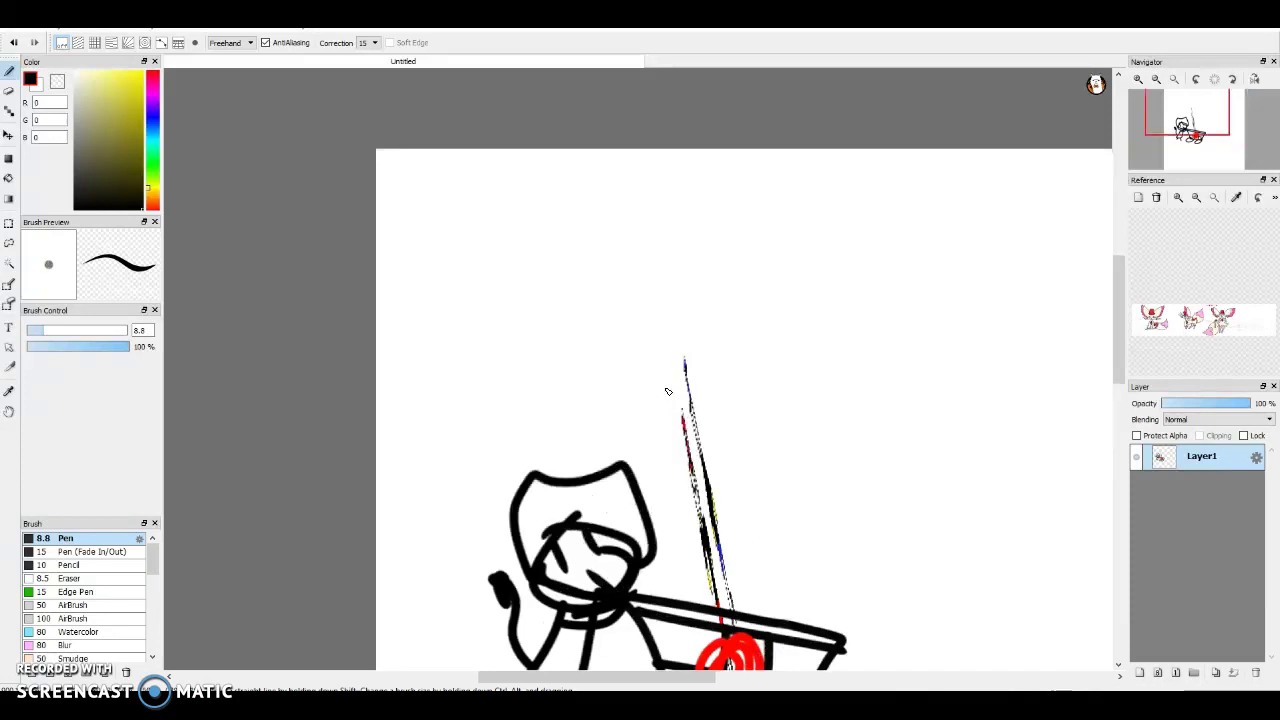
scroll(968, 410, "down", 1)
left_click_drag(1120, 289, 1120, 319)
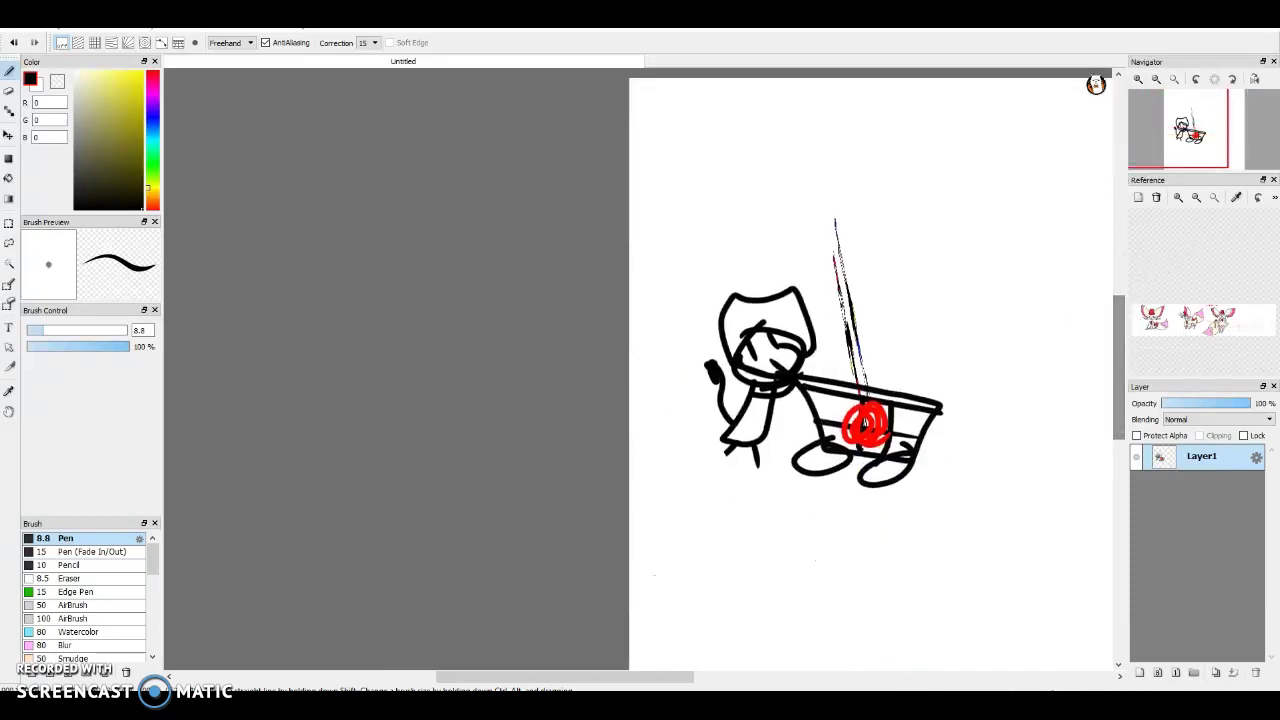
left_click_drag(655, 688, 733, 688)
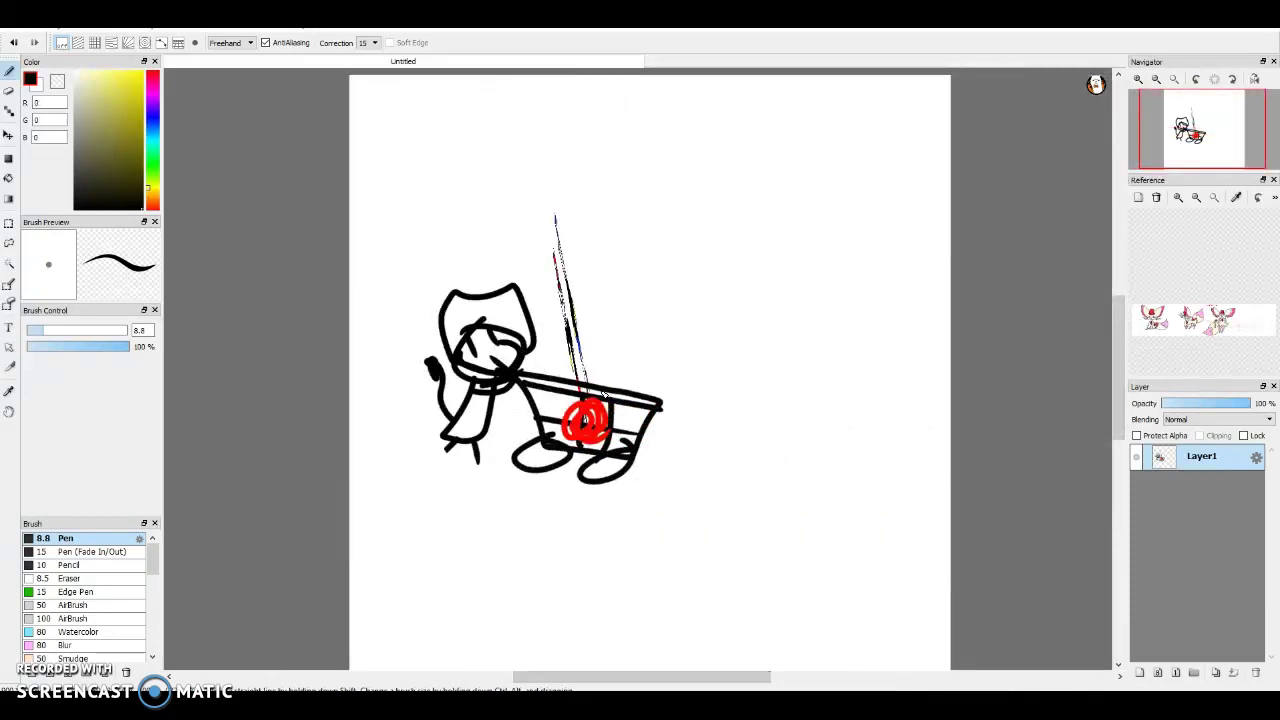
scroll(817, 204, "up", 1)
scroll(716, 320, "down", 1)
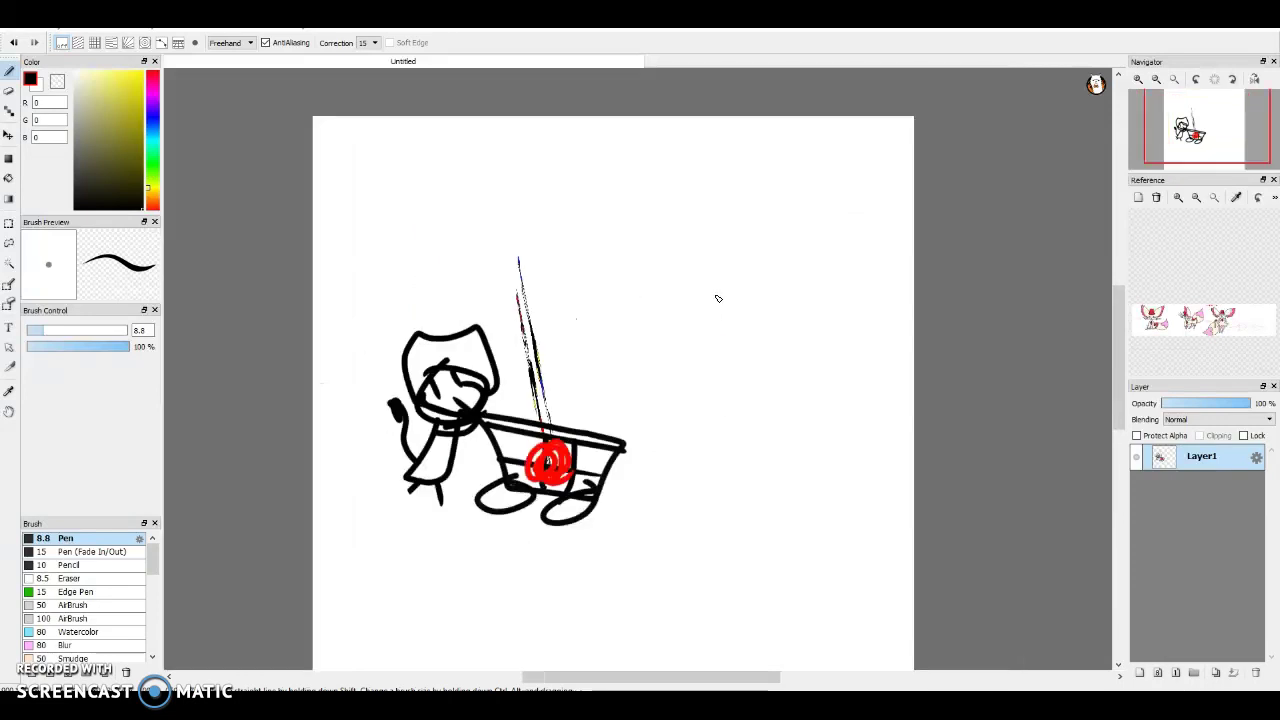
mouse_move(662, 370)
left_mouse_down()
mouse_move(832, 161)
mouse_move(986, 283)
mouse_move(648, 591)
mouse_move(687, 446)
mouse_move(660, 372)
left_mouse_up()
mouse_move(688, 328)
left_mouse_down()
mouse_move(612, 376)
mouse_move(682, 428)
mouse_move(660, 326)
left_mouse_up()
mouse_move(742, 135)
left_mouse_down()
mouse_move(729, 148)
mouse_move(775, 148)
mouse_move(666, 170)
left_mouse_up()
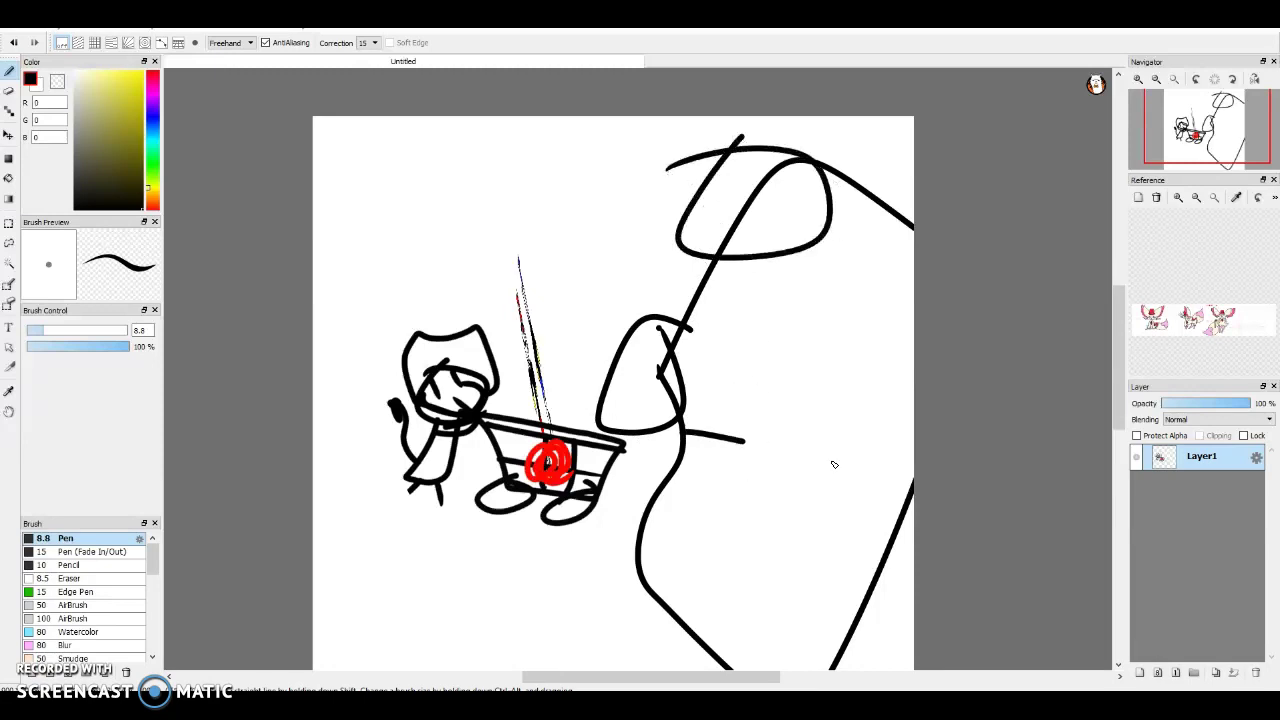
Draw a line across the large outline's lower part and fill the area below it with dense black scribbles
left_click_drag(834, 464, 930, 541)
left_click_drag(789, 525, 800, 538)
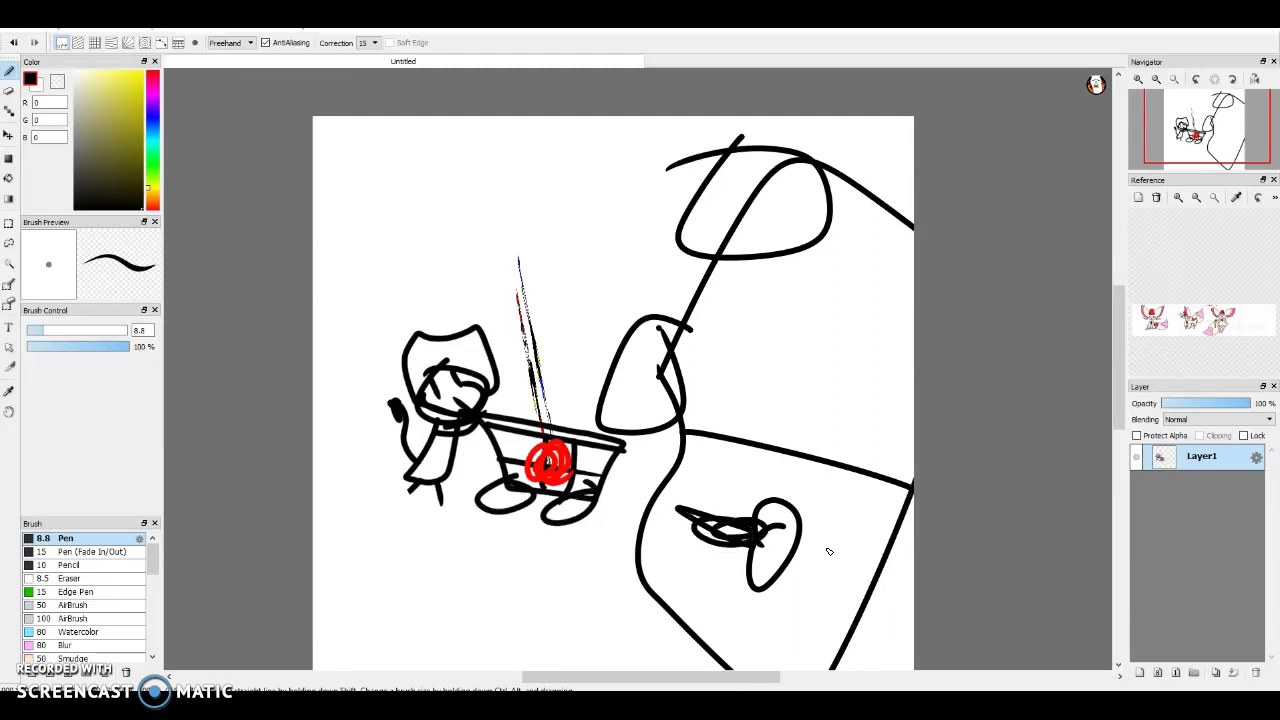
mouse_move(857, 577)
left_mouse_down()
mouse_move(720, 592)
mouse_move(732, 530)
mouse_move(900, 560)
mouse_move(770, 480)
left_mouse_up()
mouse_move(659, 610)
left_mouse_down()
mouse_move(810, 535)
mouse_move(786, 606)
mouse_move(594, 606)
mouse_move(833, 651)
mouse_move(765, 470)
mouse_move(890, 665)
mouse_move(912, 670)
left_mouse_up()
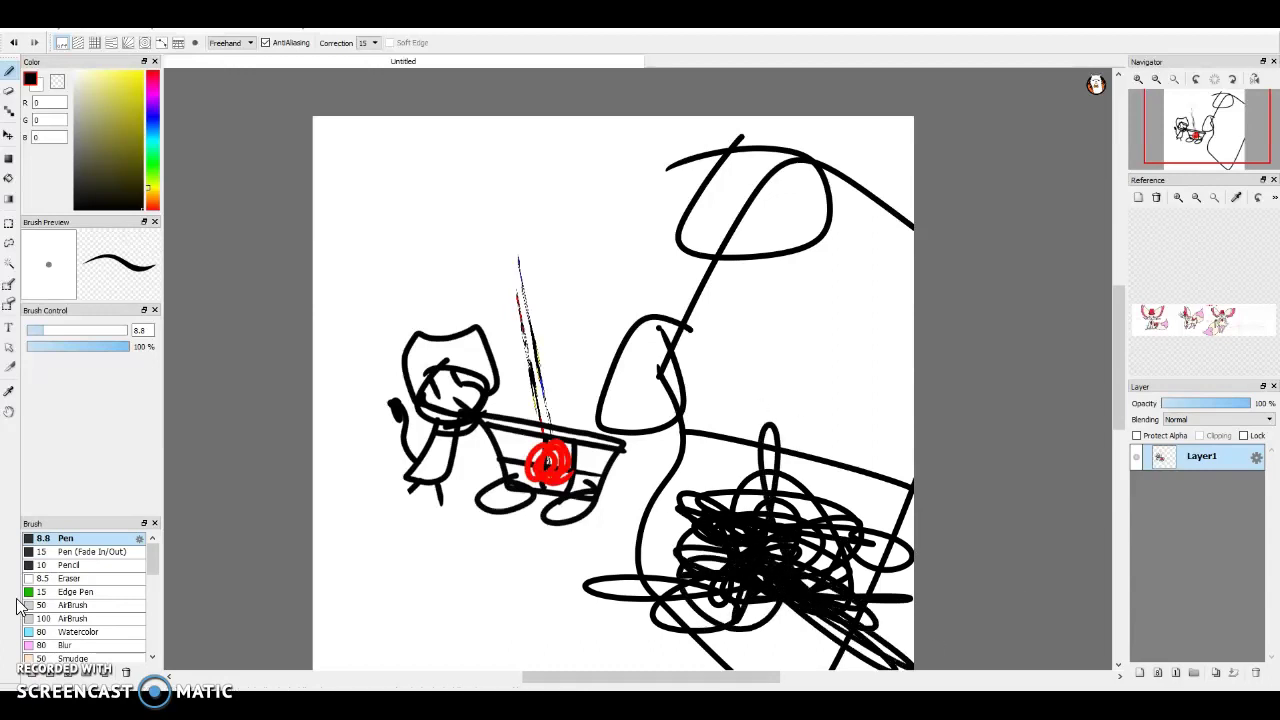
Darken the scribbled area with black using the AirBrush at size 1000
left_click(78, 618)
left_click(127, 330)
mouse_move(790, 520)
left_mouse_down()
mouse_move(775, 540)
mouse_move(785, 527)
left_mouse_up()
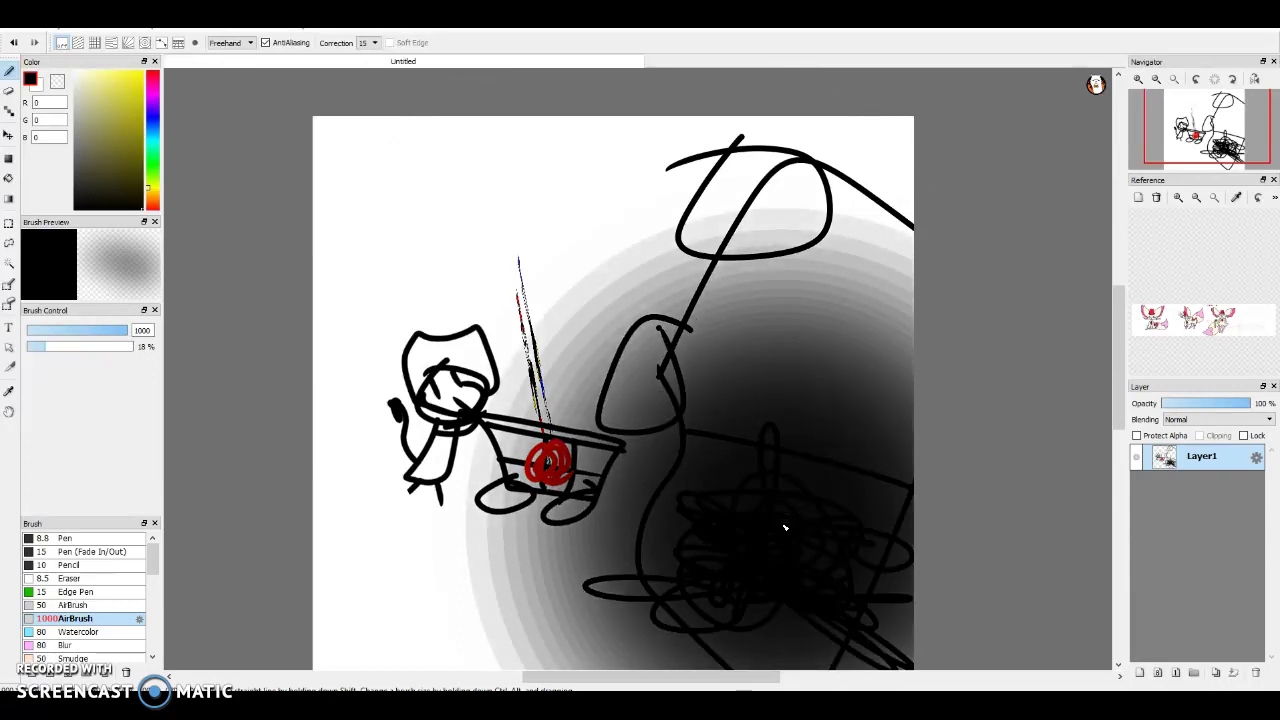
Select the hooded figure and cart with a freehand lasso and try to move them up and to the left
left_click(9, 243)
left_click_drag(380, 262, 412, 588)
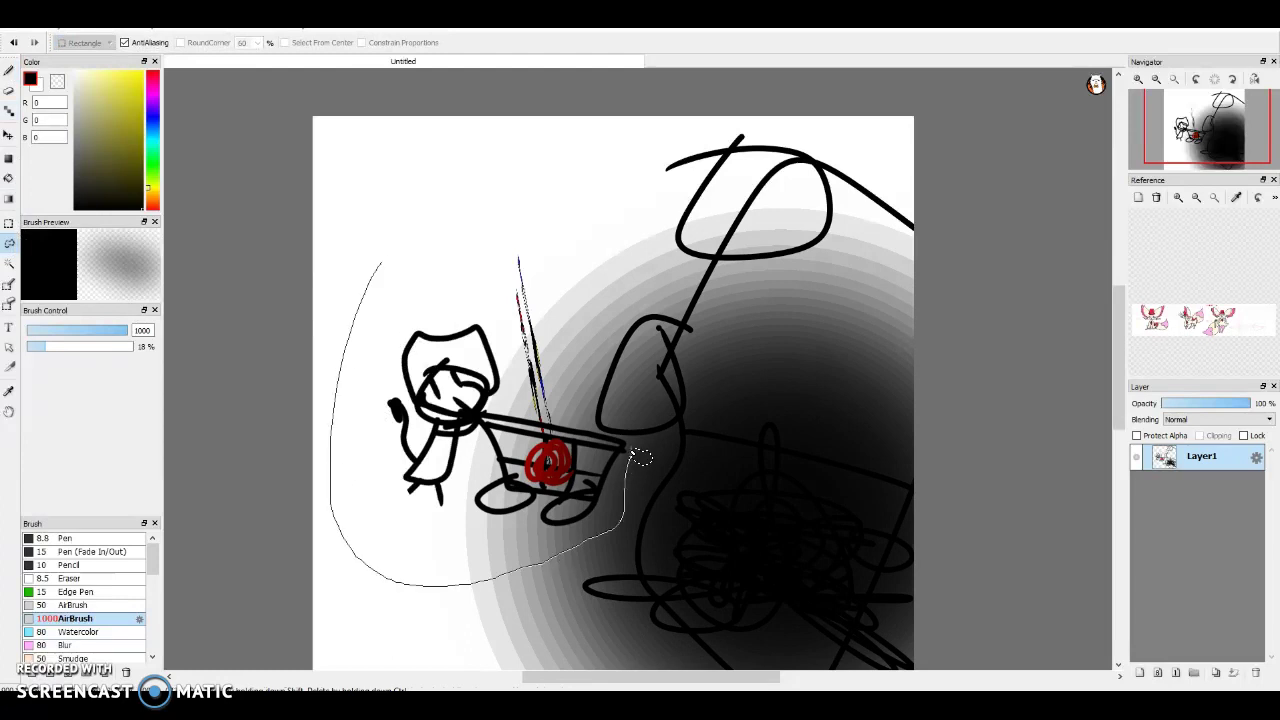
left_click_drag(409, 243, 315, 322)
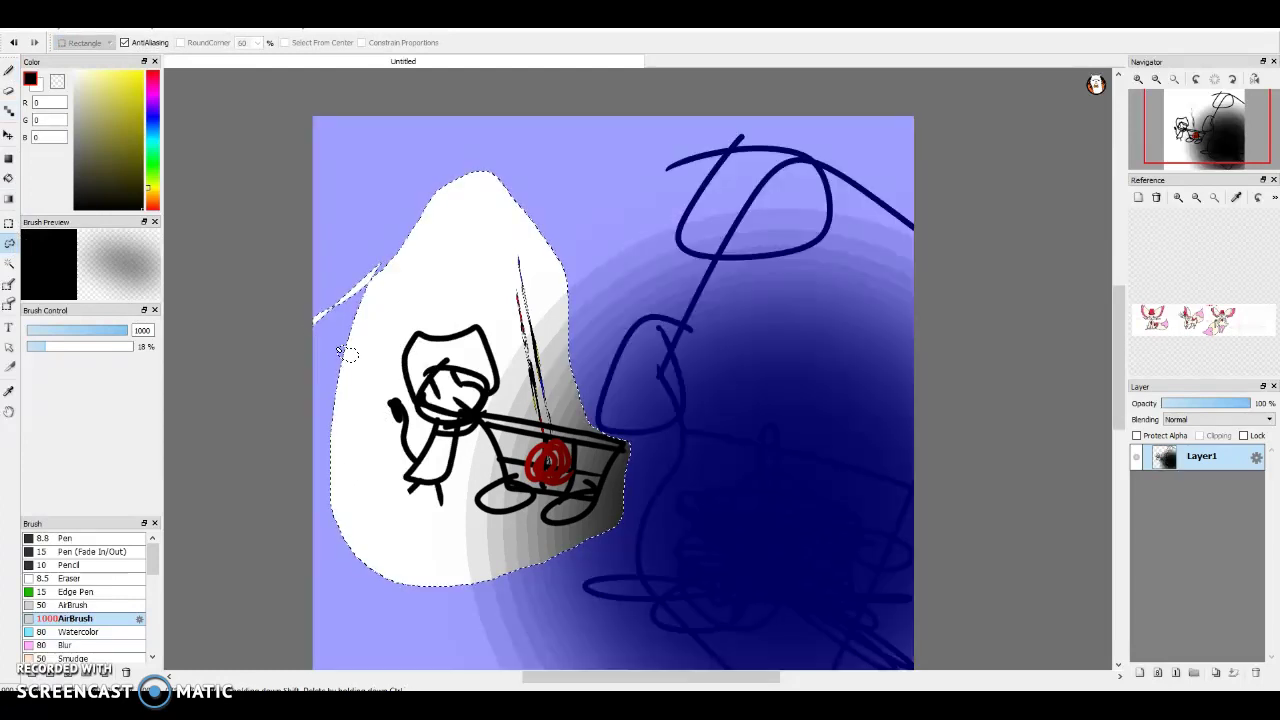
key("ctrl+t")
left_click_drag(566, 274, 527, 300)
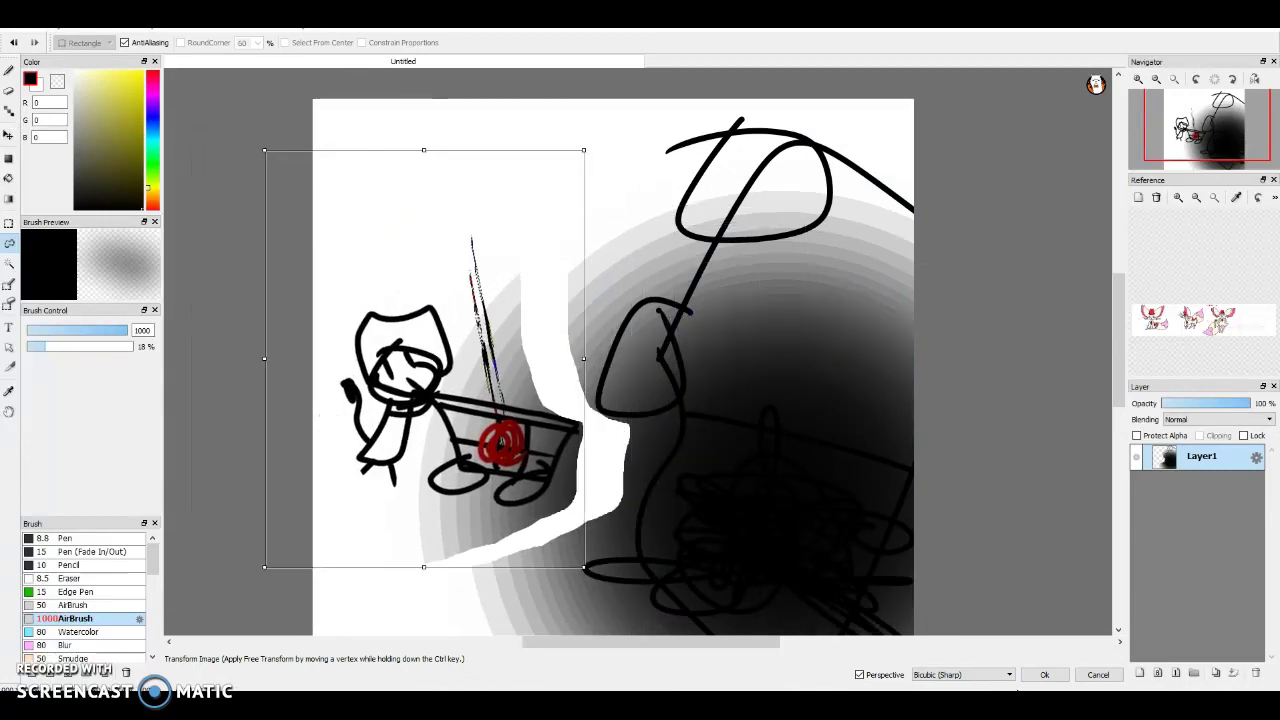
left_click(1084, 678)
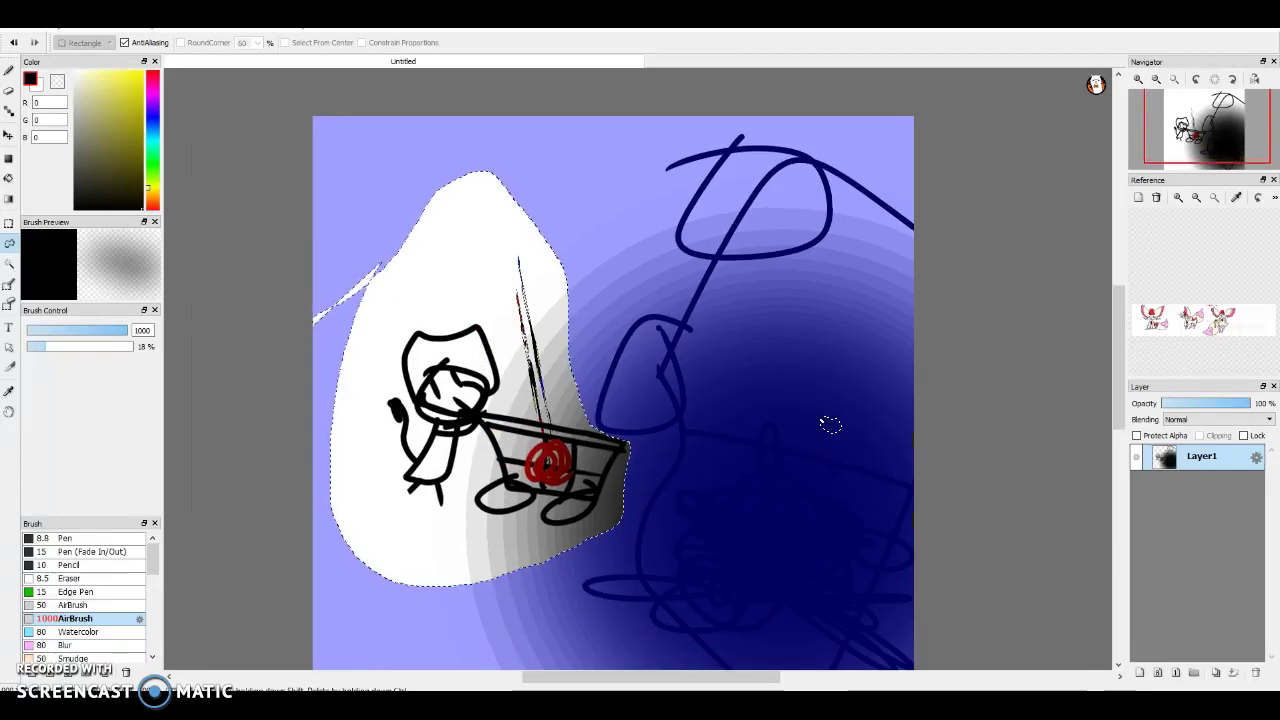
Clear the selection and undo the airbrush shading, scribbles and large outline beside the cart
key("ctrl+d")
key("x")
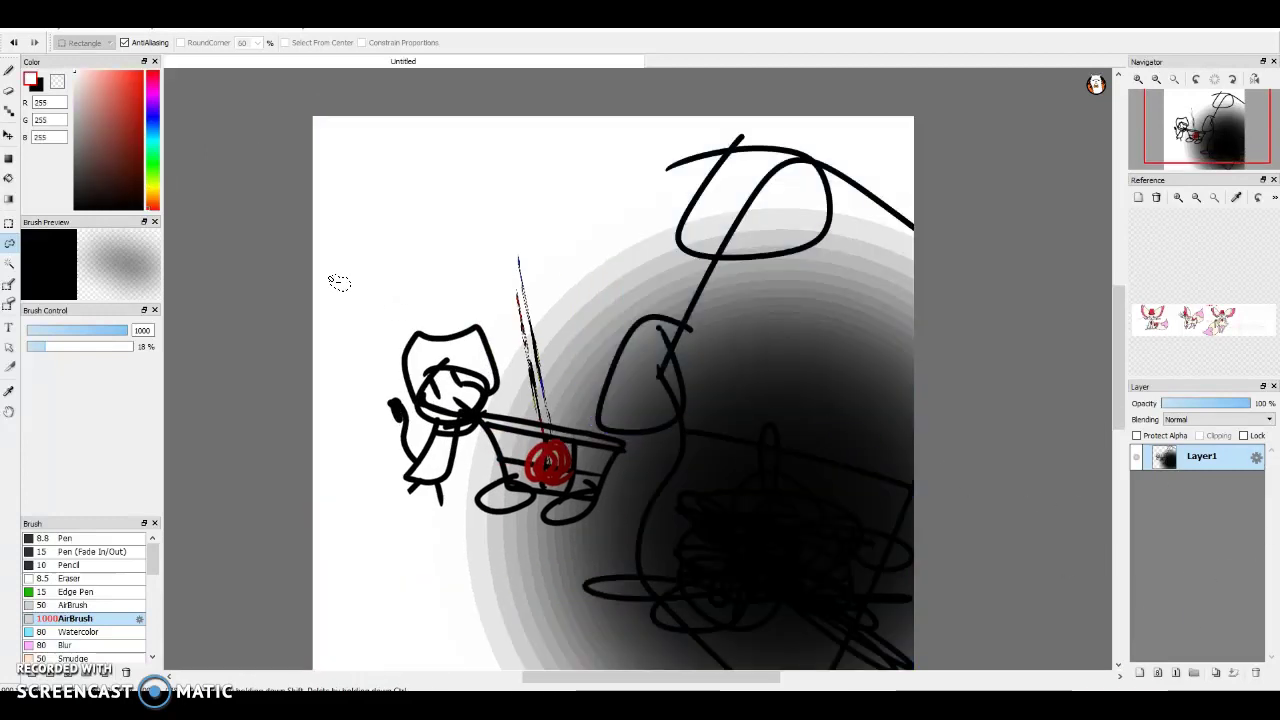
left_click_drag(659, 342, 670, 344)
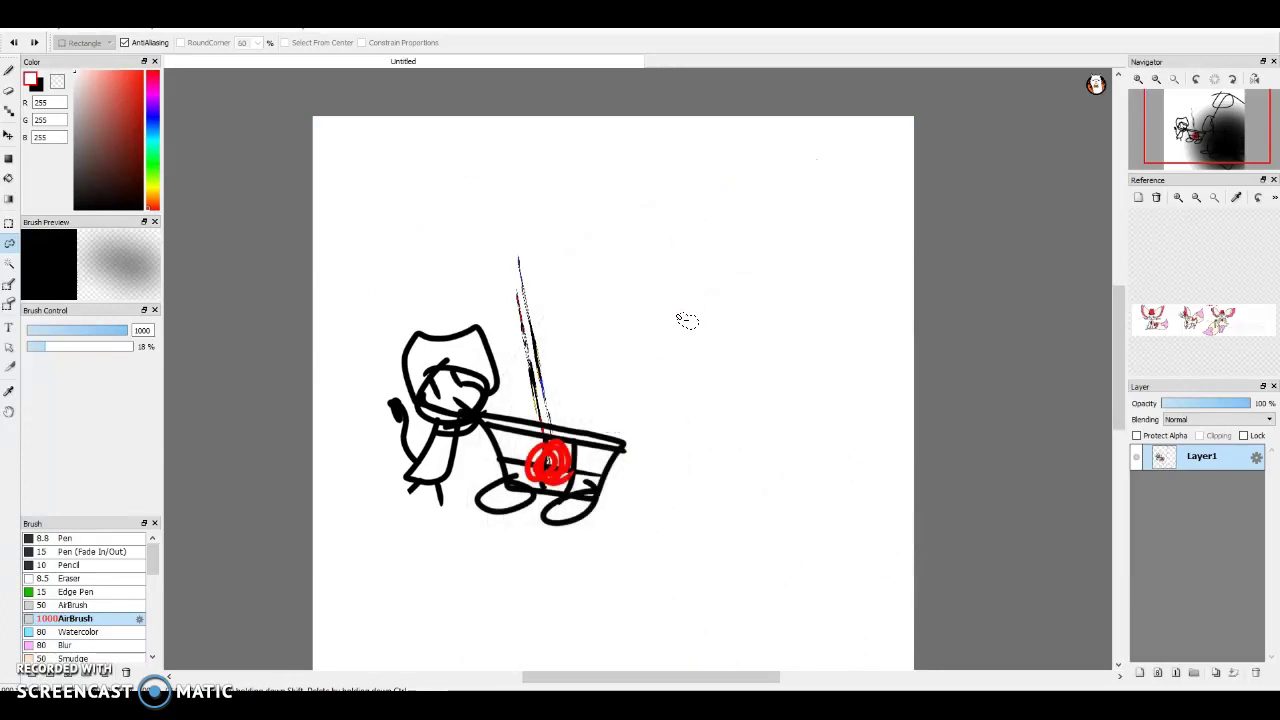
Move the hooded figure and cart drawing slightly up and to the right
key("ctrl+t")
mouse_move(479, 354)
left_mouse_down()
mouse_move(442, 436)
mouse_move(991, 563)
mouse_move(404, 156)
mouse_move(184, 198)
mouse_move(150, 330)
mouse_move(423, 309)
mouse_move(482, 342)
left_mouse_up()
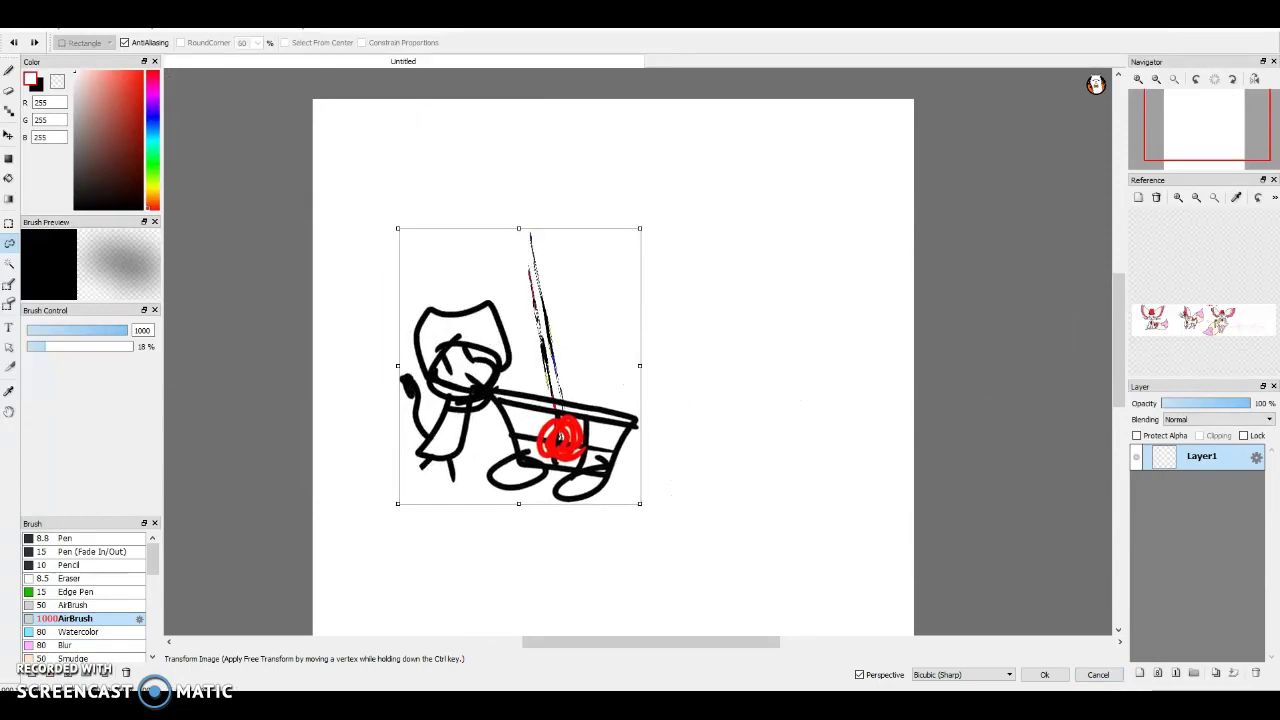
left_click(1050, 679)
Draw a square head with a brimmed hat in black beside the cart, using the 15 px Pen (Fade In/Out)
left_click(38, 84)
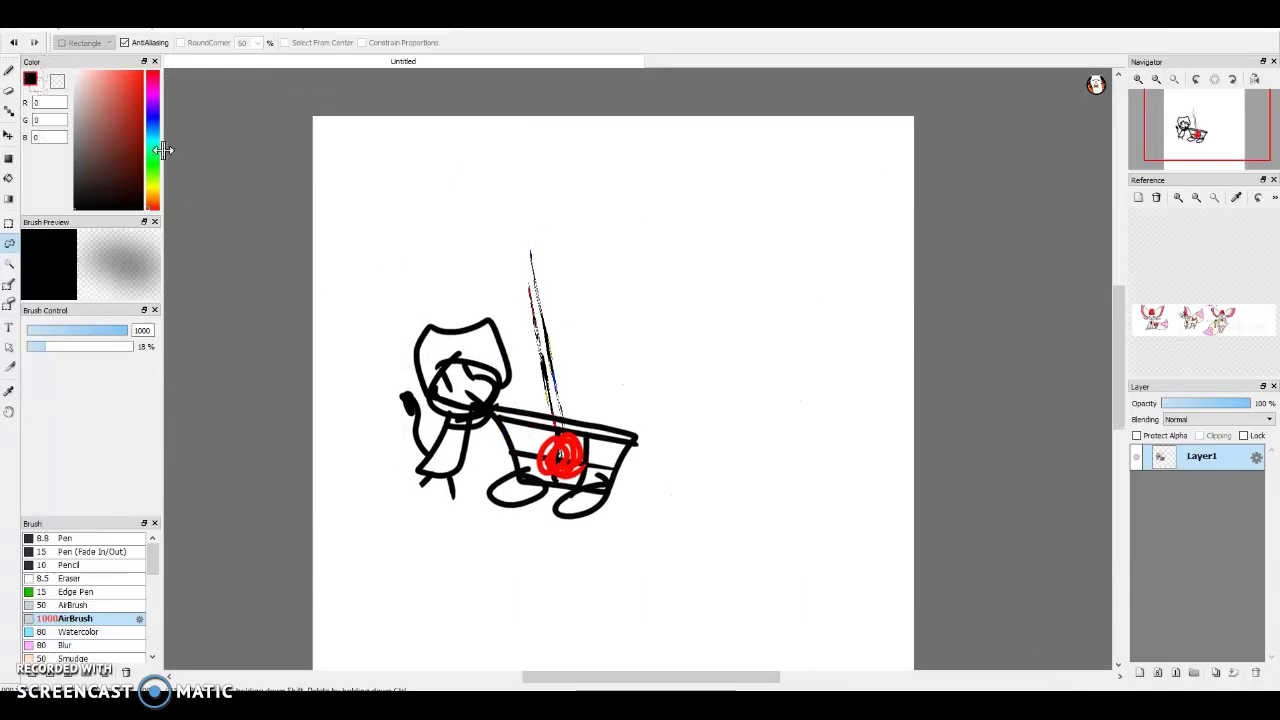
scroll(732, 184, "up", 1)
mouse_move(815, 183)
left_mouse_down()
mouse_move(798, 349)
mouse_move(916, 343)
left_mouse_up()
left_click_drag(725, 188, 724, 187)
left_click(556, 275)
left_click(8, 68)
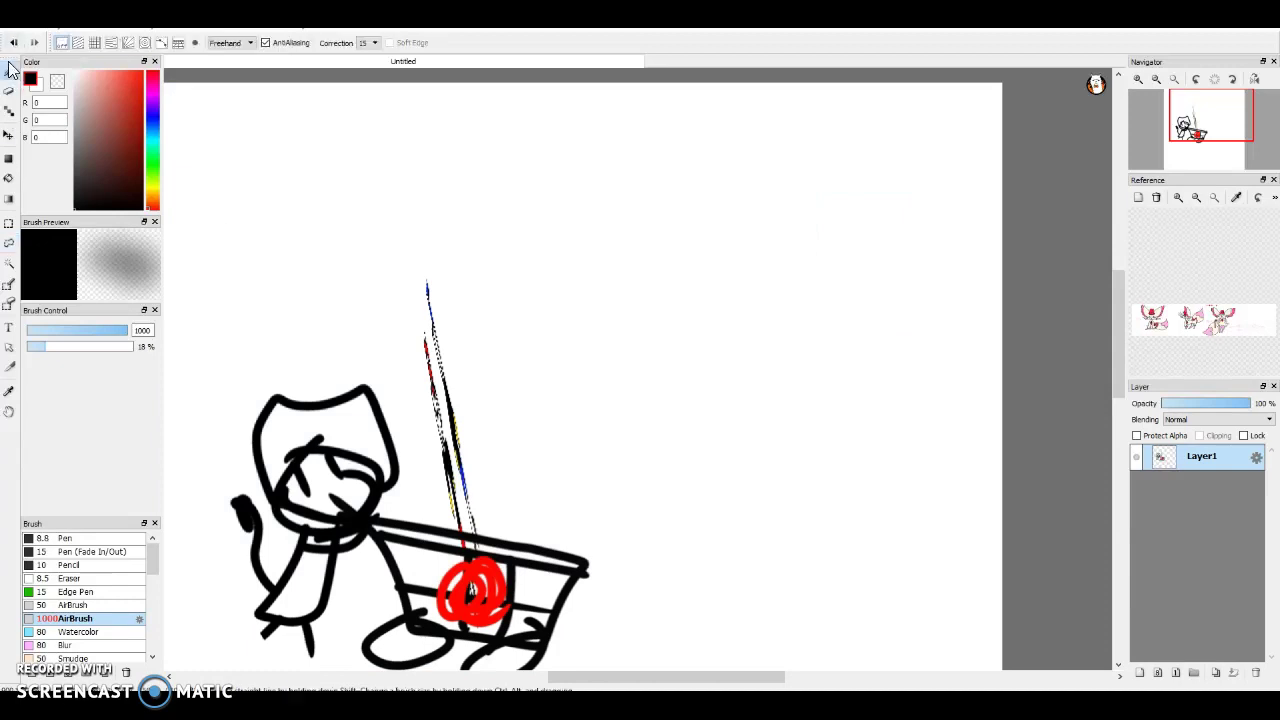
left_click(125, 552)
mouse_move(721, 204)
left_mouse_down()
mouse_move(709, 418)
mouse_move(854, 406)
mouse_move(890, 205)
mouse_move(708, 192)
mouse_move(725, 200)
mouse_move(730, 243)
mouse_move(750, 204)
mouse_move(678, 205)
mouse_move(803, 243)
mouse_move(887, 288)
mouse_move(964, 256)
mouse_move(795, 166)
mouse_move(729, 160)
left_mouse_up()
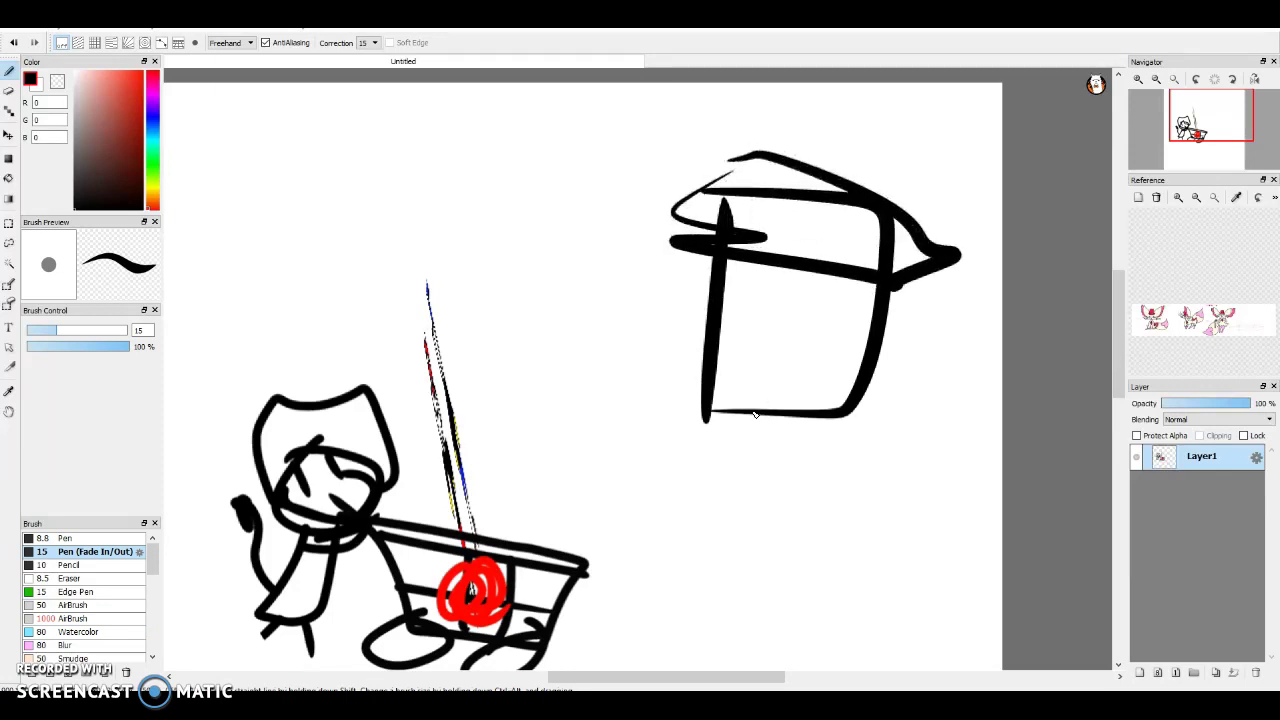
Draw the hatted character's face with two eyes, a curved nose, a smile and a frown line beneath it
left_click_drag(760, 335, 815, 344)
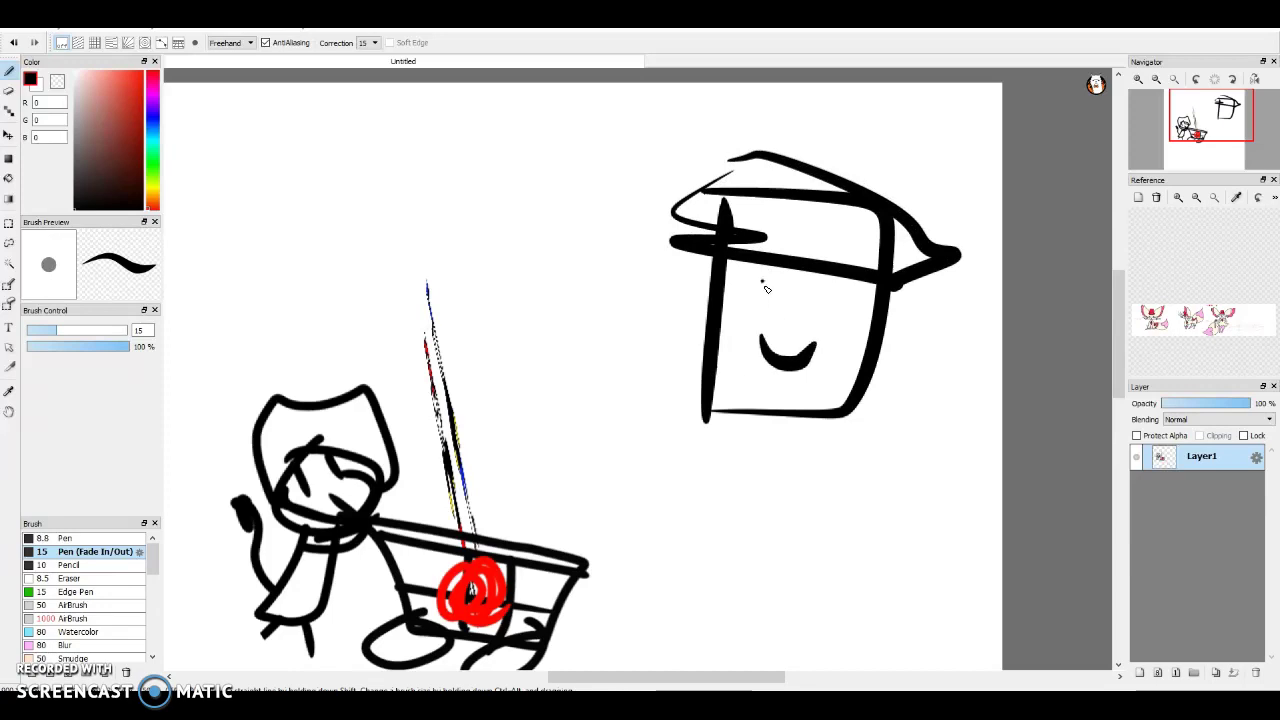
left_click_drag(834, 277, 831, 300)
scroll(757, 323, "up", 1)
left_click_drag(746, 403, 836, 421)
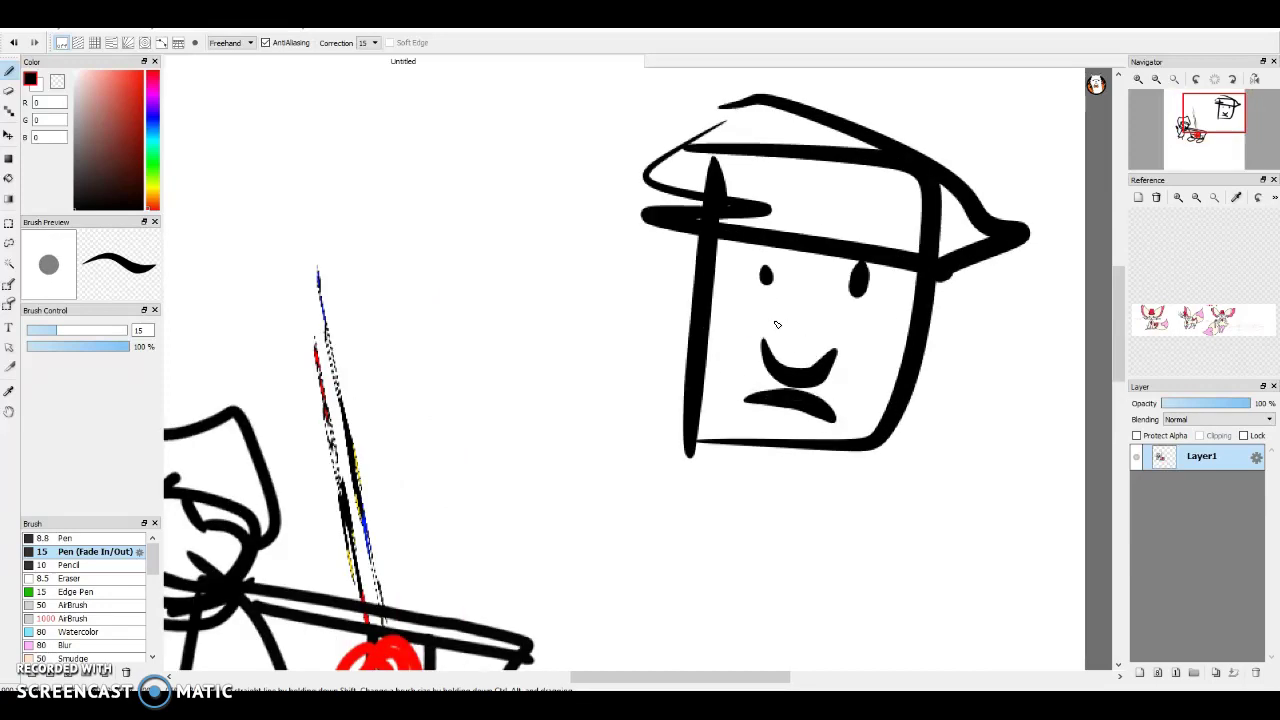
left_click_drag(776, 324, 818, 322)
Draw the hatted character's torso, both arms and two legs below the head
scroll(858, 405, "up", 1)
scroll(626, 413, "down", 1)
scroll(630, 420, "down", 3)
scroll(639, 442, "up", 3)
mouse_move(613, 424)
left_mouse_down()
mouse_move(791, 634)
mouse_move(855, 425)
left_mouse_up()
scroll(816, 465, "down", 2)
mouse_move(816, 465)
left_mouse_down()
mouse_move(835, 566)
mouse_move(800, 537)
left_mouse_up()
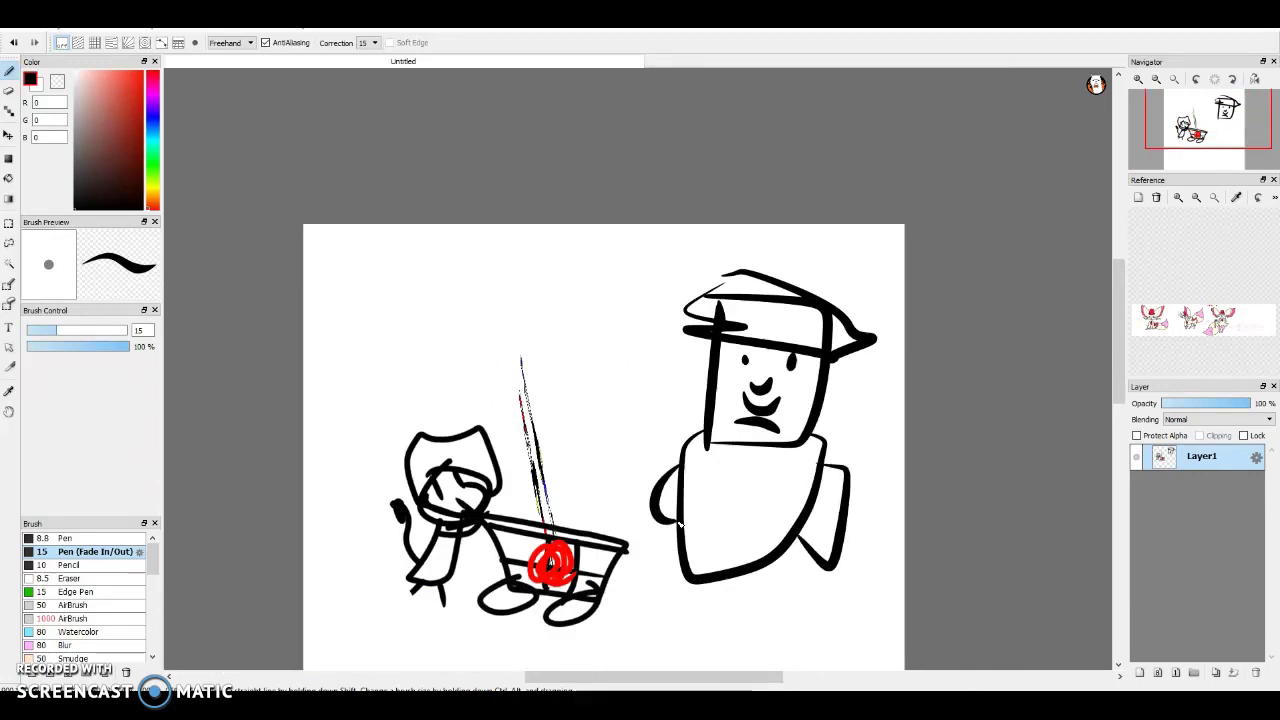
mouse_move(686, 586)
left_mouse_down()
mouse_move(719, 639)
mouse_move(762, 556)
mouse_move(773, 636)
mouse_move(805, 596)
mouse_move(793, 533)
left_mouse_up()
scroll(793, 535, "up", 1)
Fill the hatted character's torso with blue (0, 21, 255) using the Bucket tool
left_click(62, 539)
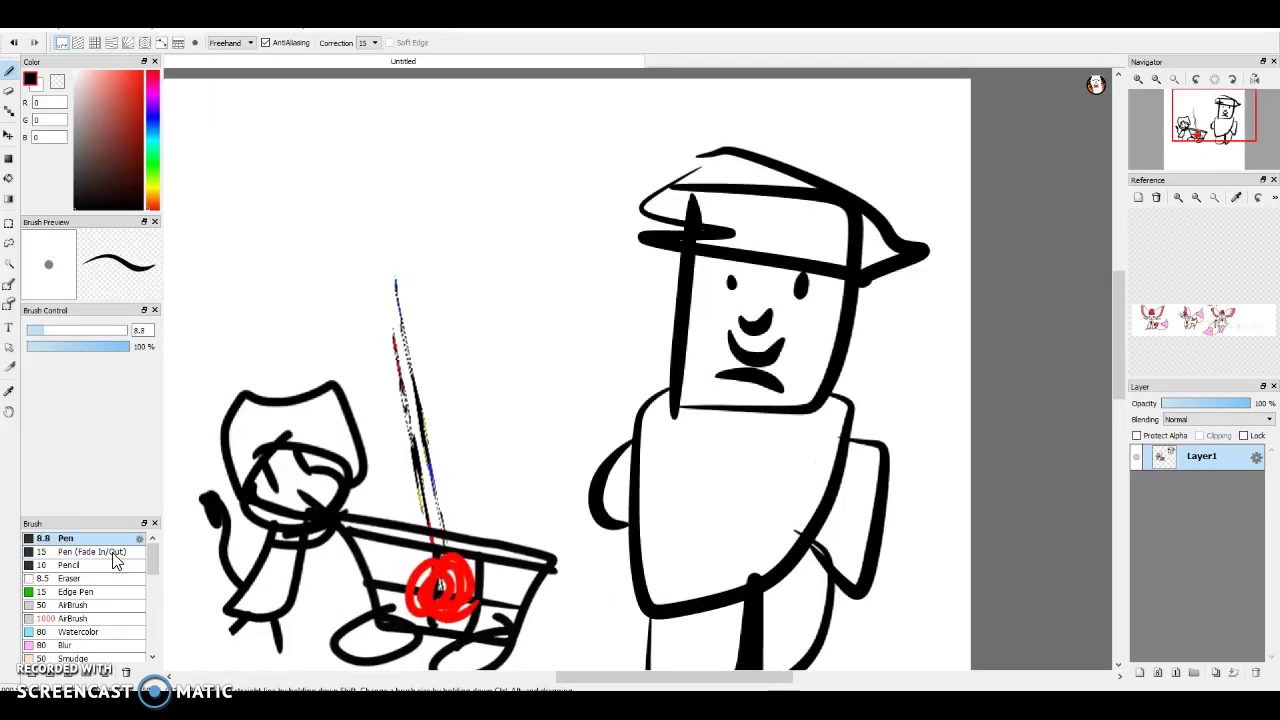
scroll(686, 363, "down", 1)
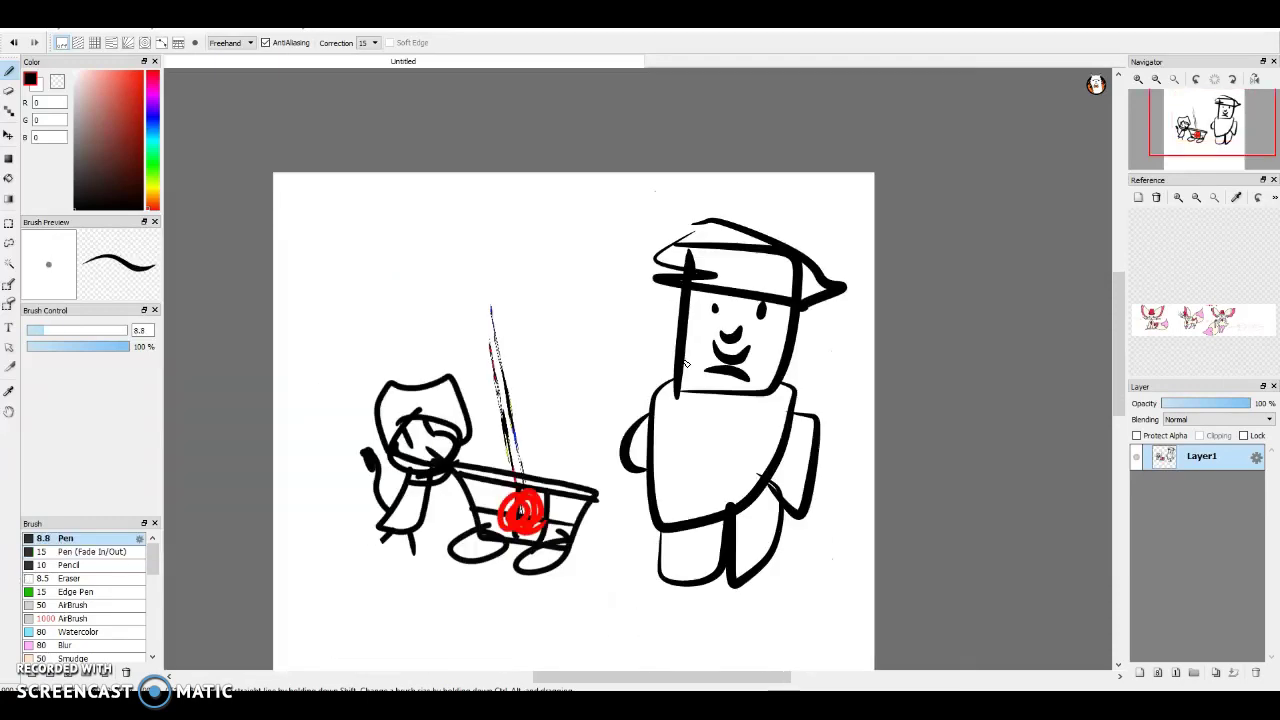
left_click(8, 178)
left_click(152, 119)
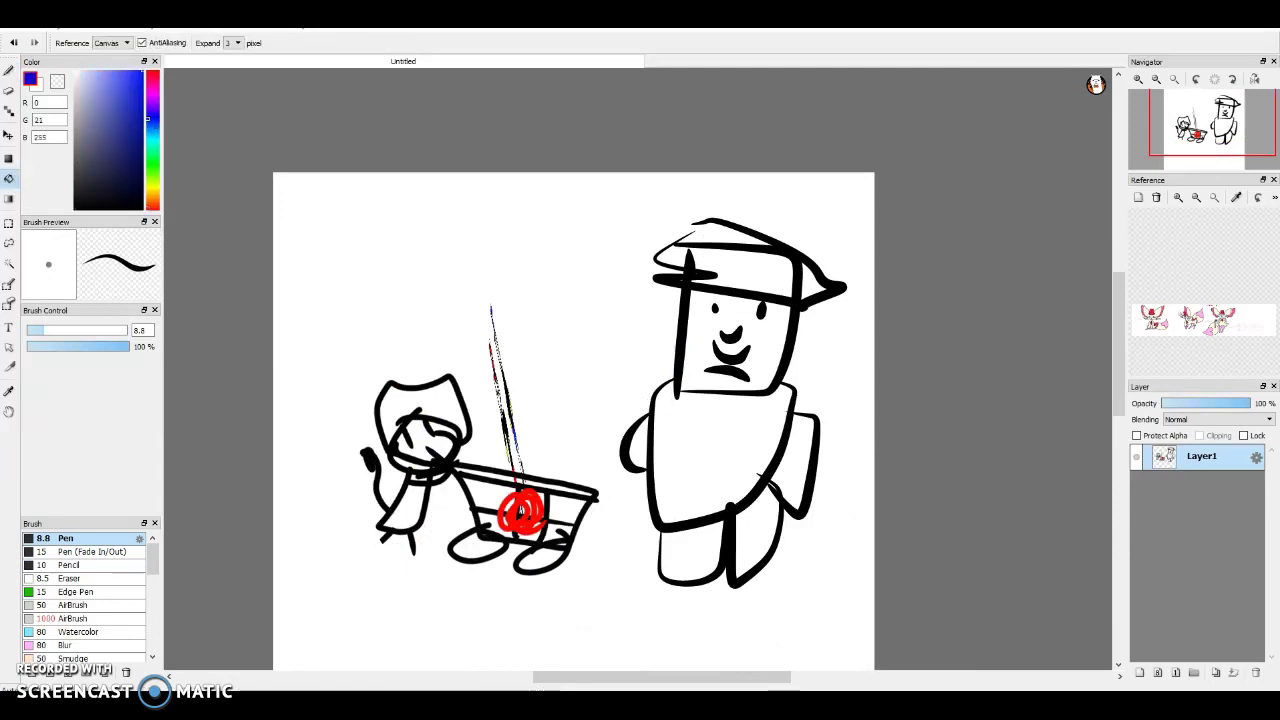
scroll(780, 475, "up", 2)
left_click(707, 429)
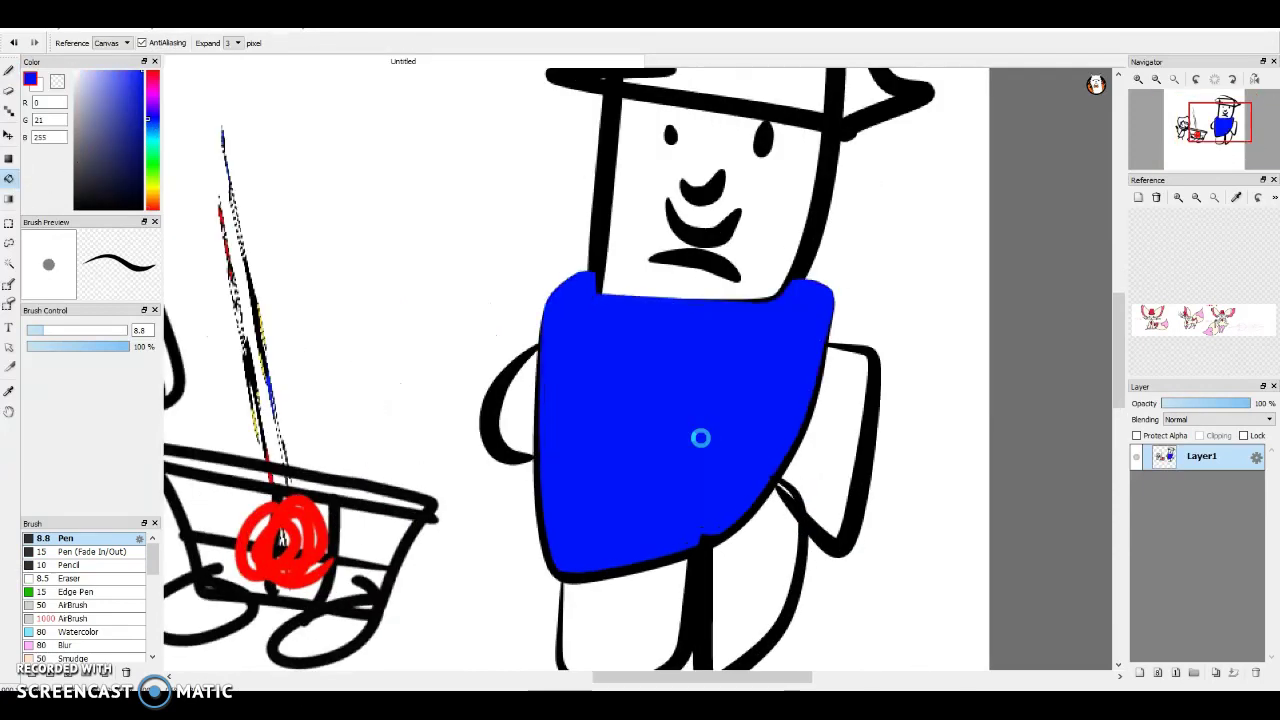
Pick a dark red and bucket-fill the character's hat and its open upper part
scroll(721, 441, "down", 4)
scroll(721, 441, "up", 3)
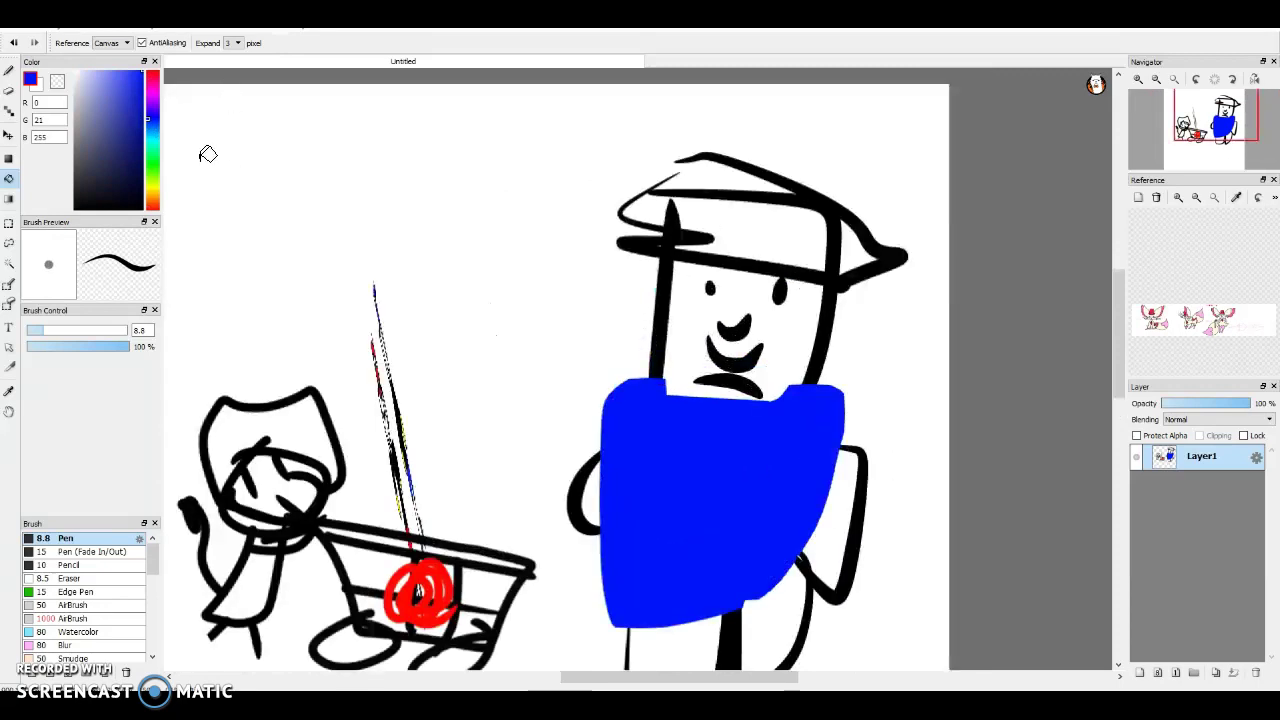
left_click(152, 201)
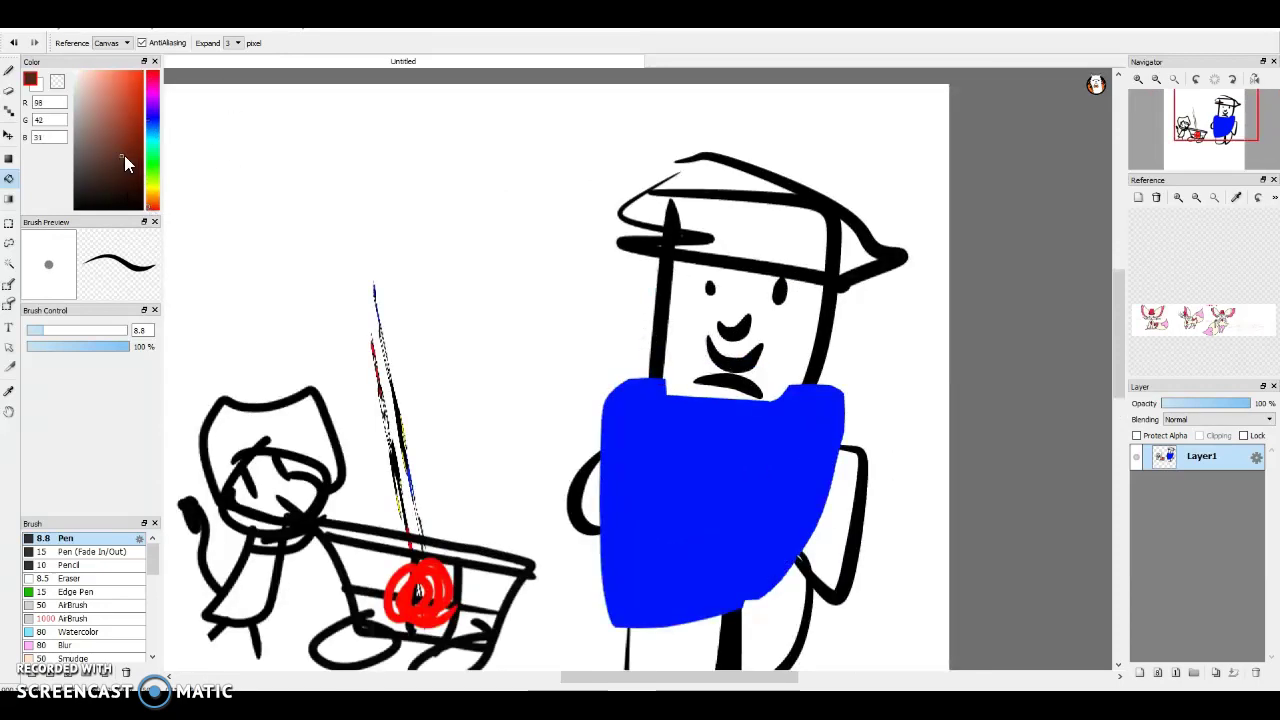
left_click(746, 233)
left_click(716, 172)
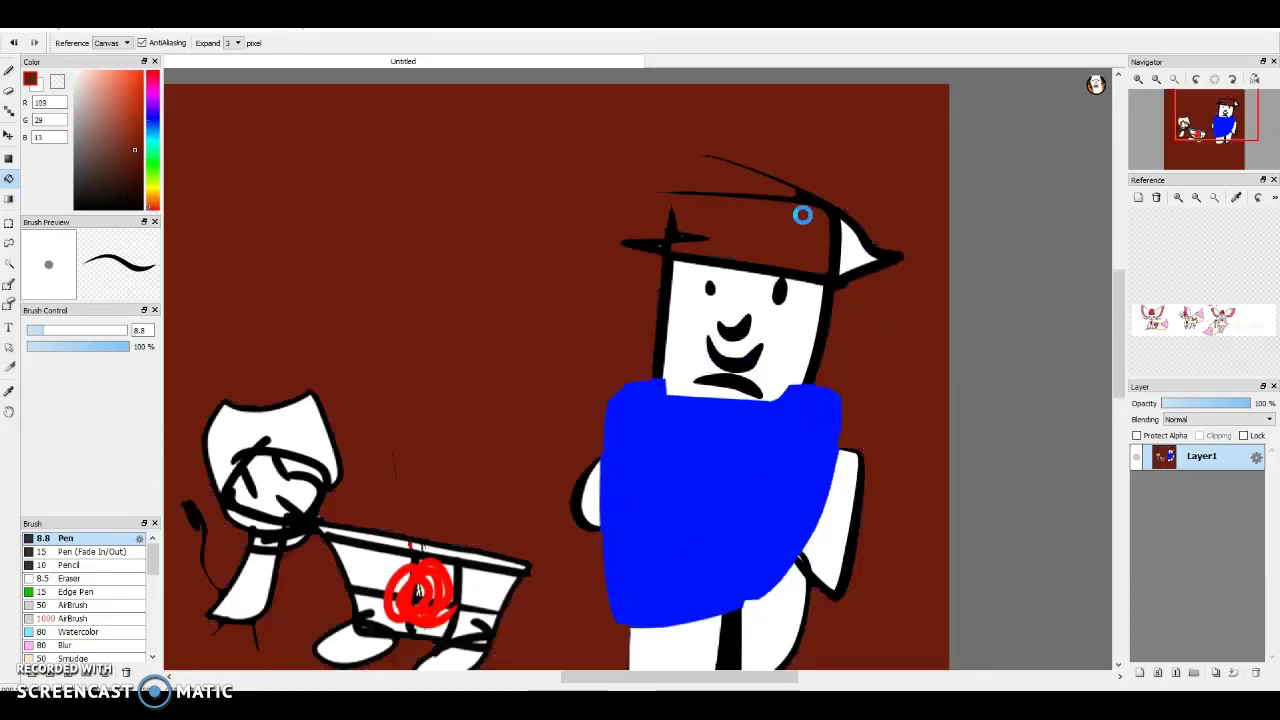
Repeatedly bucket-fill the remaining white, black and blue areas with dark red until the canvas is one solid colour
left_click(803, 214)
left_click(820, 222)
left_click(831, 226)
left_click(831, 226)
left_click(668, 372)
left_click(631, 284)
left_click(628, 289)
left_click(628, 289)
left_click(628, 289)
left_click(628, 289)
left_click(628, 289)
left_click(628, 289)
left_click(628, 289)
left_click(628, 289)
left_click(628, 289)
left_click(639, 293)
left_click(644, 288)
left_click(640, 294)
left_click(645, 291)
left_click(650, 289)
left_click(650, 300)
left_click(650, 311)
left_click(650, 313)
left_click(651, 318)
left_click(652, 320)
left_click(653, 321)
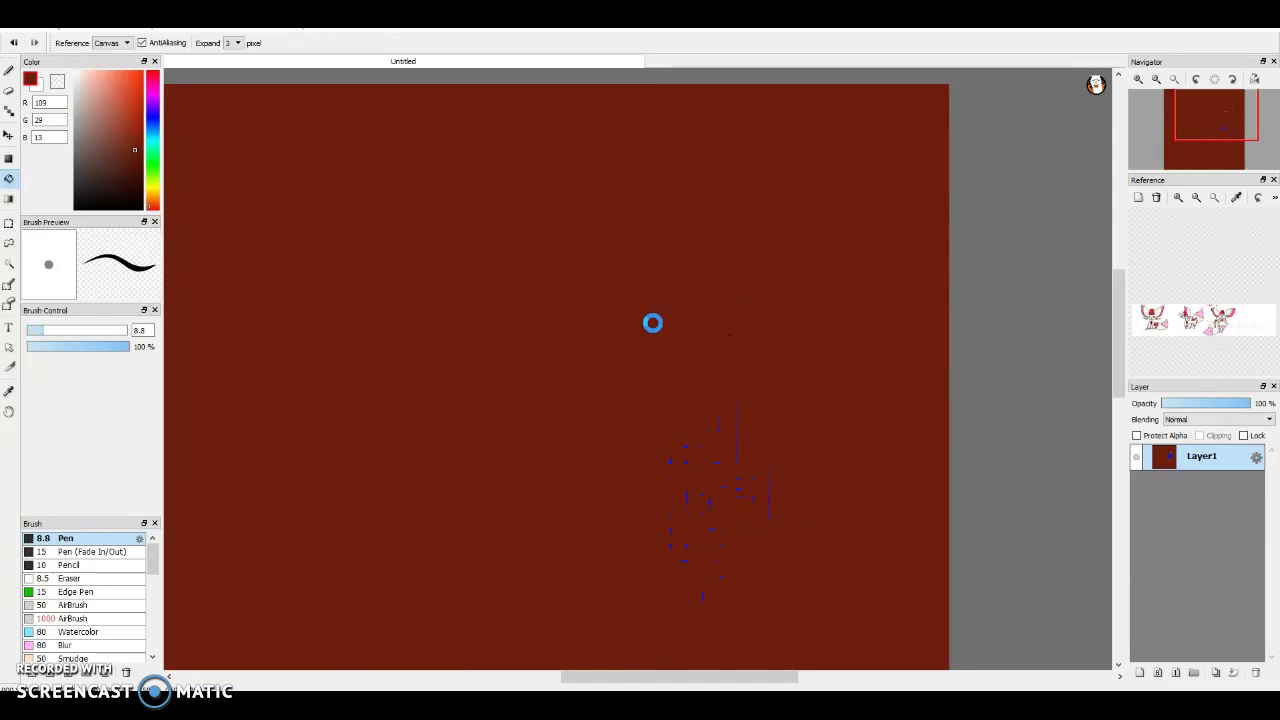
left_click(694, 514)
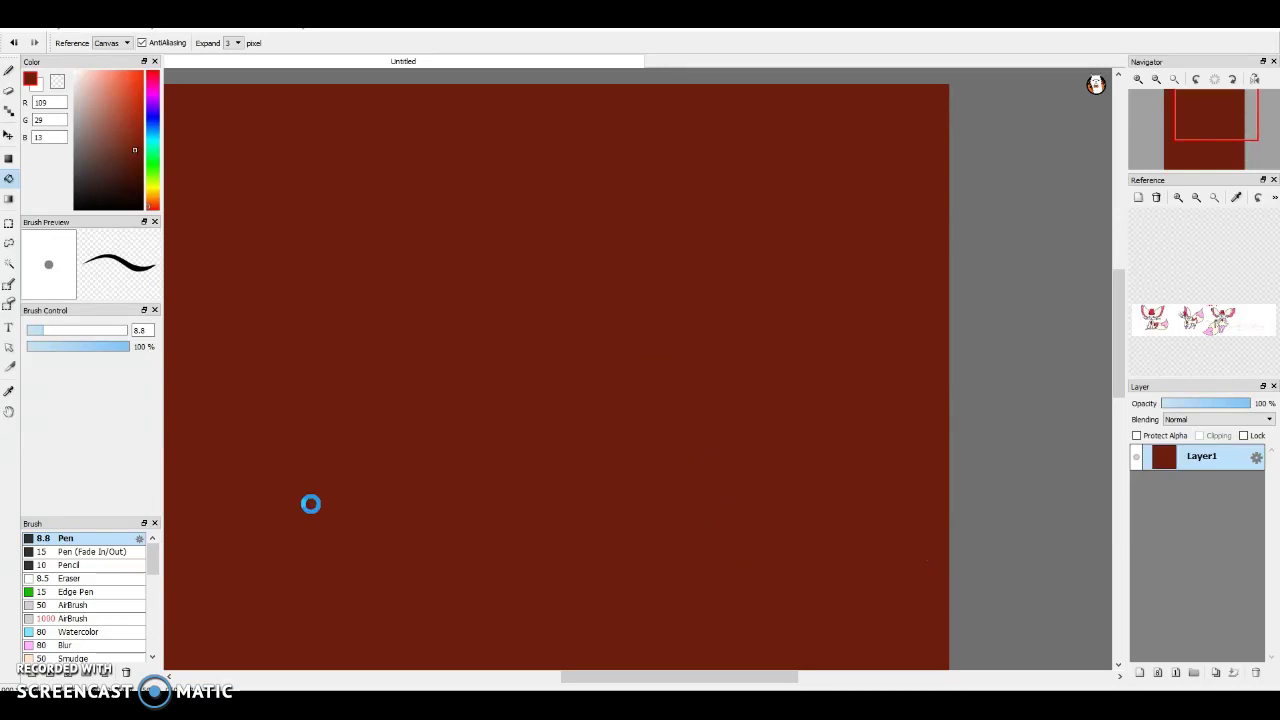
Scribble large looping white strokes across the dark red canvas with the 8.8 px Pen
key("ctrl+minus")
left_click(9, 71)
left_click(74, 71)
mouse_move(667, 570)
left_mouse_down()
mouse_move(77, 369)
mouse_move(863, 563)
mouse_move(529, 526)
mouse_move(583, 277)
mouse_move(720, 383)
mouse_move(746, 529)
mouse_move(703, 370)
mouse_move(251, 277)
mouse_move(330, 410)
mouse_move(714, 600)
mouse_move(335, 342)
mouse_move(258, 260)
mouse_move(456, 285)
mouse_move(459, 314)
left_mouse_up()
Draw a black rounded head outline with a wide oval hat brim over the white scribbles
left_click(142, 208)
left_click_drag(498, 270, 498, 262)
mouse_move(322, 273)
left_mouse_down()
mouse_move(760, 232)
mouse_move(335, 315)
left_mouse_up()
Draw a second black head with an oval hat brim beside the first, and give the first head eyes and a smile
scroll(508, 349, "down", 2)
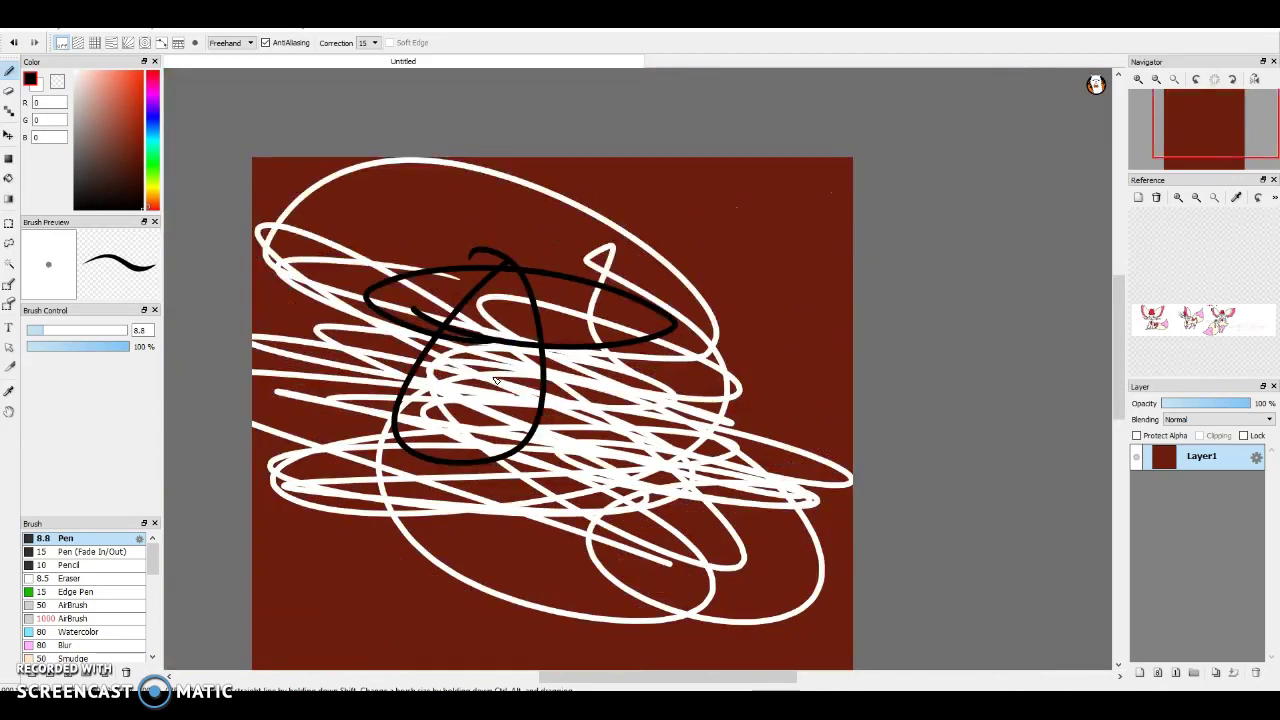
scroll(726, 291, "up", 2)
mouse_move(632, 498)
left_mouse_down()
mouse_move(819, 173)
mouse_move(707, 575)
mouse_move(644, 260)
mouse_move(677, 245)
mouse_move(909, 340)
mouse_move(737, 215)
left_mouse_up()
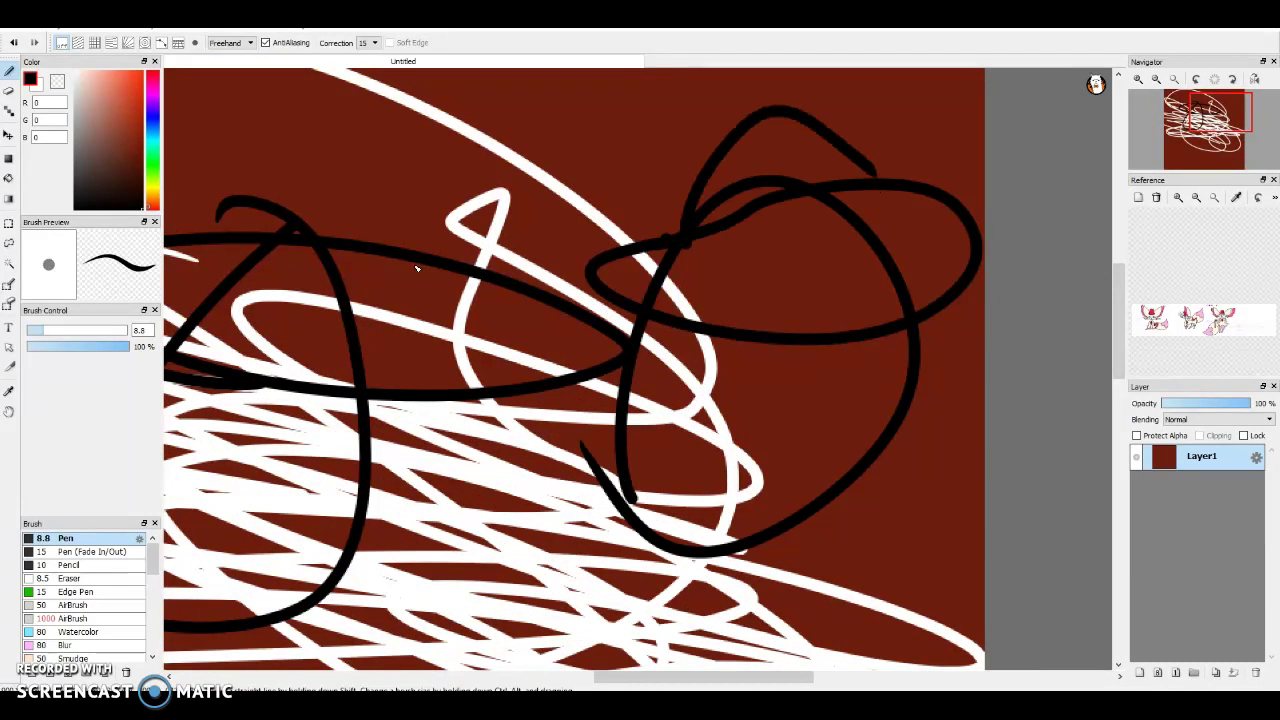
scroll(417, 268, "down", 2)
scroll(306, 318, "up", 2)
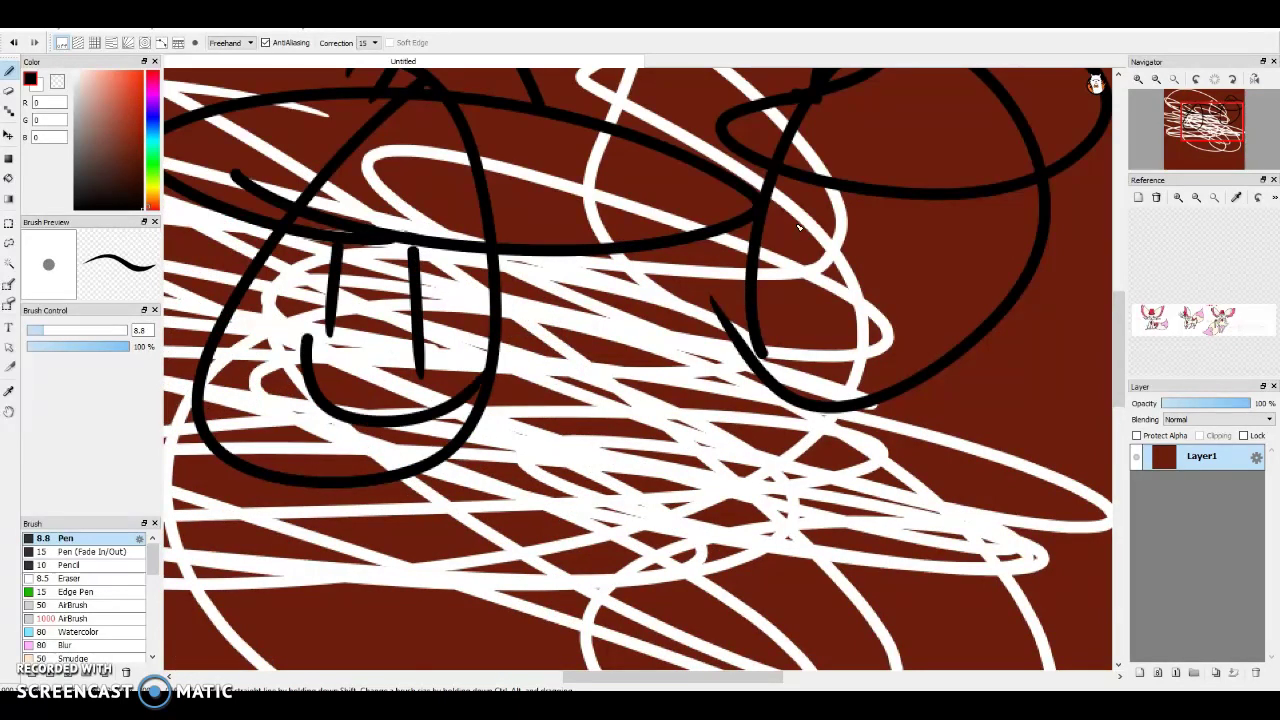
Draw black eyes and a smile on the second head, and large overlapping black loops below both heads
left_click_drag(800, 275, 957, 303)
mouse_move(799, 430)
left_mouse_down()
mouse_move(605, 550)
mouse_move(492, 650)
left_mouse_up()
mouse_move(222, 571)
left_mouse_down()
mouse_move(205, 562)
mouse_move(275, 668)
left_mouse_up()
scroll(230, 660, "down", 1)
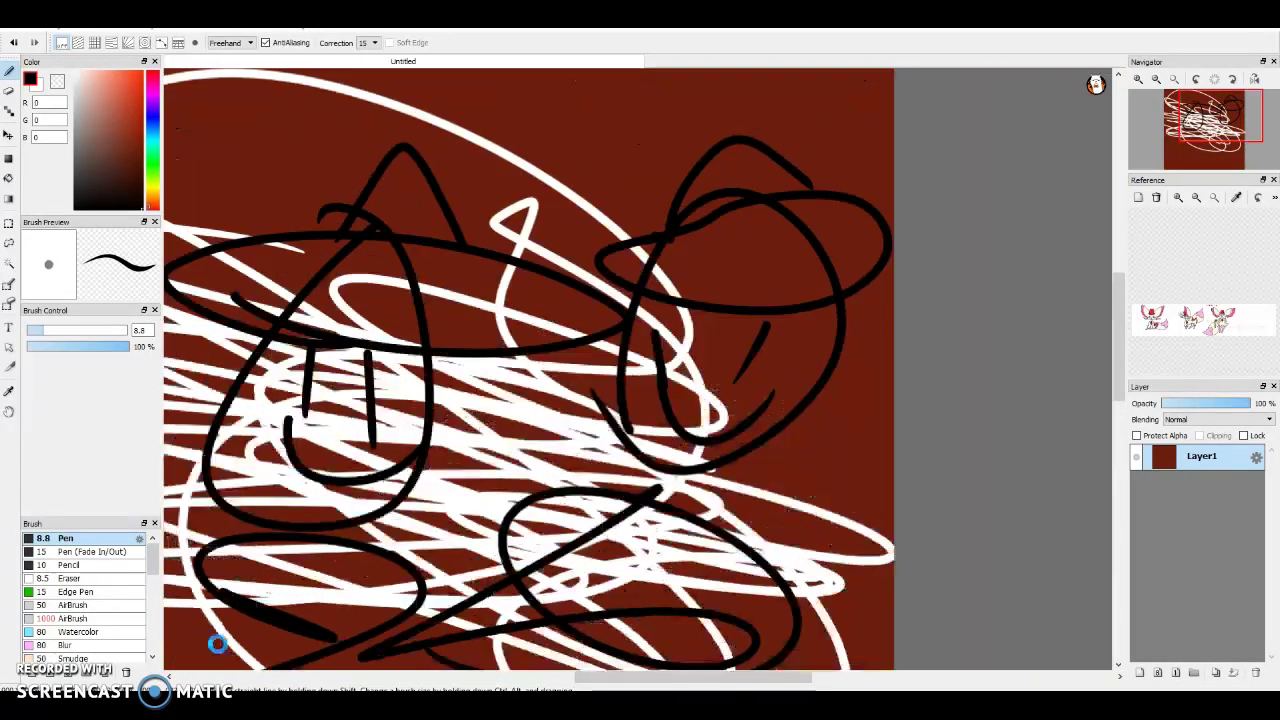
Bucket-fill the first character's hat and both characters' black outlines with blue (RGB 36, 0, 255)
left_click(9, 178)
left_click(152, 113)
scroll(326, 145, "up", 2)
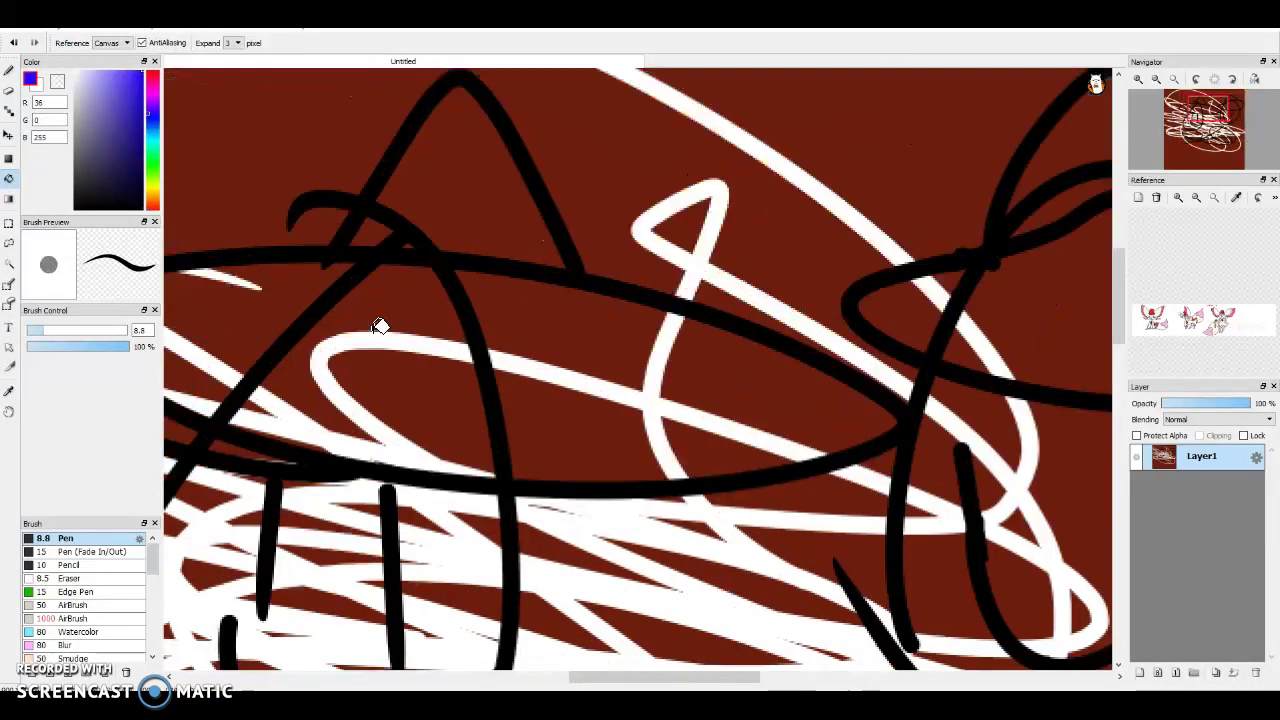
left_click(380, 330)
left_click(202, 271)
left_click(481, 368)
left_click(560, 353)
left_click(474, 285)
scroll(463, 232, "down", 3)
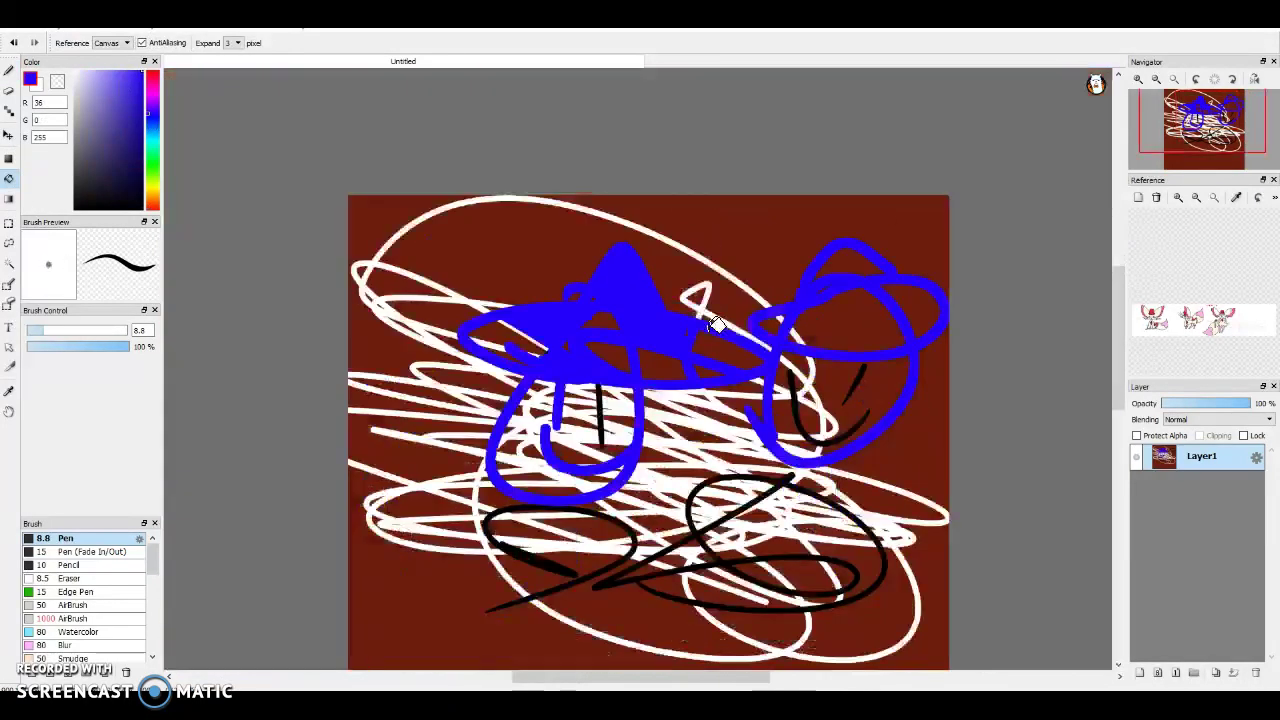
Recolour the blue hats and head outlines with pure red (RGB 255, 0, 0), filling until they thicken into solid shapes
scroll(813, 370, "up", 2)
left_click(152, 75)
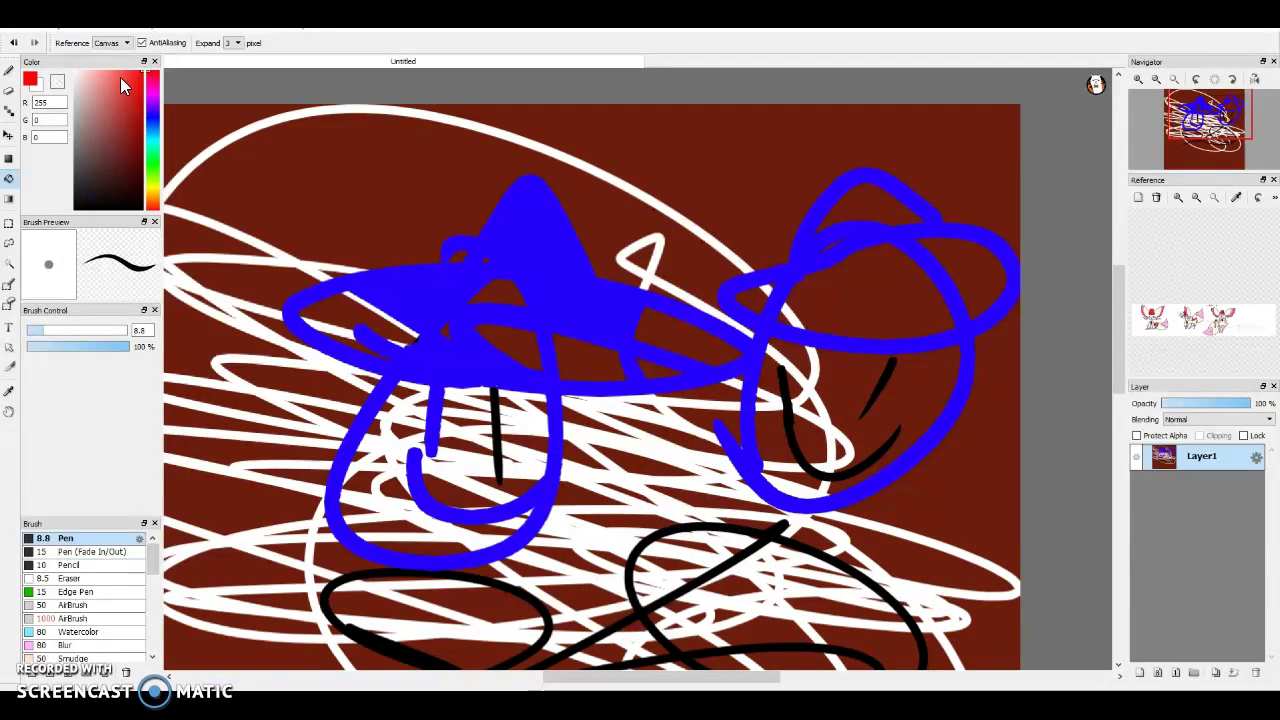
left_click(808, 288)
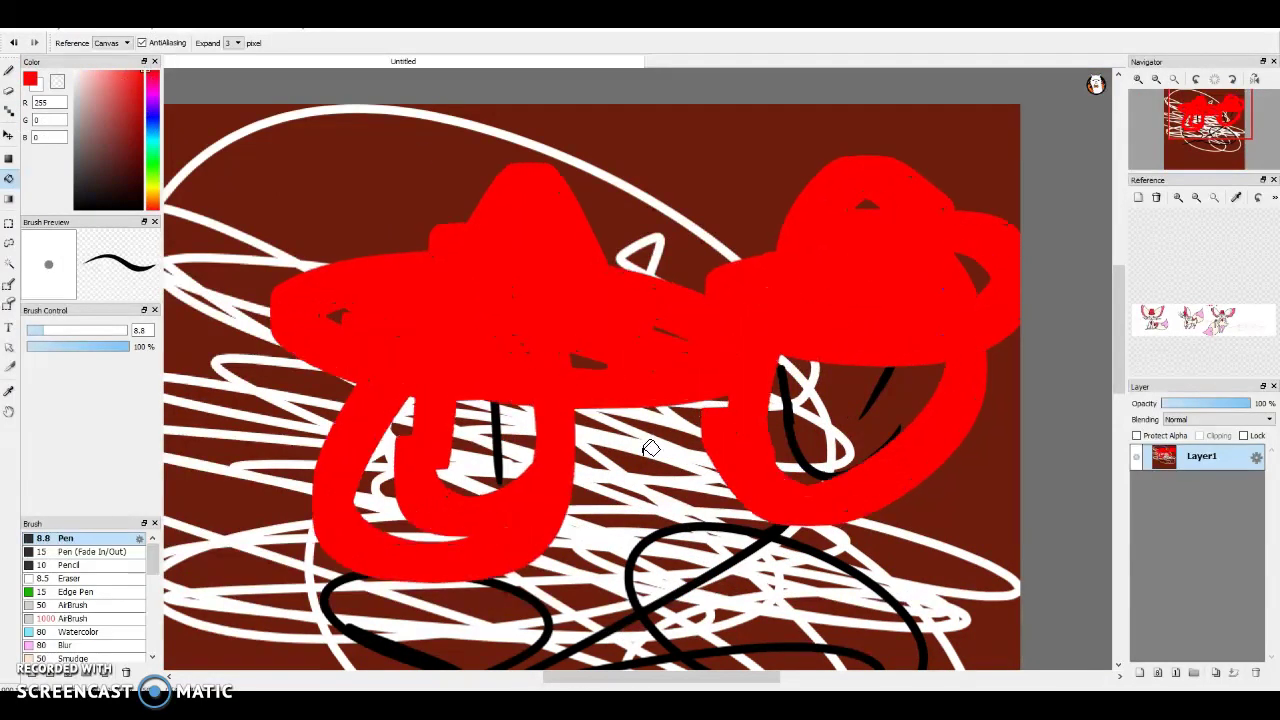
Transform the whole layer by rotating it about a quarter turn clockwise, and apply the rotation
scroll(650, 448, "up", 1)
left_click(9, 70)
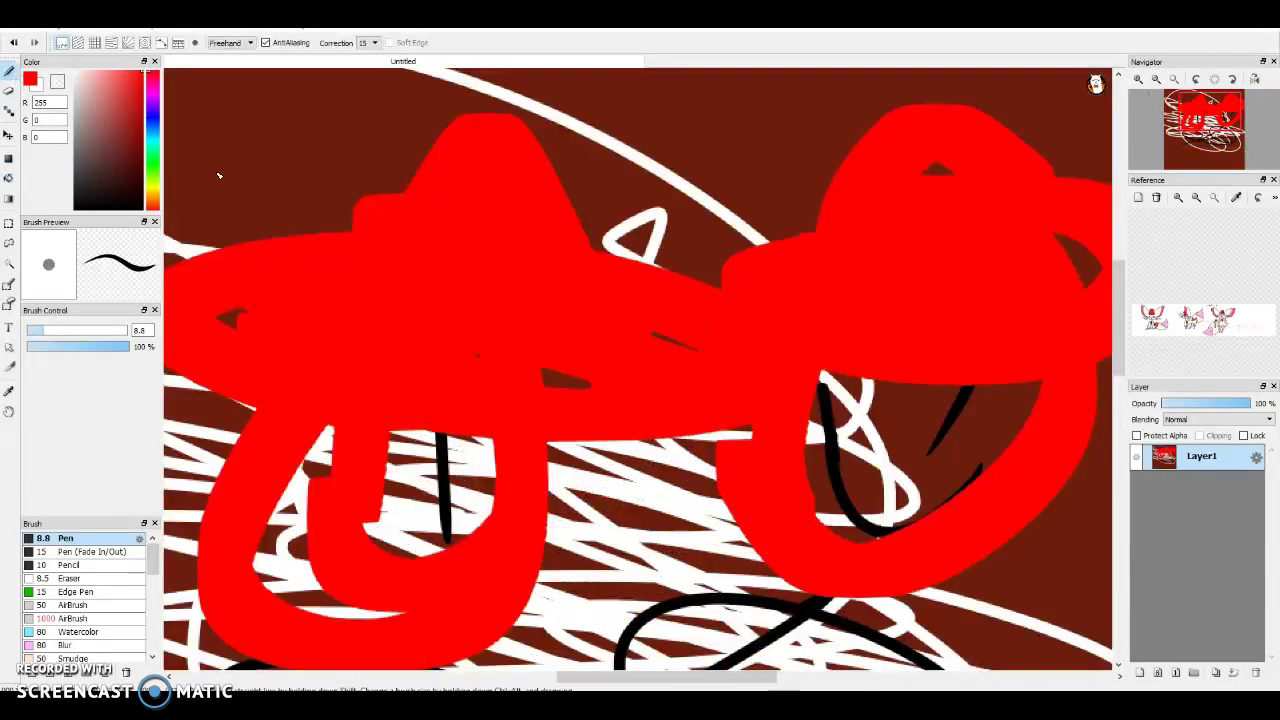
key("ctrl+t")
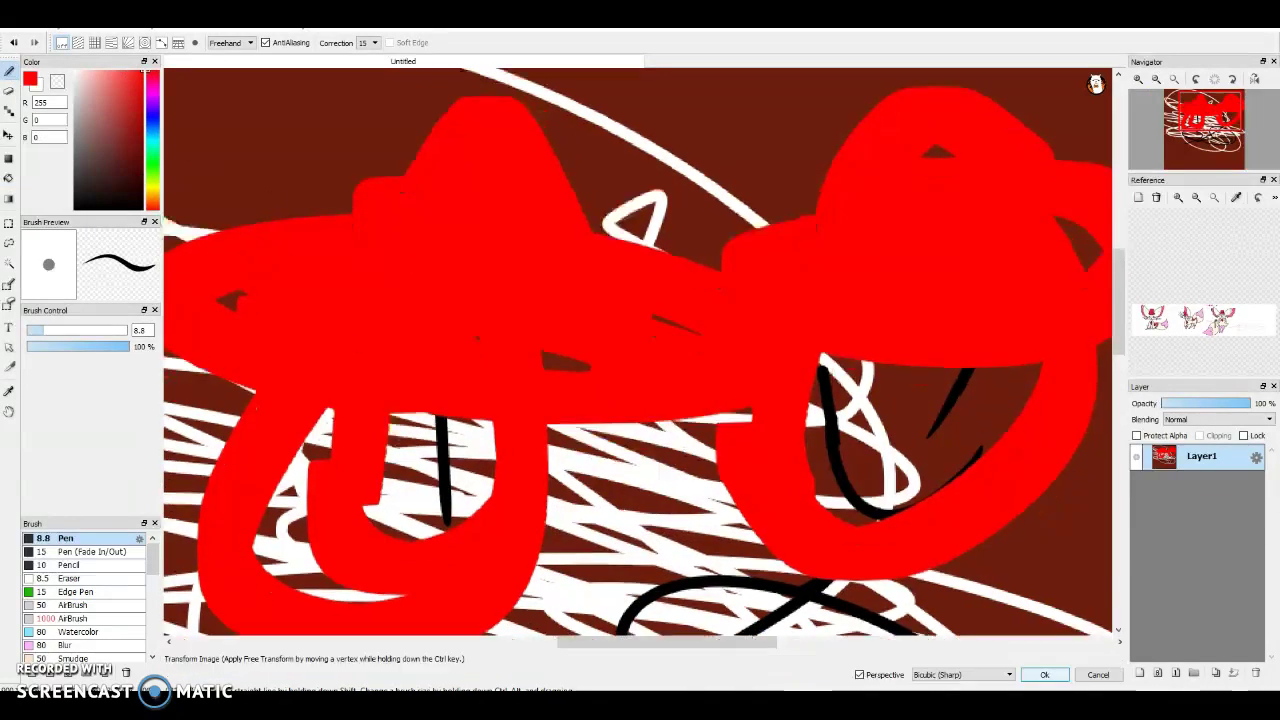
scroll(357, 360, "down", 3)
mouse_move(497, 169)
left_mouse_down()
mouse_move(648, 351)
mouse_move(112, 354)
mouse_move(277, 249)
mouse_move(706, 529)
mouse_move(868, 530)
mouse_move(151, 560)
mouse_move(200, 380)
mouse_move(451, 591)
mouse_move(383, 216)
mouse_move(694, 331)
mouse_move(182, 346)
mouse_move(737, 546)
mouse_move(673, 573)
mouse_move(1068, 593)
left_mouse_up()
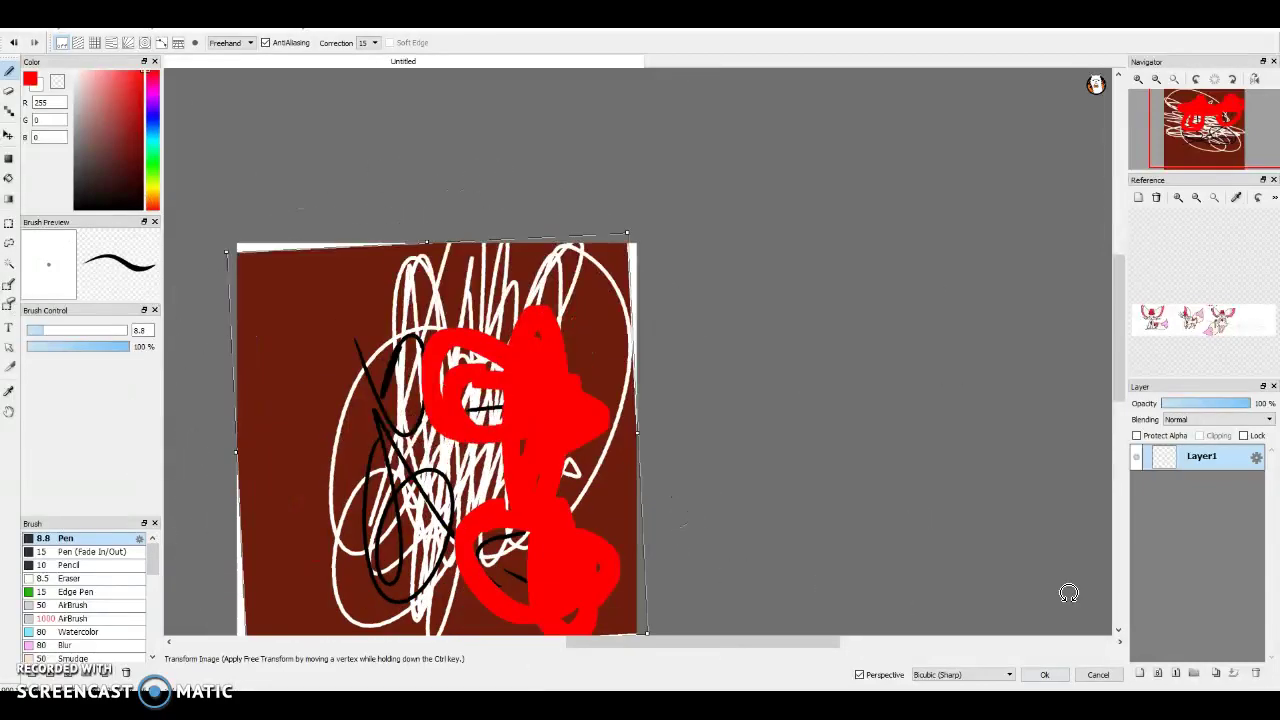
left_click(1040, 674)
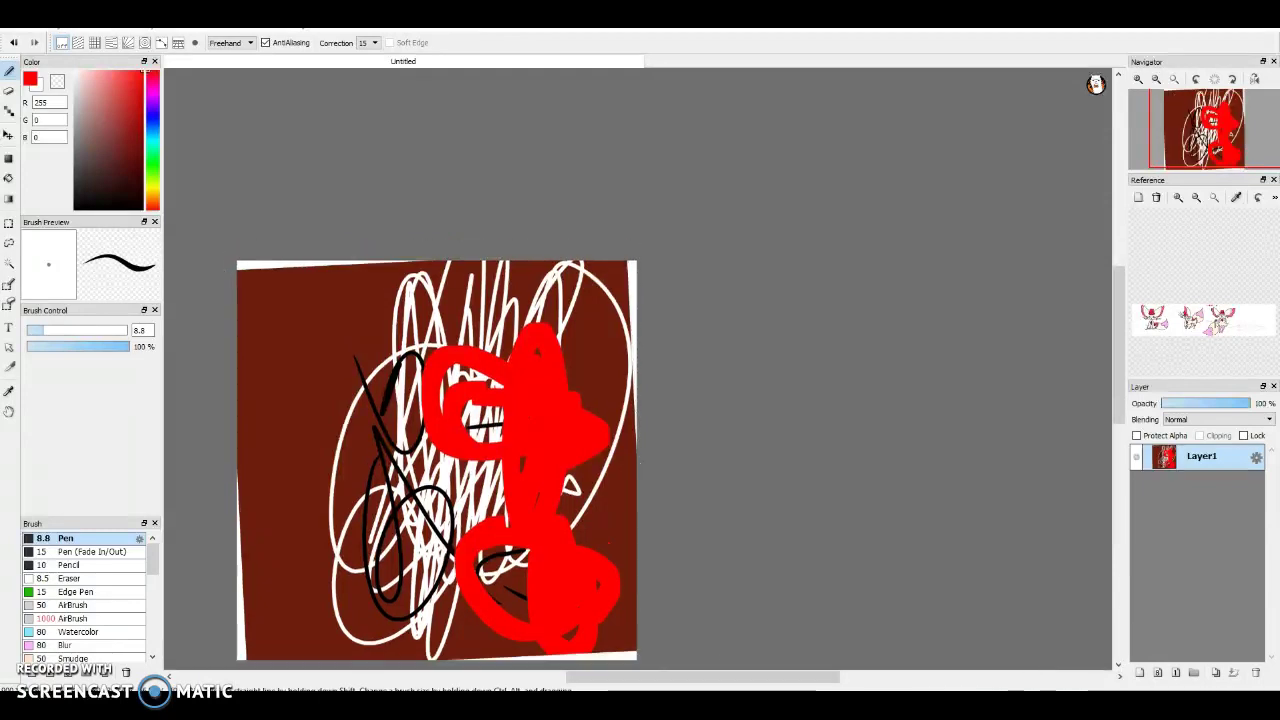